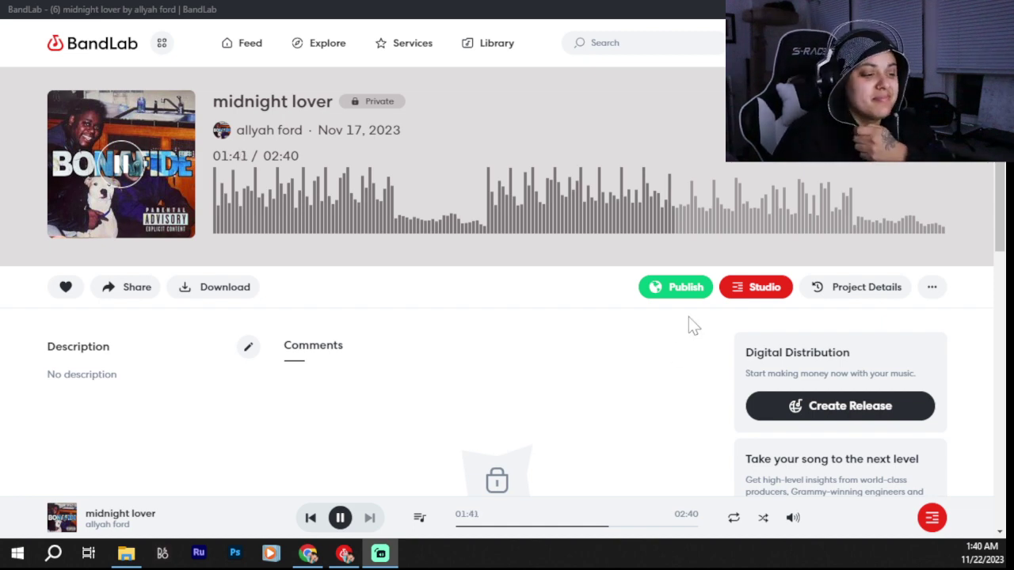
Step: Stop the playing song, open the BandLab Sounds library in a new project, and search it for 808
{"action": "left_click", "coordinate": [124, 194]}
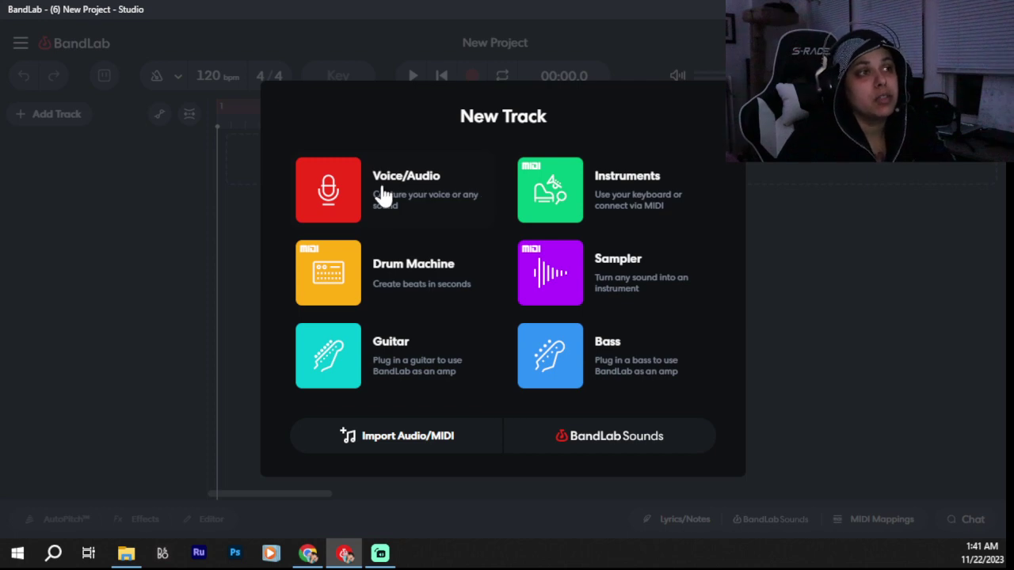
{"action": "left_click", "coordinate": [607, 442]}
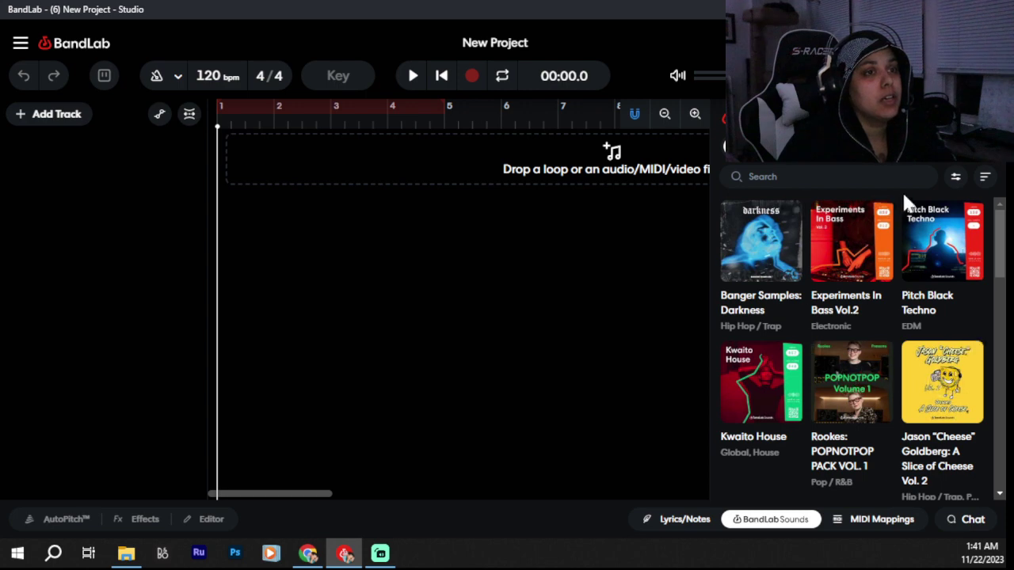
{"action": "left_click", "coordinate": [955, 175]}
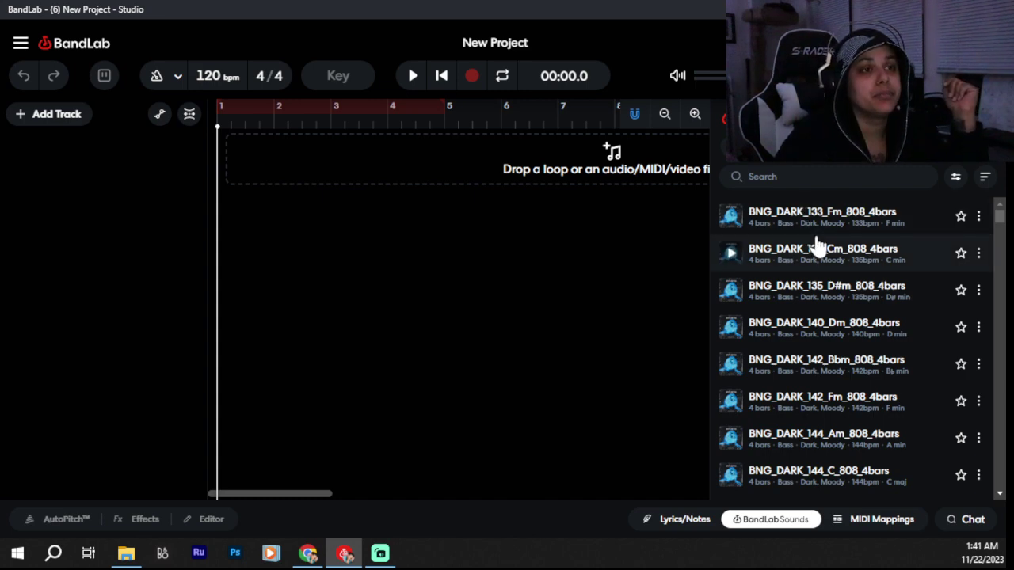
{"action": "right_click", "coordinate": [841, 186]}
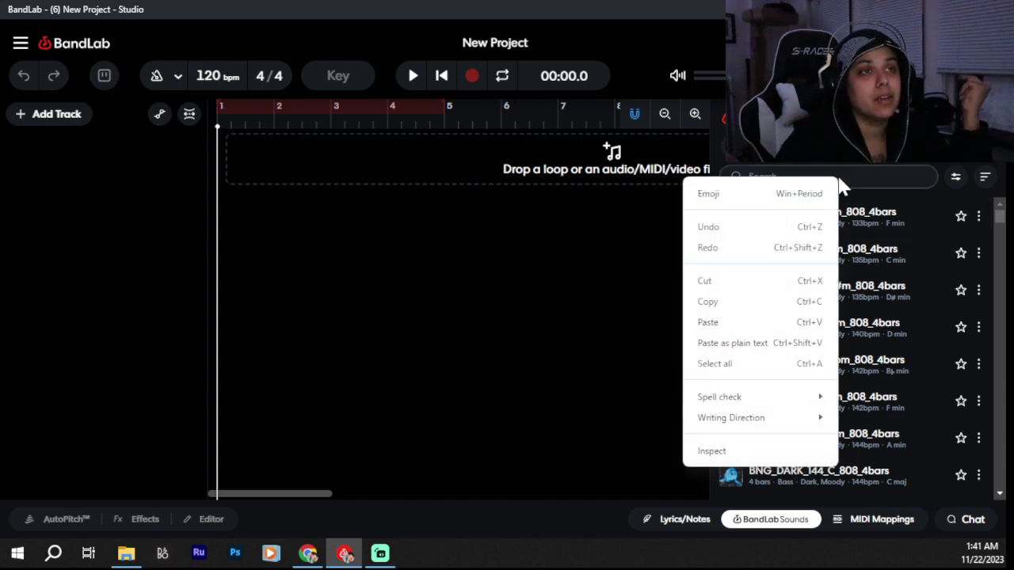
{"action": "left_click", "coordinate": [841, 185]}
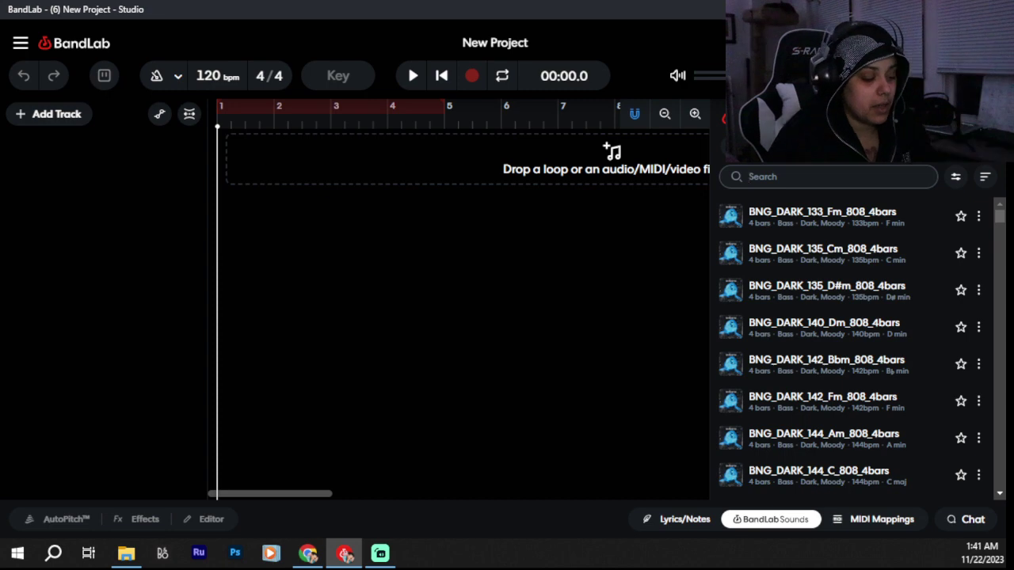
{"action": "type", "text": "808"}
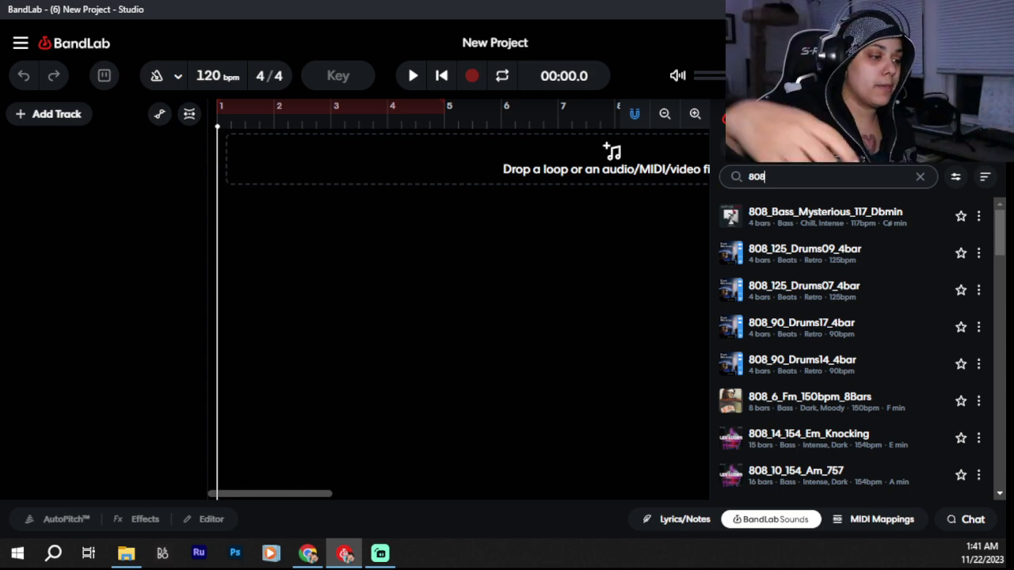
Step: Preview the loops 808_Bass_Mysterious_117_Dbmin and 808_14_154_Em_Knocking in the search results
{"action": "left_click", "coordinate": [809, 222]}
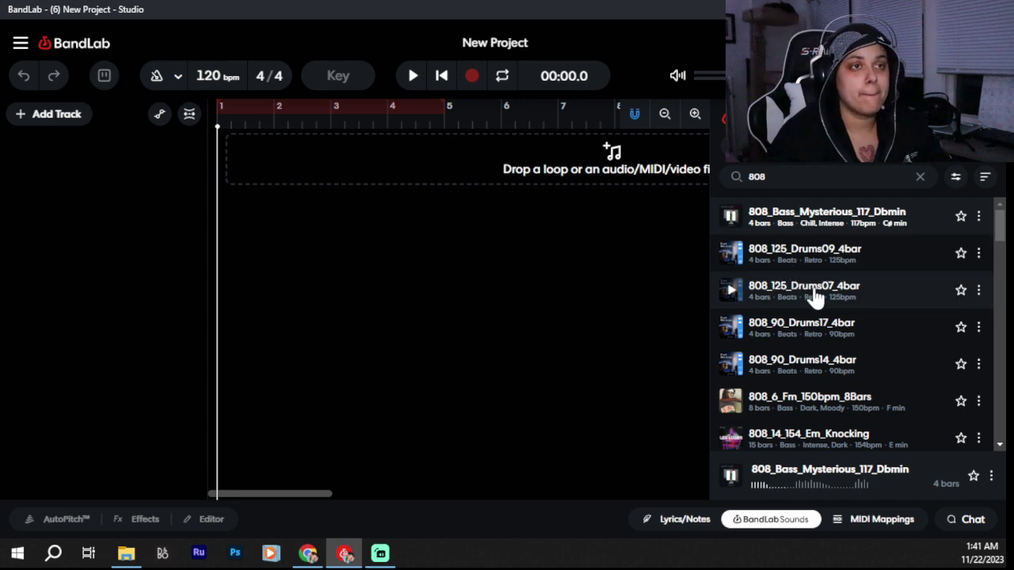
{"action": "left_click", "coordinate": [731, 479]}
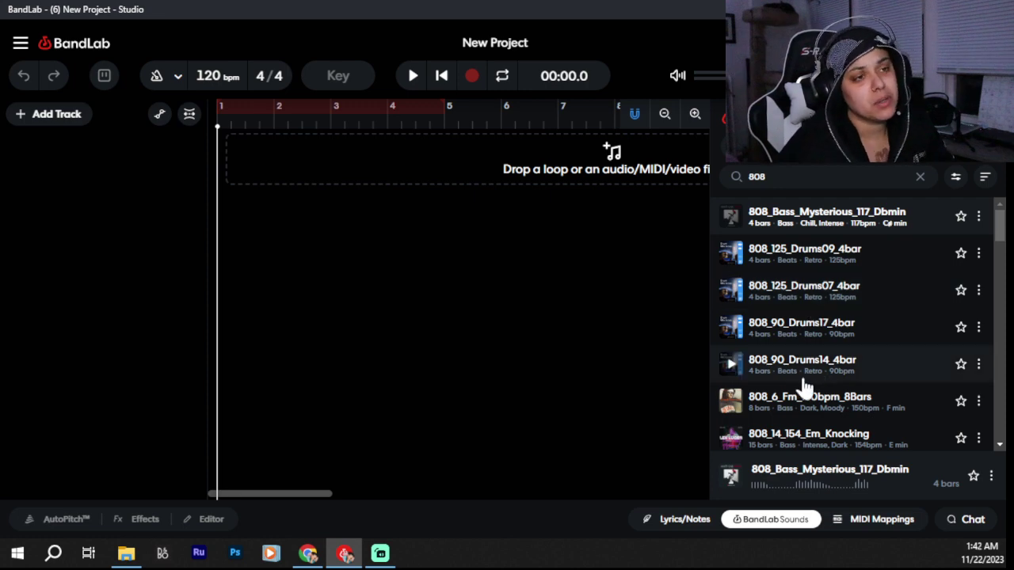
{"action": "scroll", "coordinate": [812, 388], "scroll_direction": "down", "scroll_amount": 2}
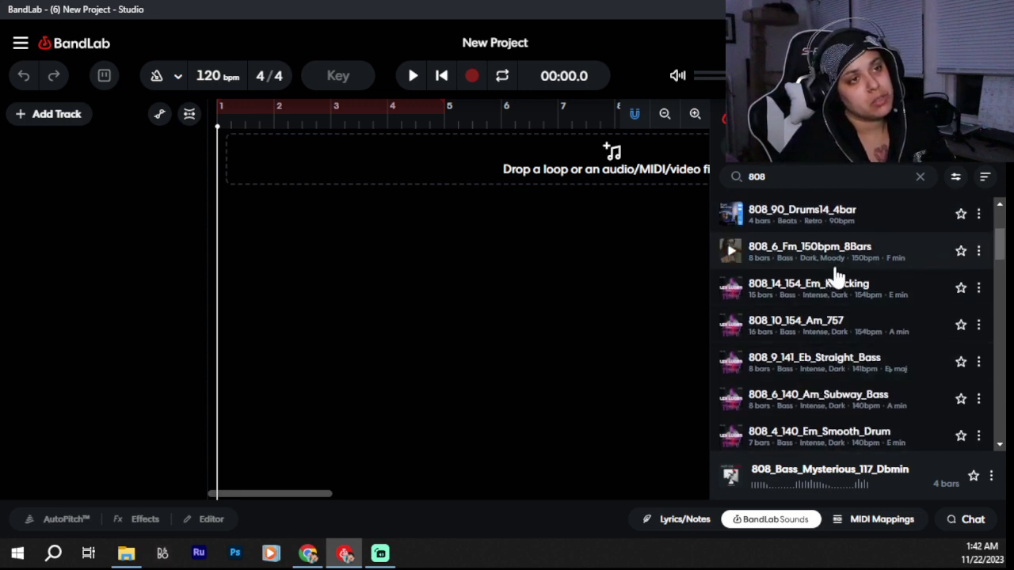
{"action": "left_click", "coordinate": [845, 301]}
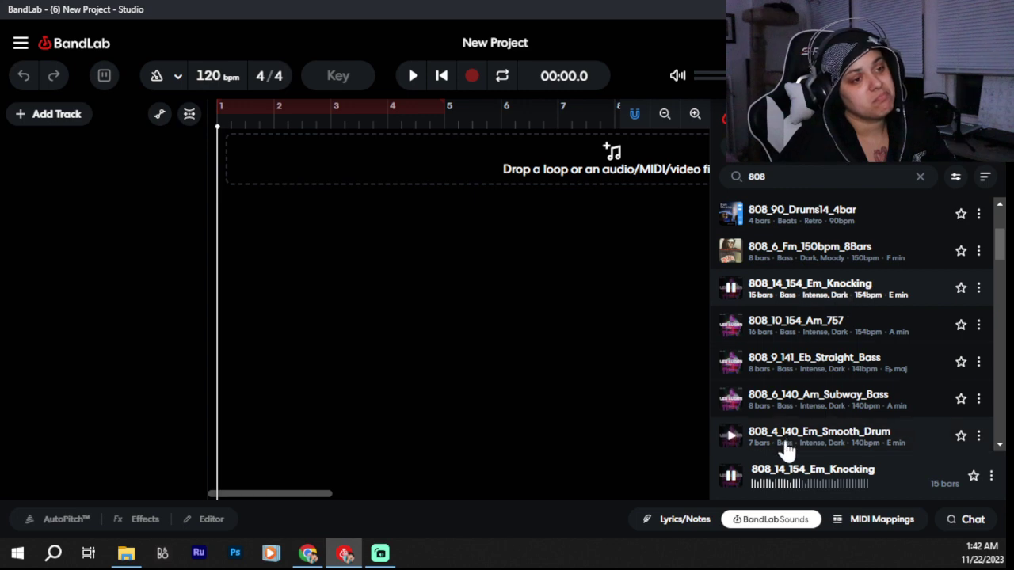
{"action": "left_click", "coordinate": [730, 478]}
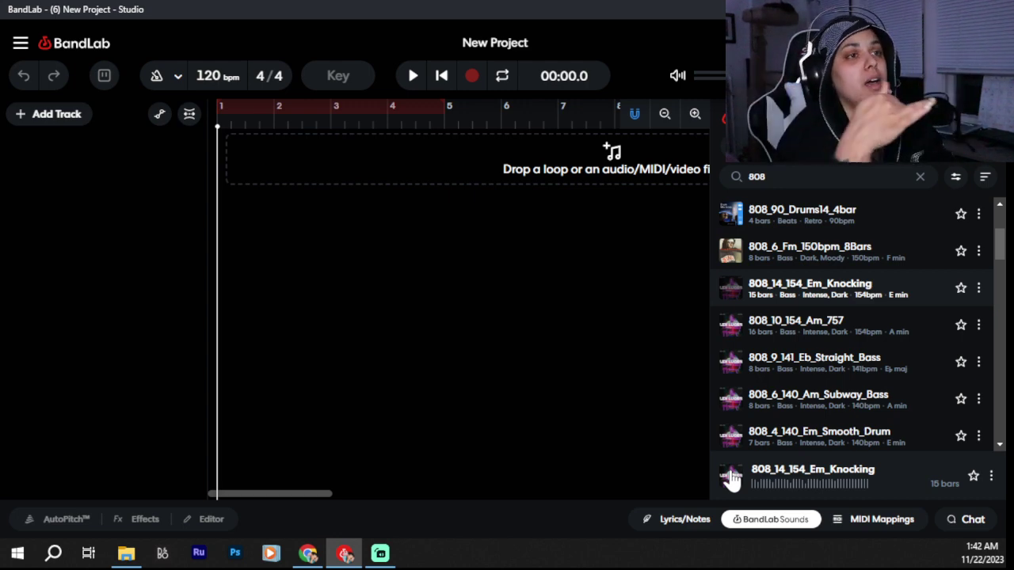
Step: Add the 808_10_154_Am_757 loop as a track starting at bar 1 and set the project key to A minor
{"action": "left_click", "coordinate": [824, 335]}
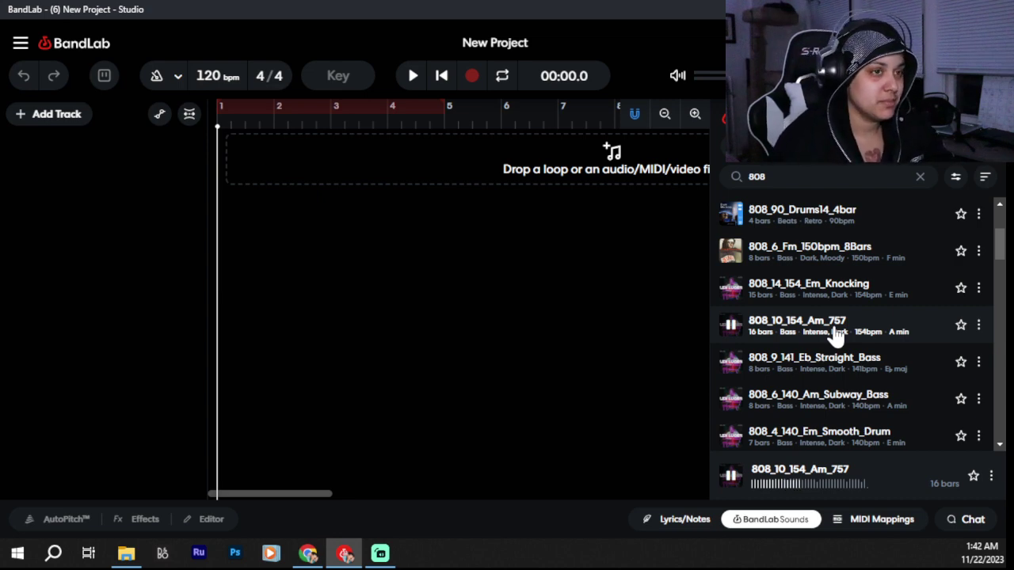
{"action": "left_click", "coordinate": [730, 475]}
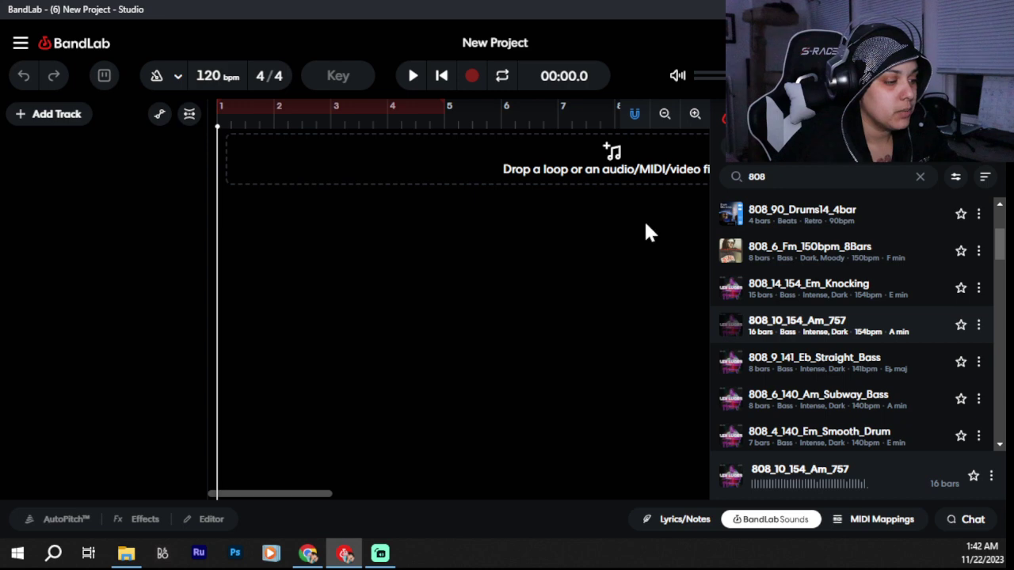
{"action": "left_click_drag", "start_coordinate": [780, 322], "coordinate": [228, 152]}
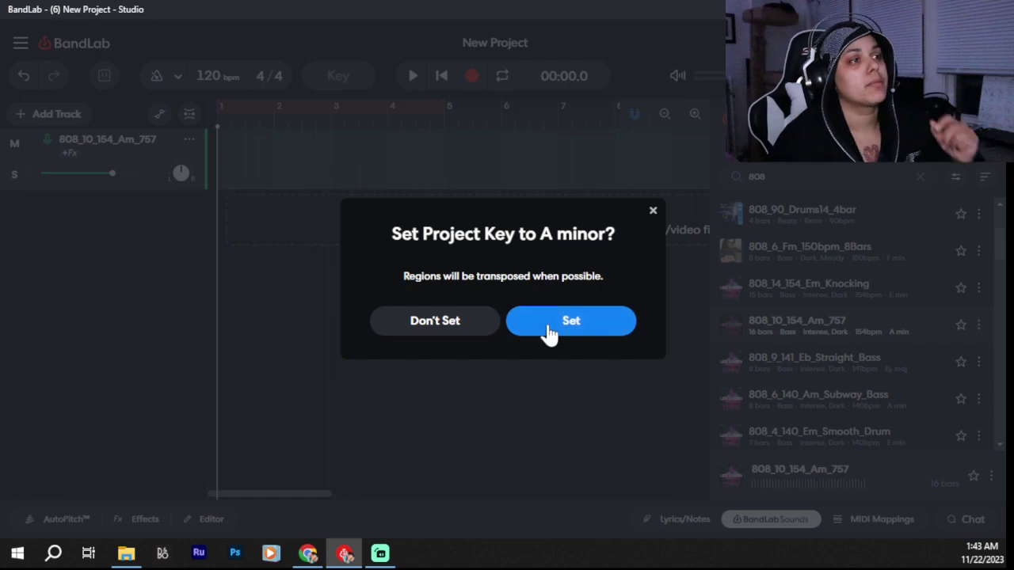
{"action": "left_click", "coordinate": [554, 327]}
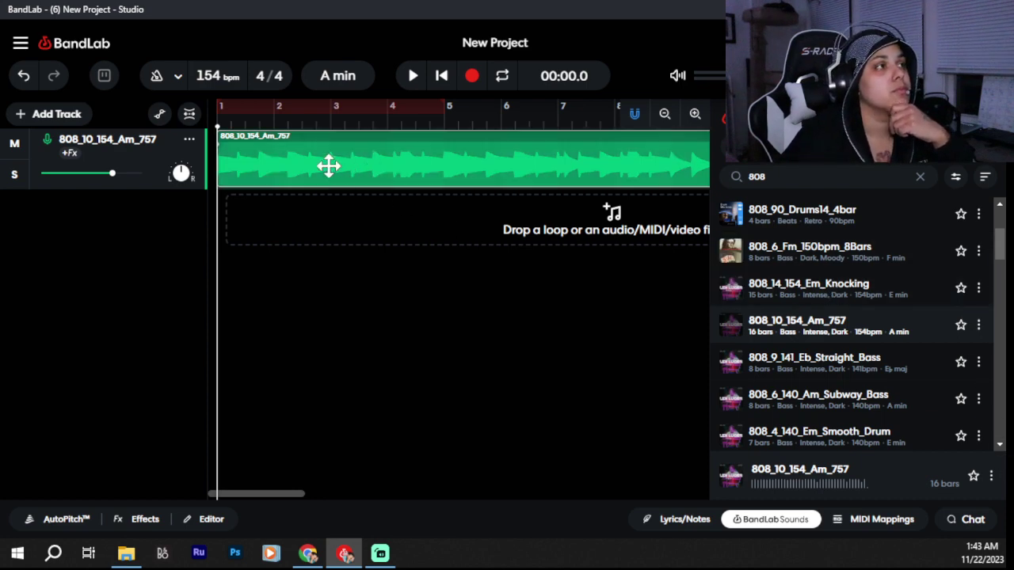
Step: Play the 808 track and extend the cycle range to bar 17, so it covers the whole loop
{"action": "key", "text": "space"}
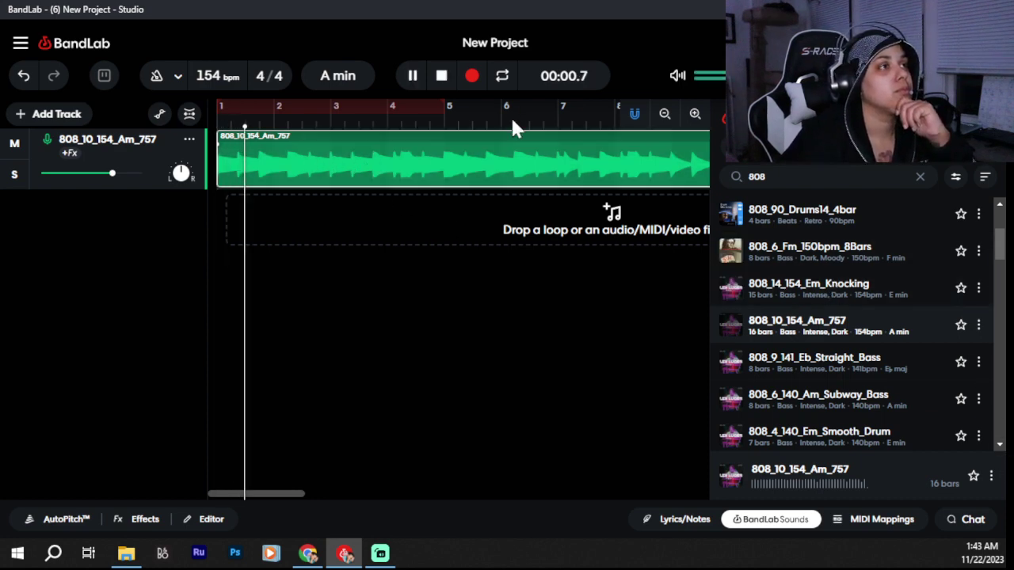
{"action": "left_click", "coordinate": [666, 119]}
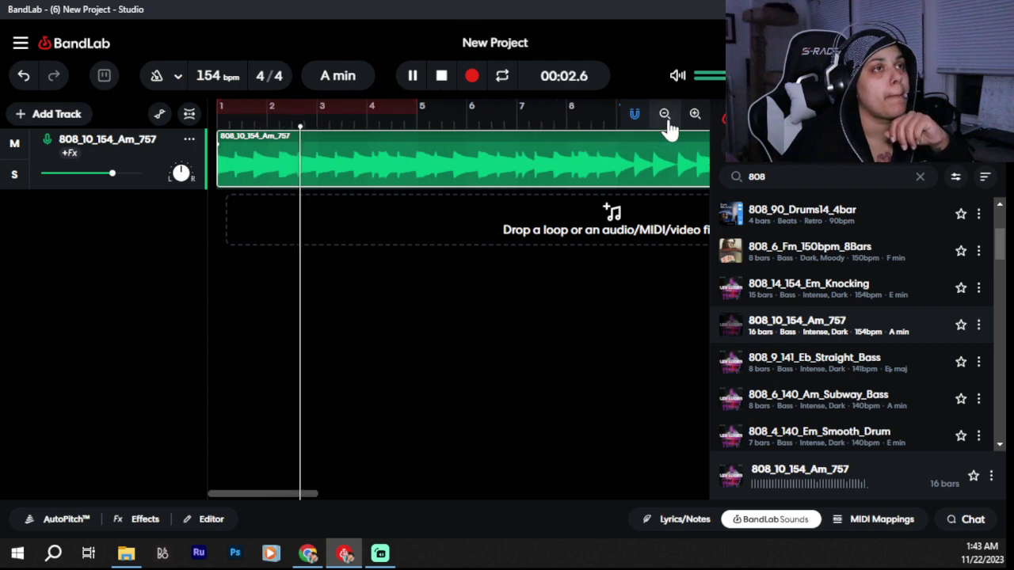
{"action": "left_click", "coordinate": [665, 117]}
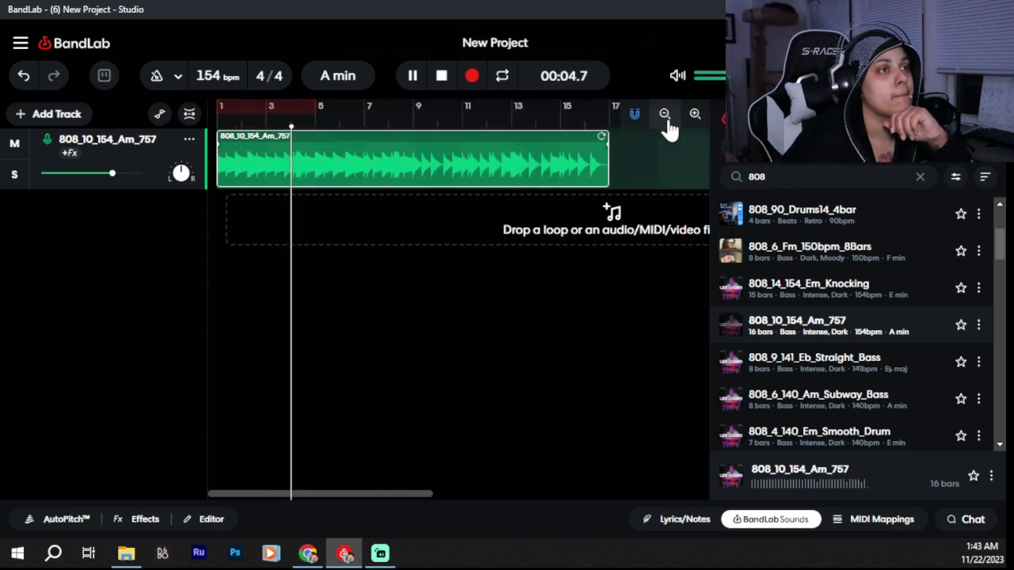
{"action": "left_click", "coordinate": [665, 117]}
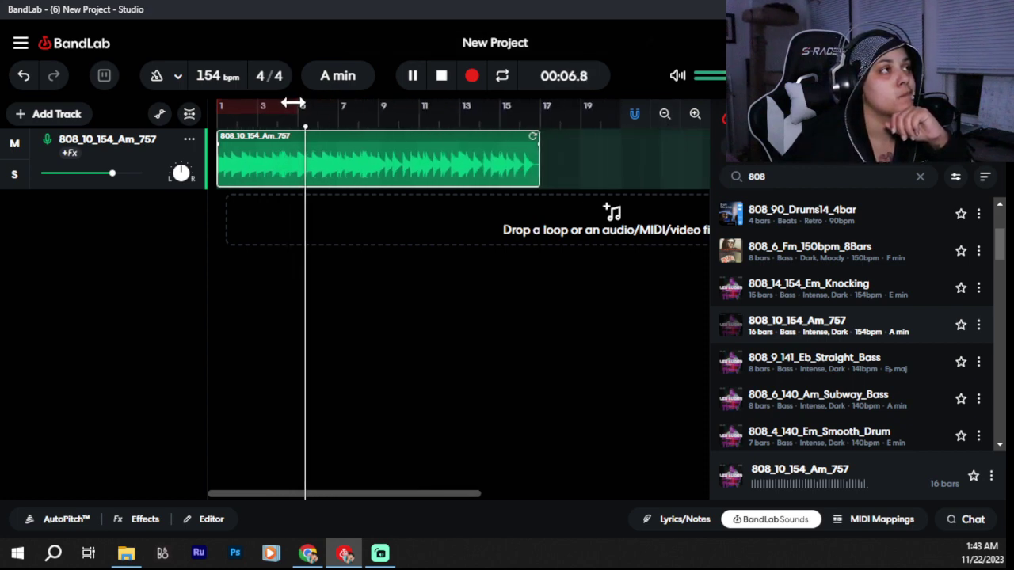
{"action": "left_click_drag", "start_coordinate": [292, 102], "coordinate": [543, 163]}
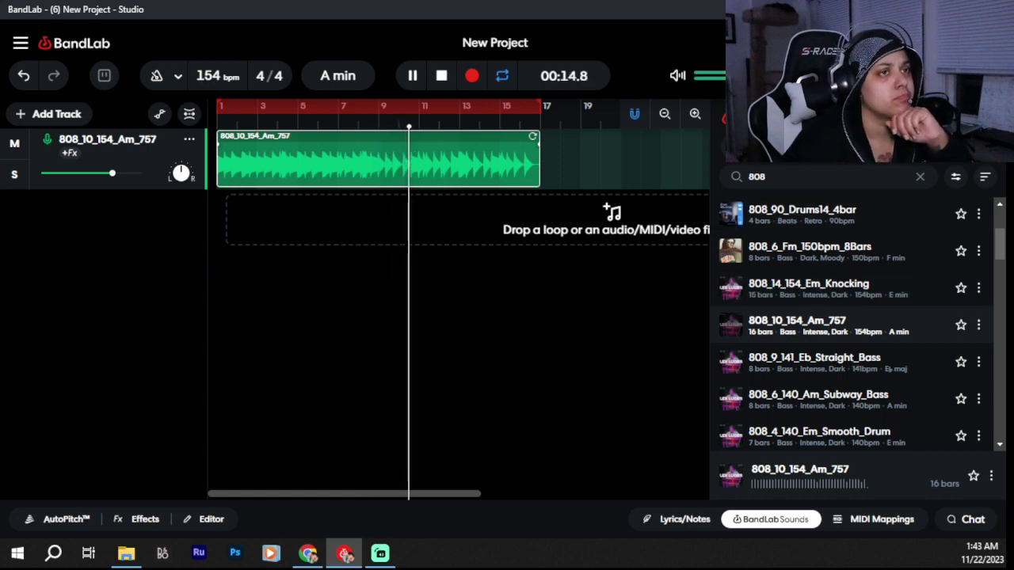
Step: Search the sound library for MELODY and preview Melody_Templemovnt_70_Fmaj and Melody_Runescvpe_120_Fmin with the project stopped
{"action": "double_click", "coordinate": [757, 177]}
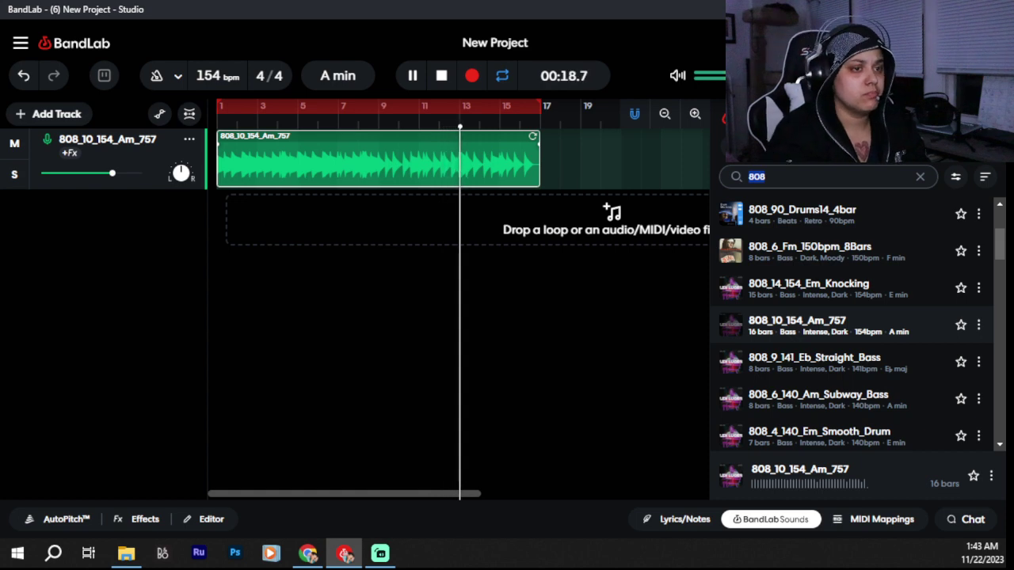
{"action": "type", "text": "MELODY"}
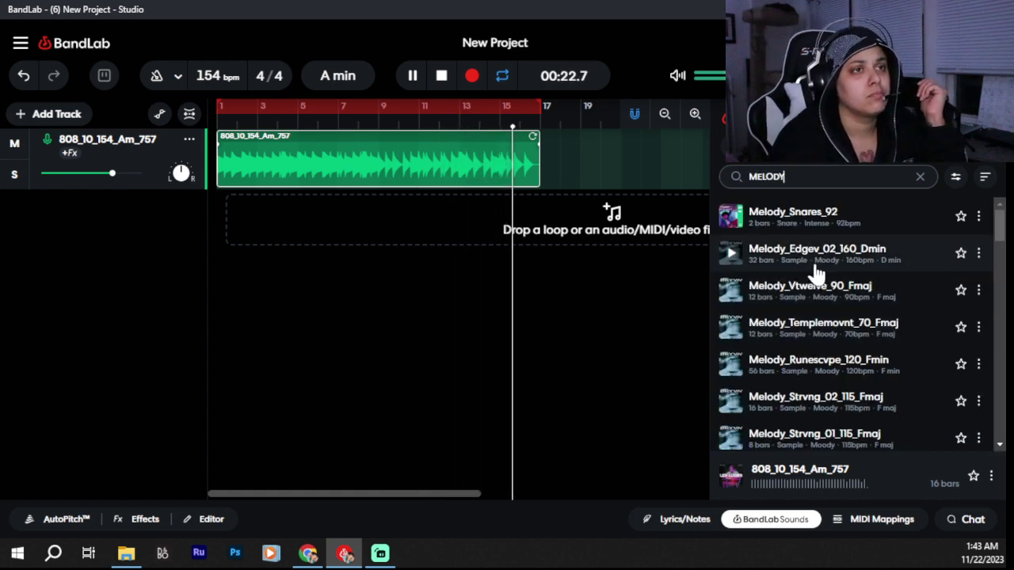
{"action": "left_click", "coordinate": [442, 77]}
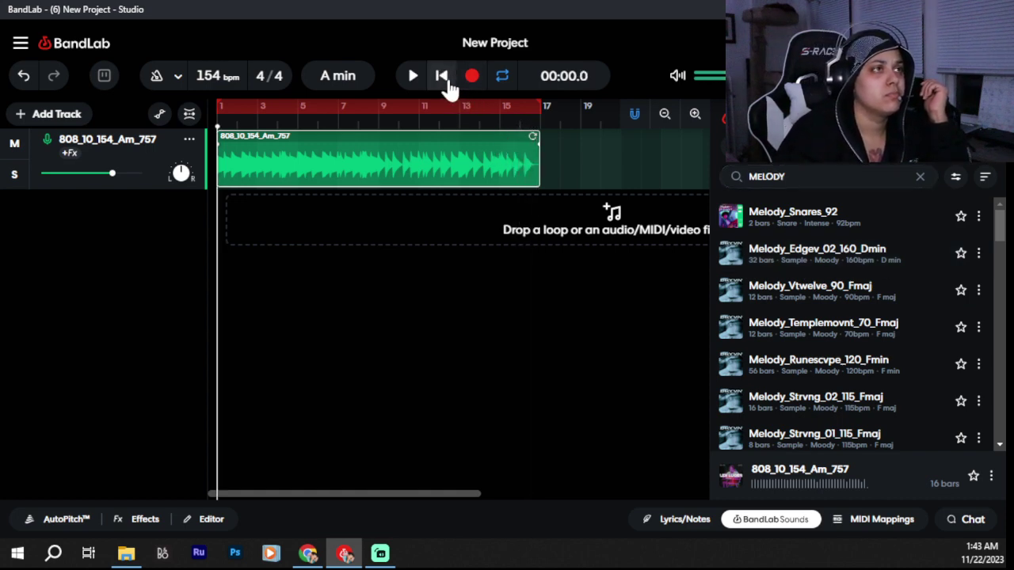
{"action": "left_click", "coordinate": [792, 328]}
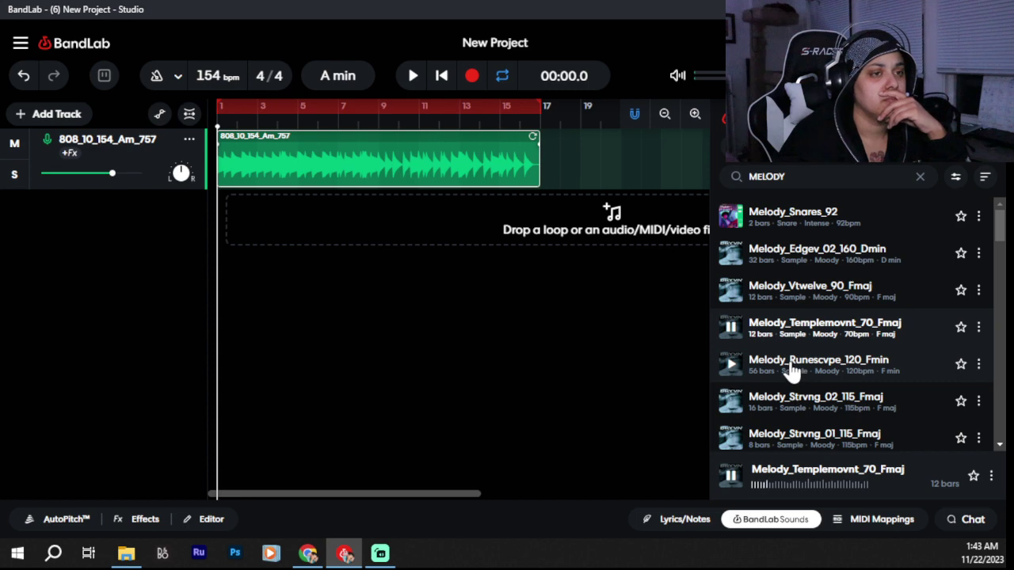
{"action": "left_click", "coordinate": [792, 369]}
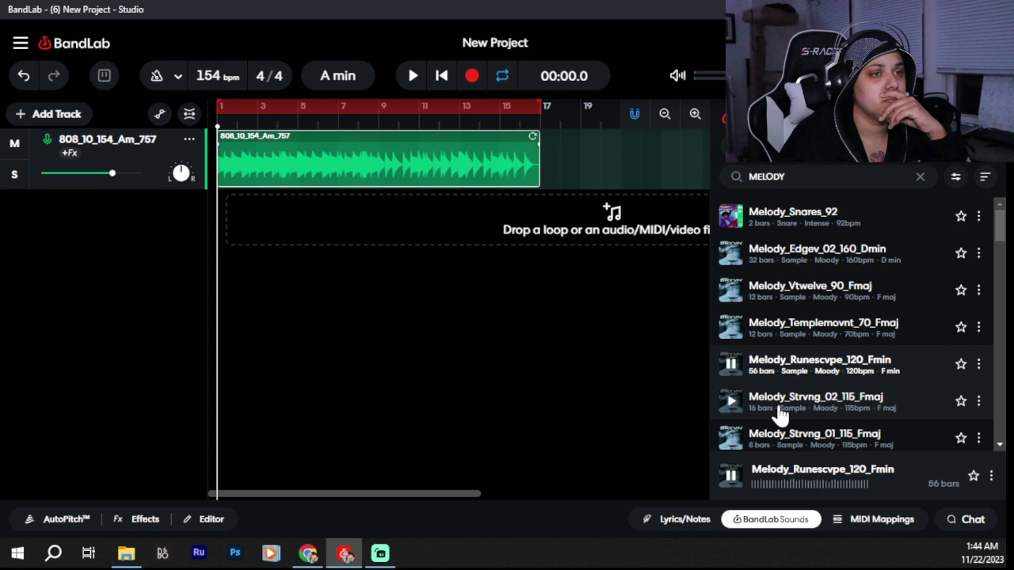
Step: Add Melody_Templemovnt_70_Fmaj on a new track under the 808, starting at bar 1, and listen to both together
{"action": "left_click", "coordinate": [765, 336]}
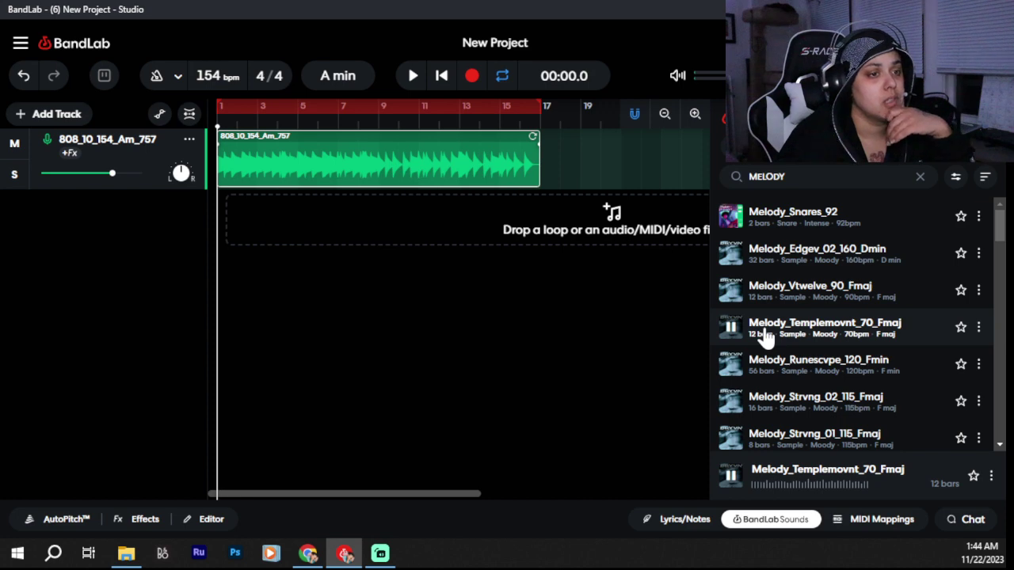
{"action": "left_click_drag", "start_coordinate": [763, 335], "coordinate": [235, 210]}
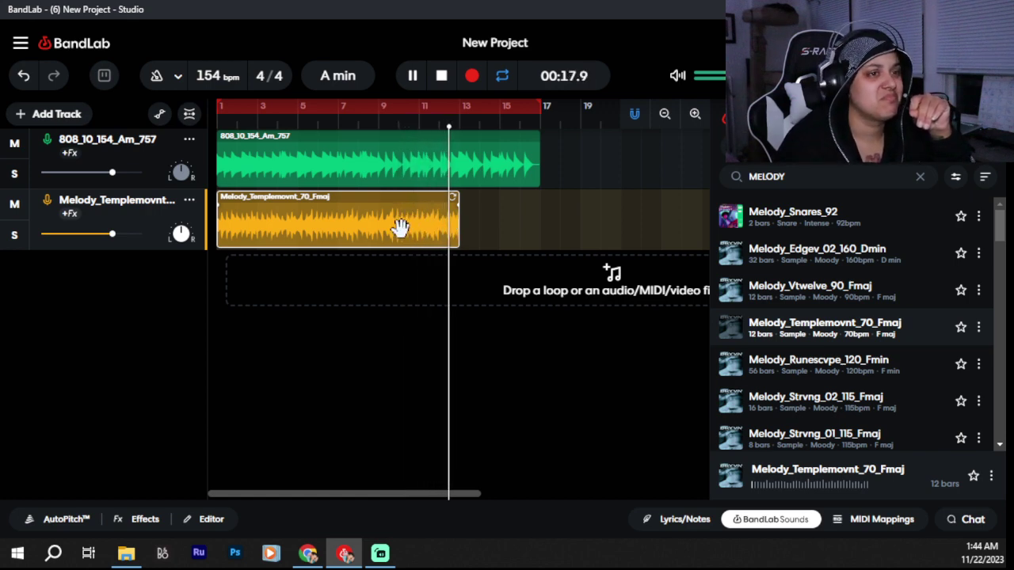
{"action": "key", "text": "space"}
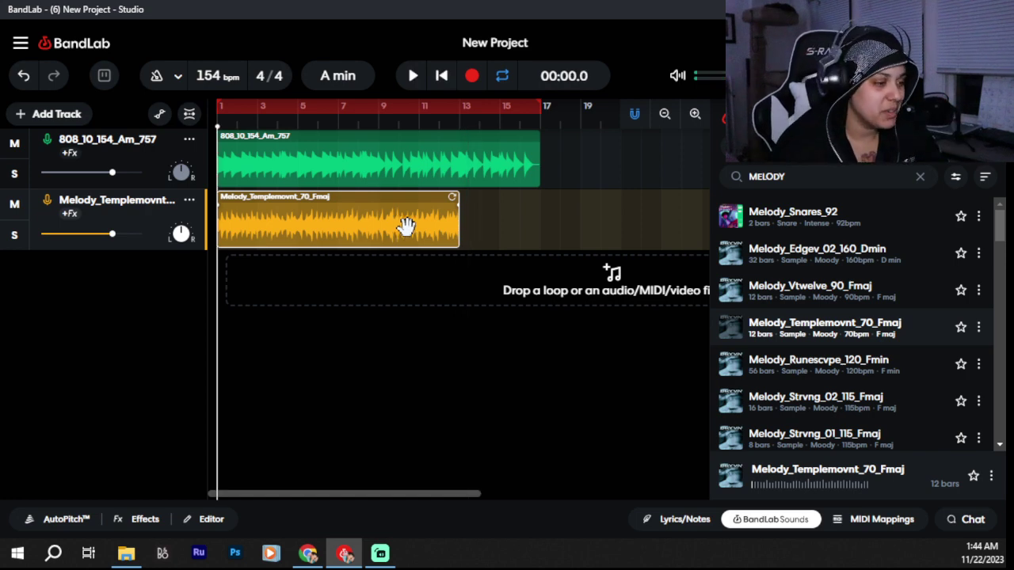
Step: Delete the Melody_Templemovnt_70_Fmaj region from the second track
{"action": "right_click", "coordinate": [409, 234]}
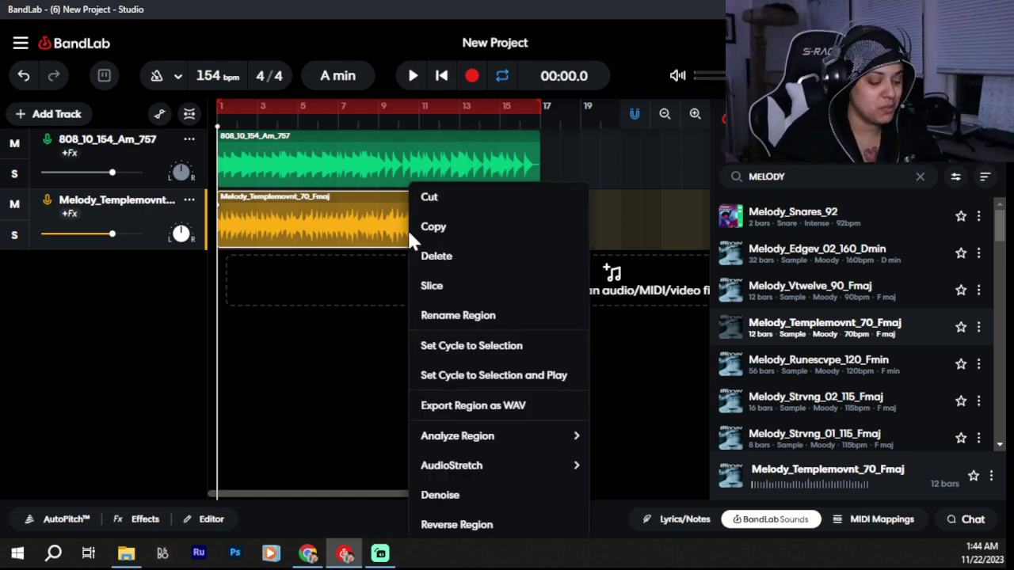
{"action": "left_click", "coordinate": [408, 236]}
{"action": "key", "text": "Delete"}
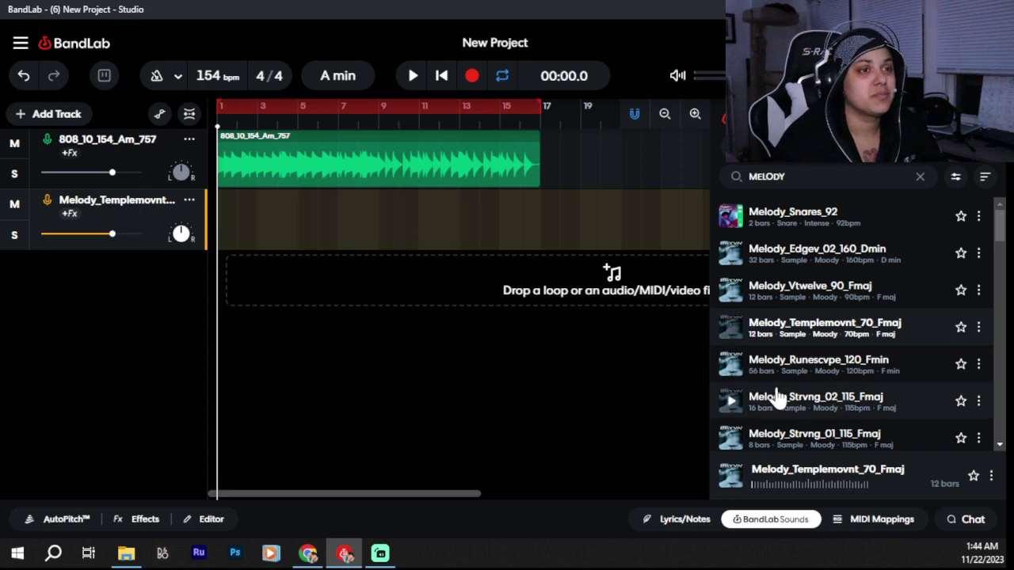
Step: Place Melody_Strvng_01_115_Fmaj at bar 1 of the empty second track, loop it to bar 17, and play the project
{"action": "scroll", "coordinate": [824, 408], "scroll_direction": "down", "scroll_amount": 1}
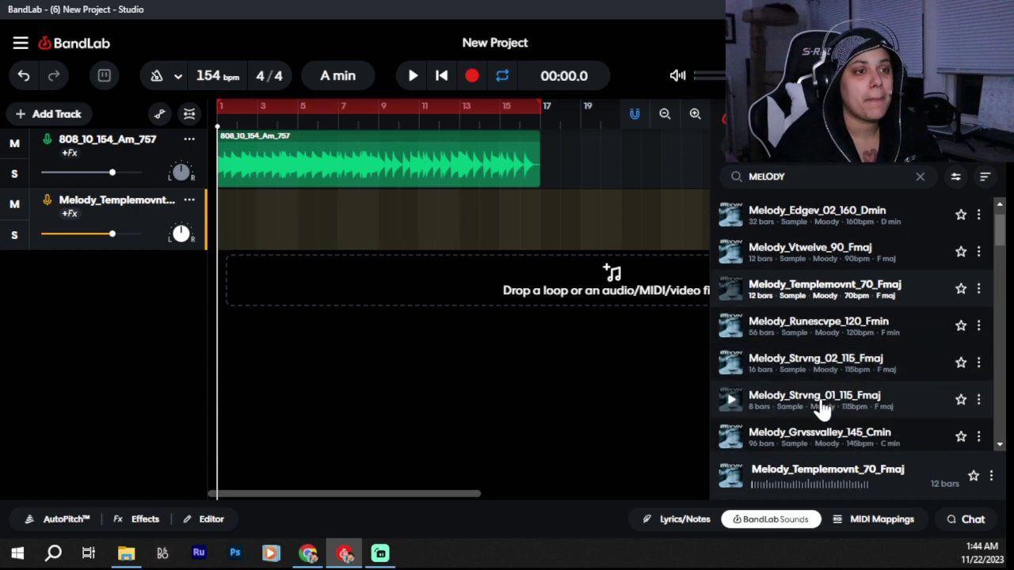
{"action": "left_click", "coordinate": [824, 407]}
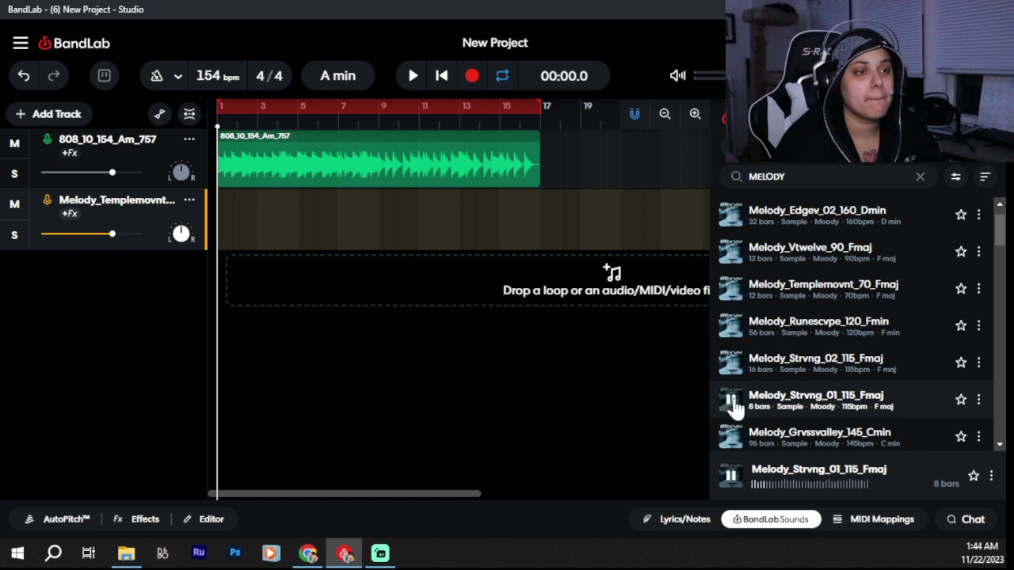
{"action": "left_click_drag", "start_coordinate": [407, 324], "coordinate": [227, 215]}
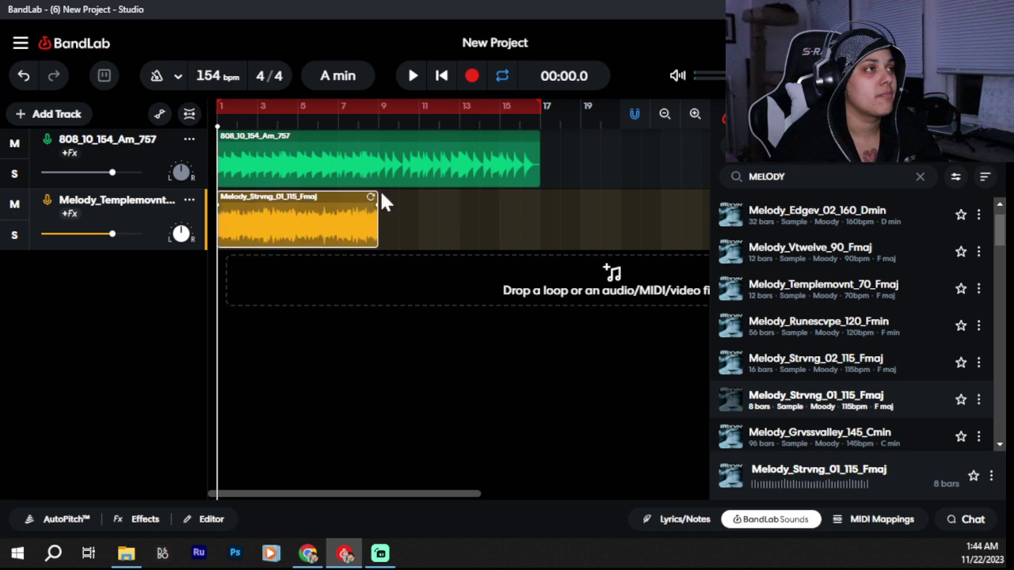
{"action": "left_click_drag", "start_coordinate": [374, 199], "coordinate": [539, 231]}
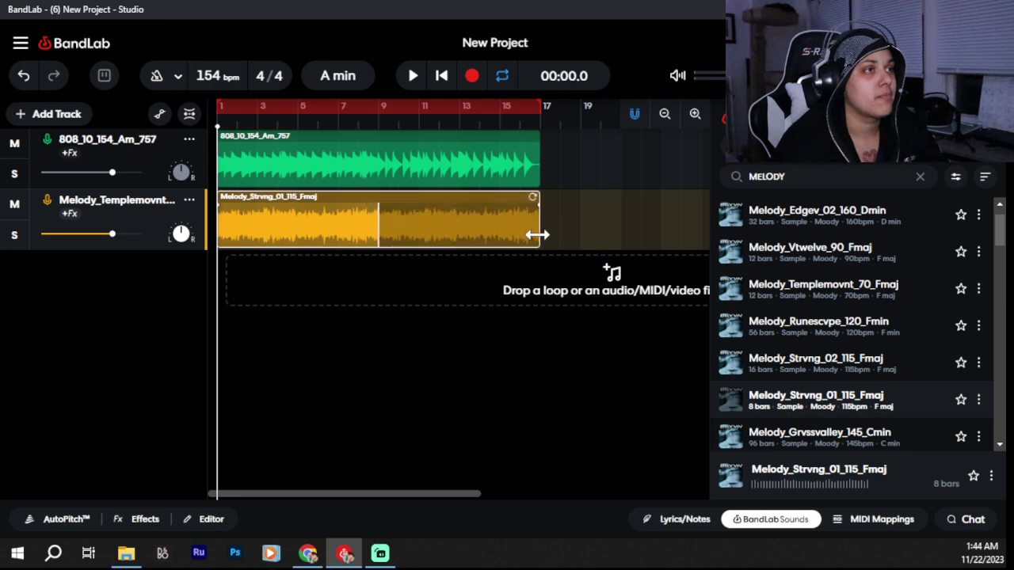
{"action": "key", "text": "space"}
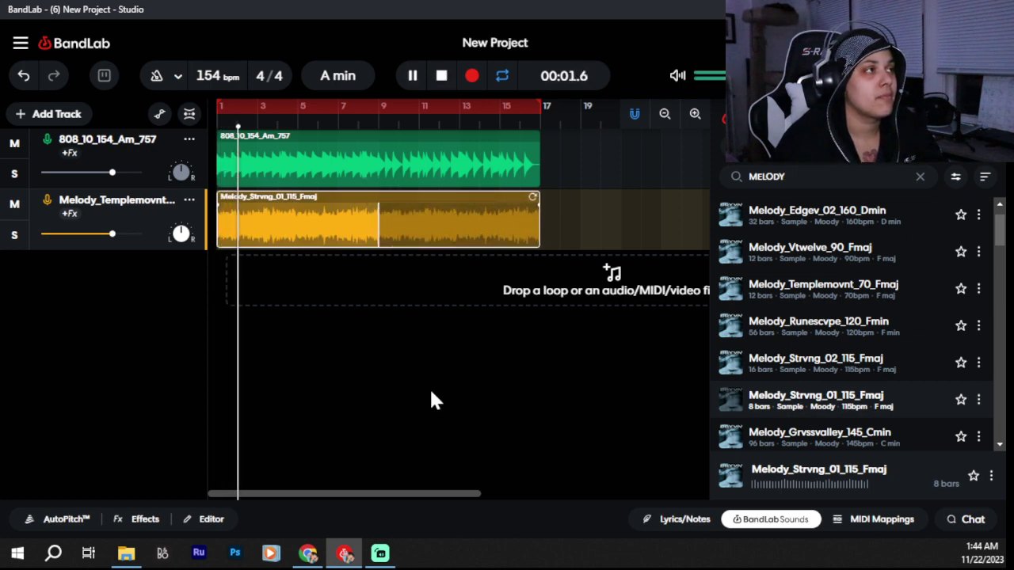
Step: Stop playback and delete the Melody_Strvng_01_115_Fmaj region from the second track
{"action": "scroll", "coordinate": [939, 388], "scroll_direction": "down", "scroll_amount": 1}
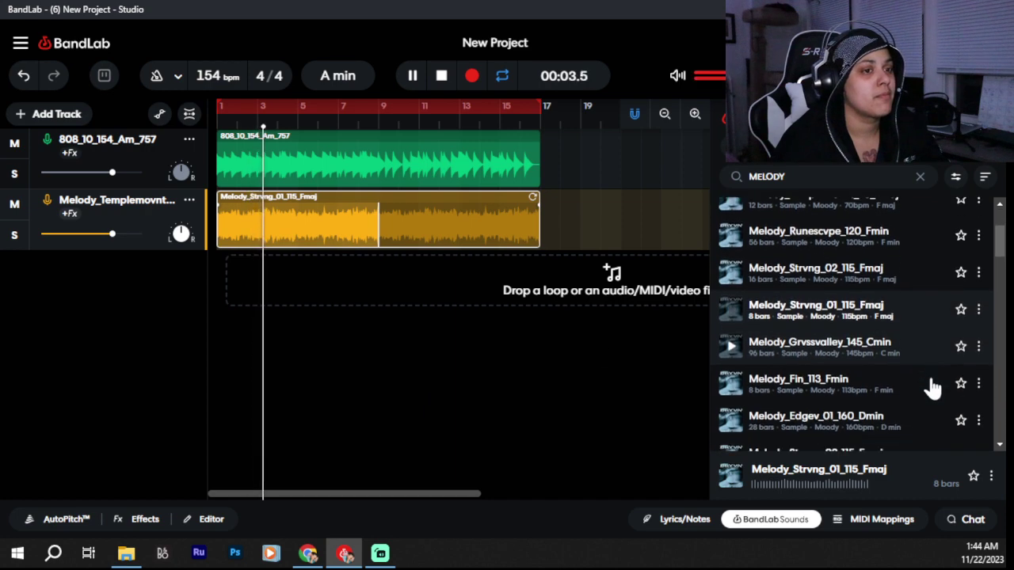
{"action": "scroll", "coordinate": [930, 385], "scroll_direction": "down", "scroll_amount": 3}
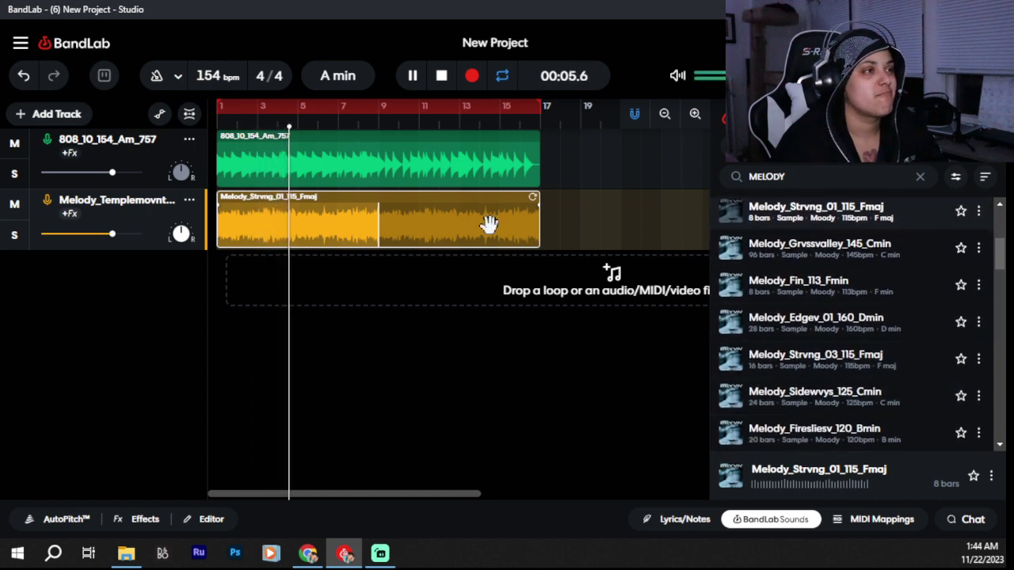
{"action": "key", "text": "space"}
{"action": "key", "text": "Delete"}
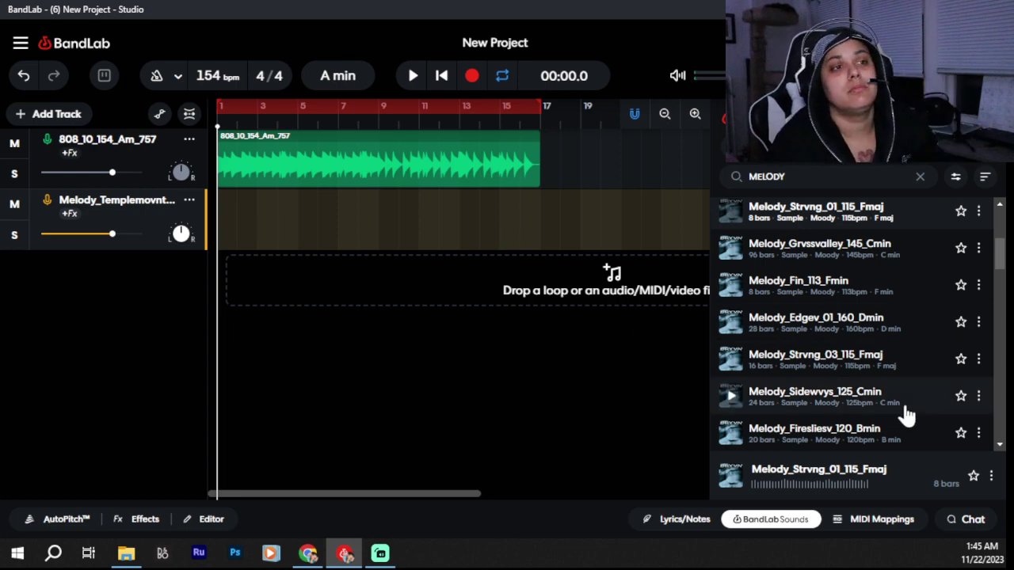
Step: Try Melody_Bachatita_93_Dm_4bar on the second track, looped from bar 1 to about bar 17 during playback, and delete it
{"action": "scroll", "coordinate": [905, 414], "scroll_direction": "down", "scroll_amount": 5}
{"action": "scroll", "coordinate": [906, 413], "scroll_direction": "down", "scroll_amount": 5}
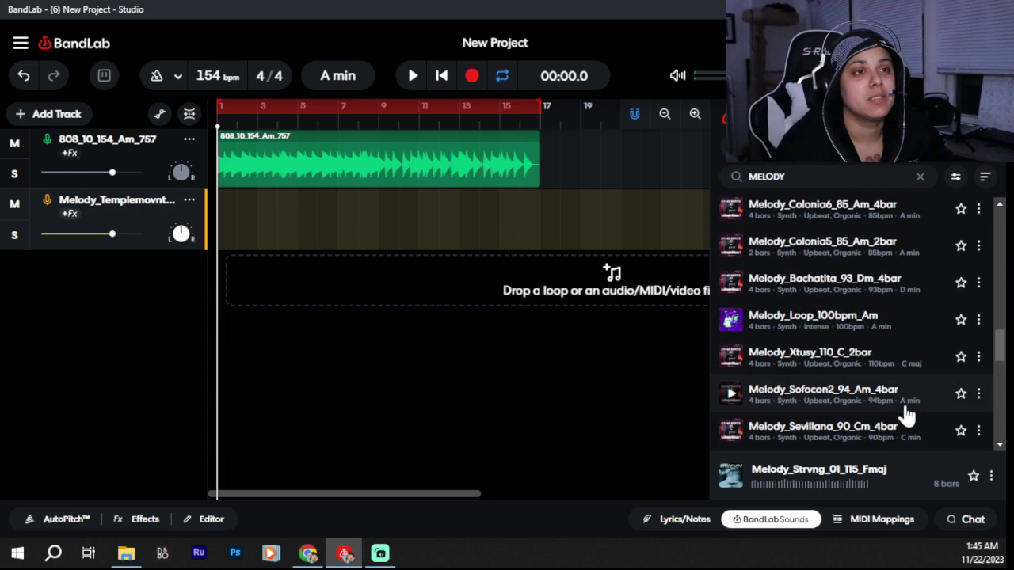
{"action": "left_click_drag", "start_coordinate": [842, 284], "coordinate": [236, 232]}
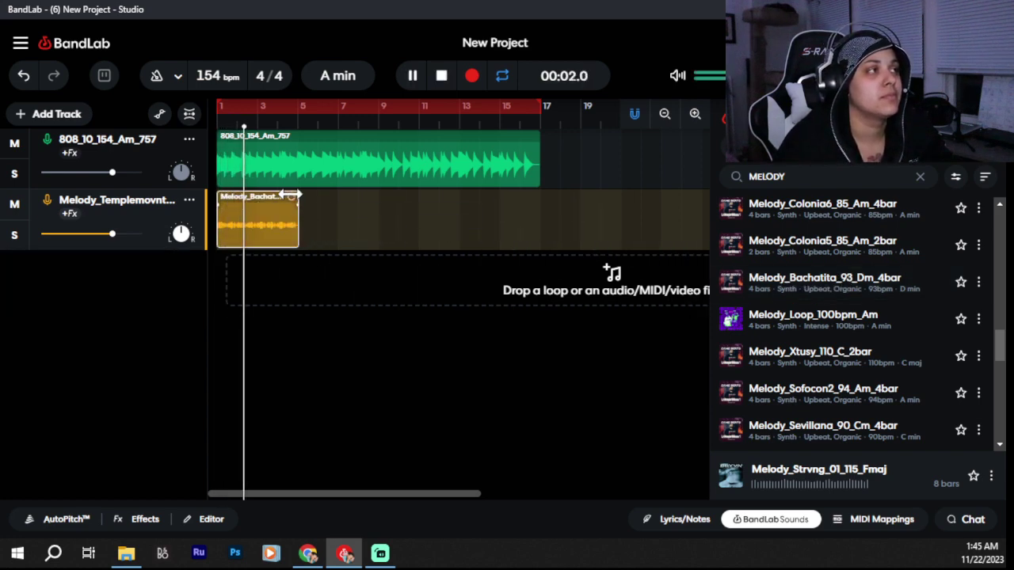
{"action": "left_click_drag", "start_coordinate": [293, 196], "coordinate": [538, 237]}
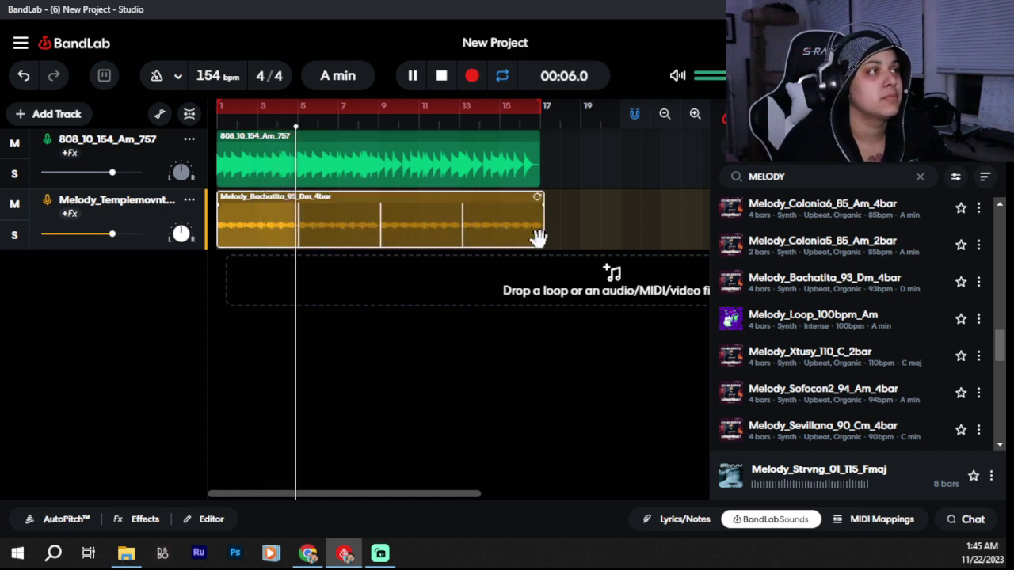
{"action": "key", "text": "space"}
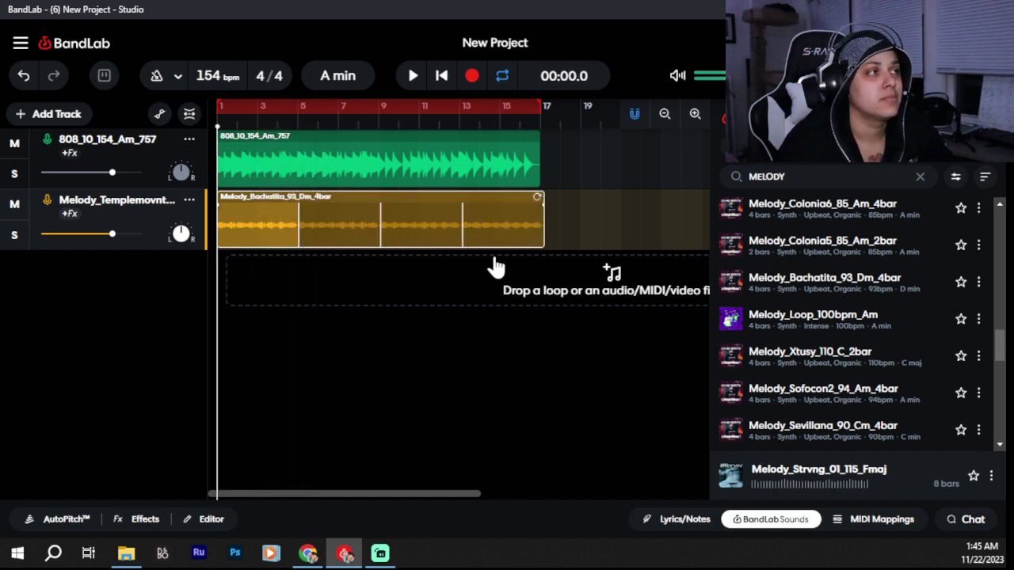
{"action": "key", "text": "Delete"}
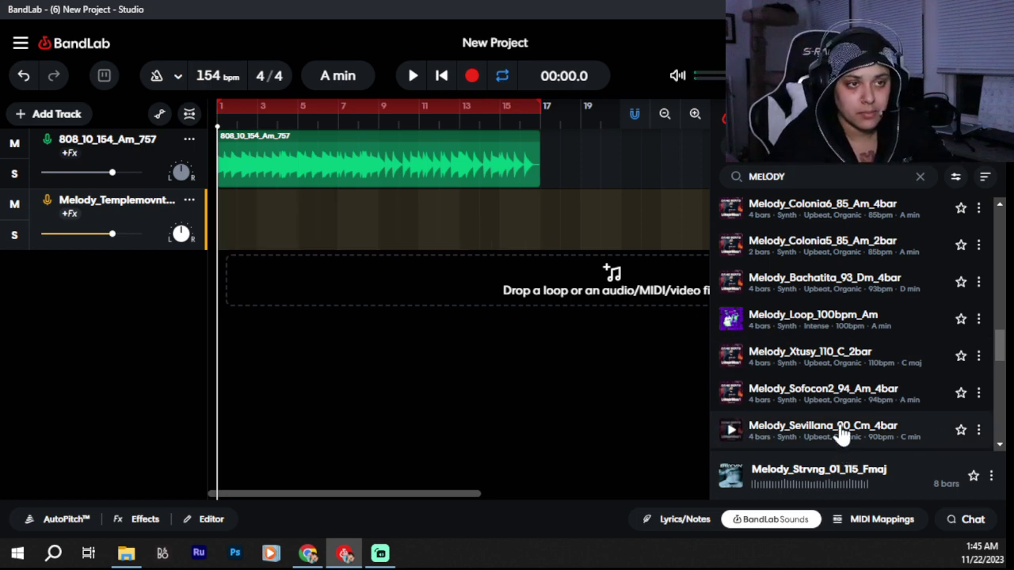
Step: Preview Melody_Sofocon2_94_Am_4bar and Melody_Jamaica_95_Am_4bar in the melody results with the project stopped
{"action": "left_click", "coordinate": [816, 396]}
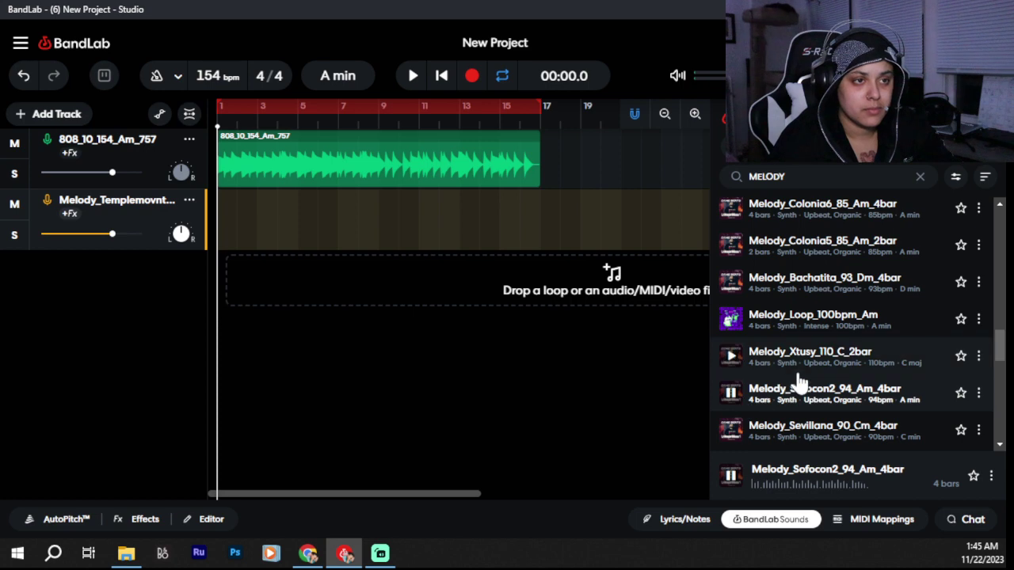
{"action": "scroll", "coordinate": [796, 383], "scroll_direction": "down", "scroll_amount": 8}
{"action": "scroll", "coordinate": [798, 383], "scroll_direction": "down", "scroll_amount": 3}
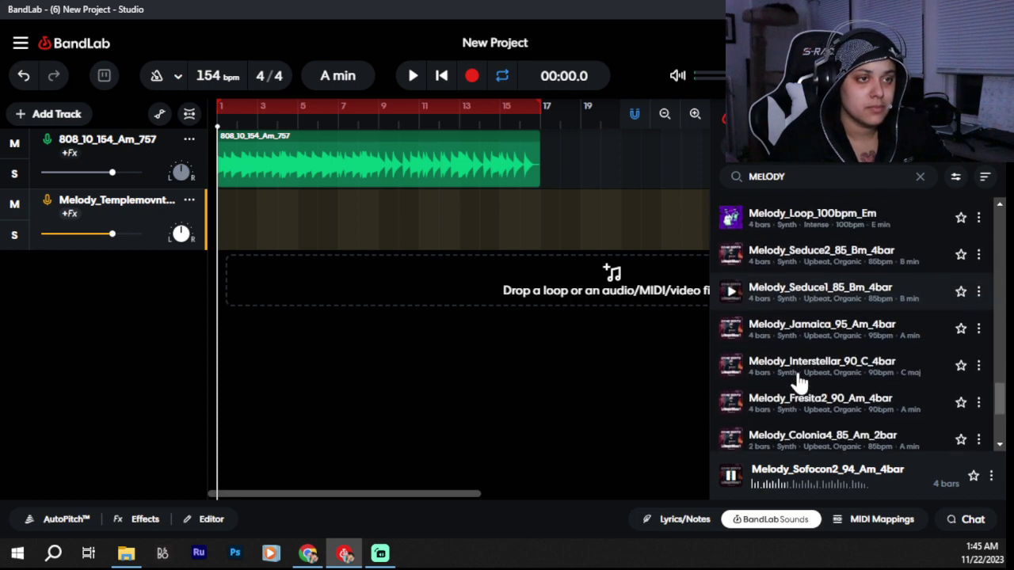
{"action": "left_click", "coordinate": [730, 321]}
{"action": "scroll", "coordinate": [827, 376], "scroll_direction": "down", "scroll_amount": 1}
{"action": "scroll", "coordinate": [832, 373], "scroll_direction": "down", "scroll_amount": 4}
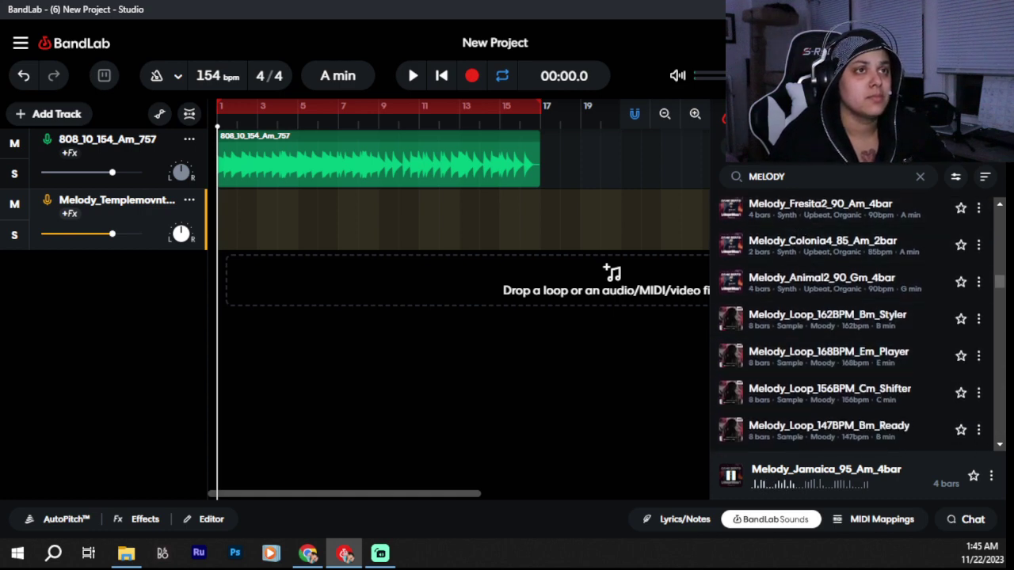
Step: Search the sound library for SING and preview Sing_70_F_TenorSax29_2b and 160_Sing For Me Hat Rim Loop
{"action": "left_click", "coordinate": [622, 154]}
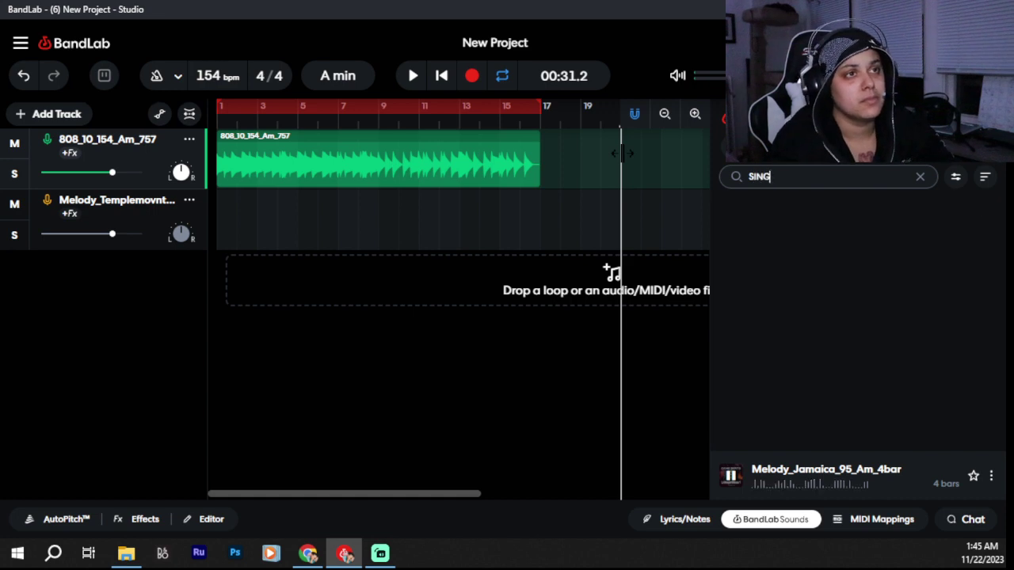
{"action": "left_click", "coordinate": [783, 226]}
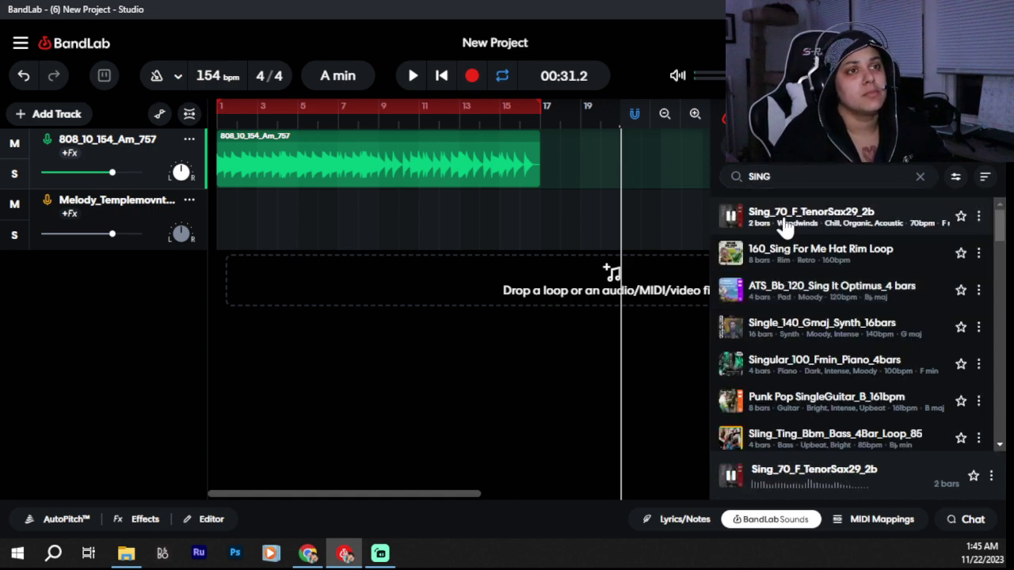
{"action": "left_click", "coordinate": [824, 265]}
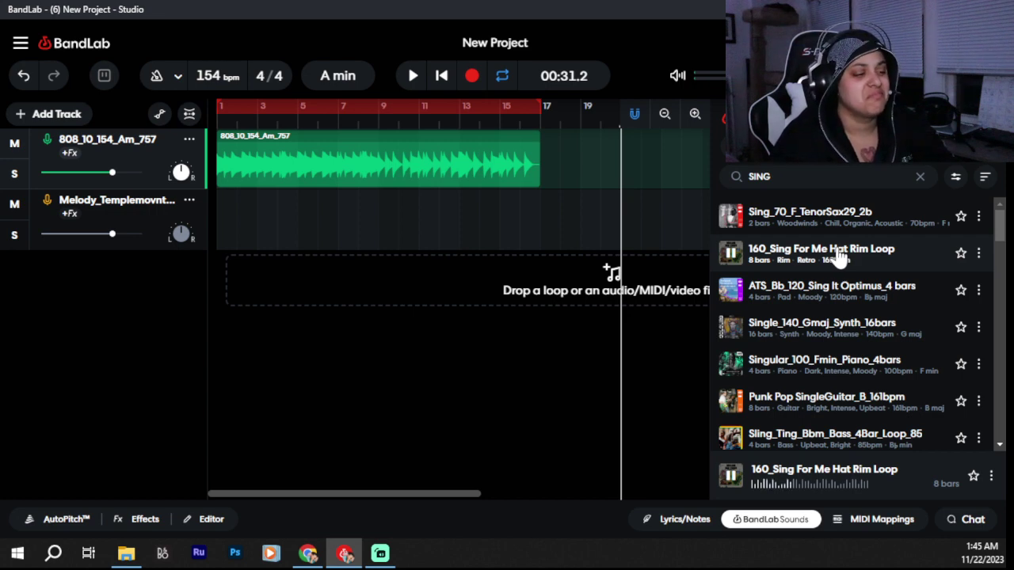
Step: Place 160_Sing For Me Hat Rim Loop at bar 1 of the second track, play the project, and loop the region to bar 17
{"action": "left_click_drag", "start_coordinate": [595, 258], "coordinate": [226, 214]}
{"action": "key", "text": "space"}
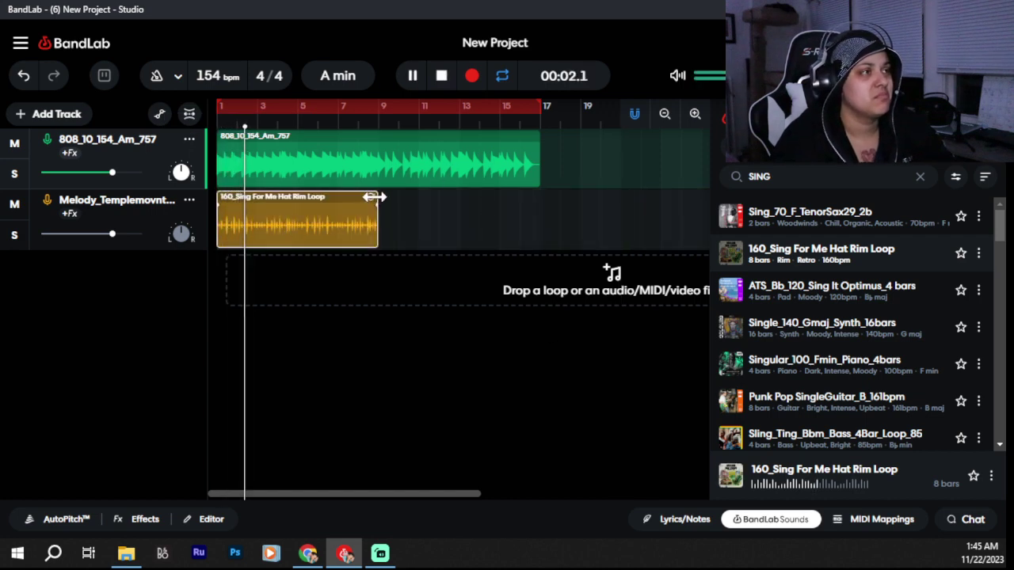
{"action": "left_click_drag", "start_coordinate": [374, 197], "coordinate": [538, 236]}
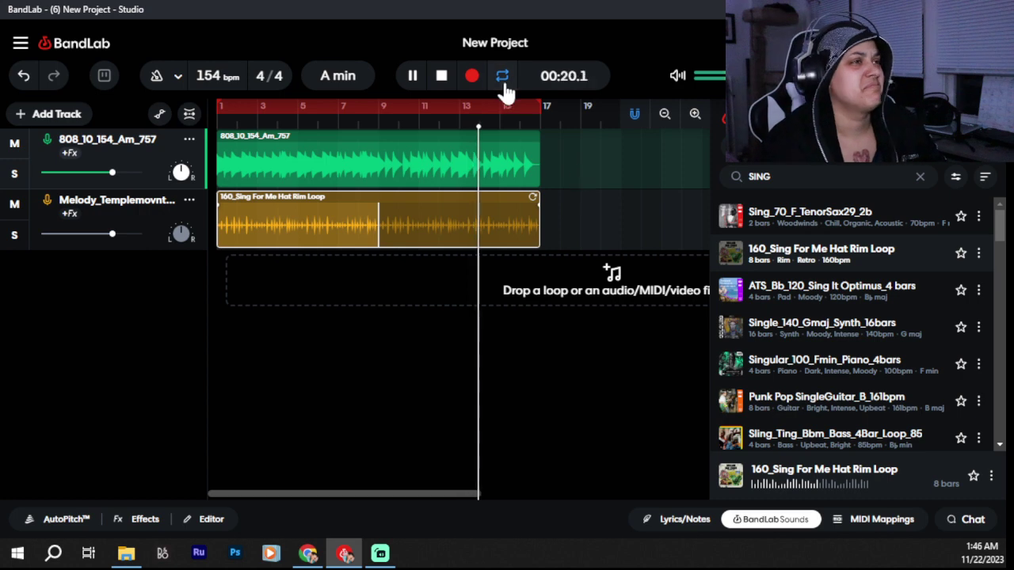
Step: Stop playback, extend the cycle range to bar 33, and loop the 808 and hat rim regions to the same bar
{"action": "left_click_drag", "start_coordinate": [539, 103], "coordinate": [714, 126]}
{"action": "scroll", "coordinate": [610, 200], "scroll_direction": "down", "scroll_amount": 2}
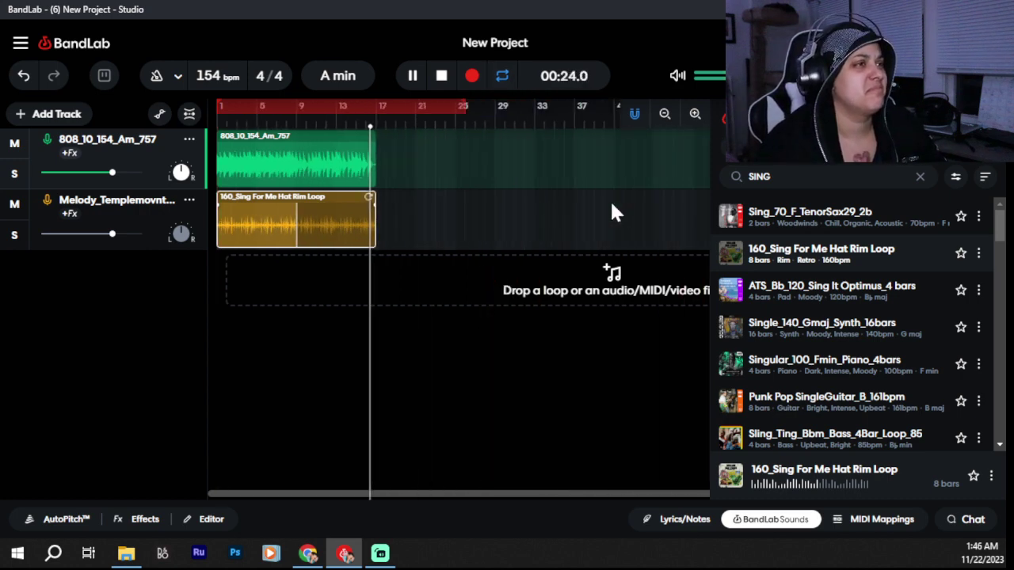
{"action": "key", "text": "space"}
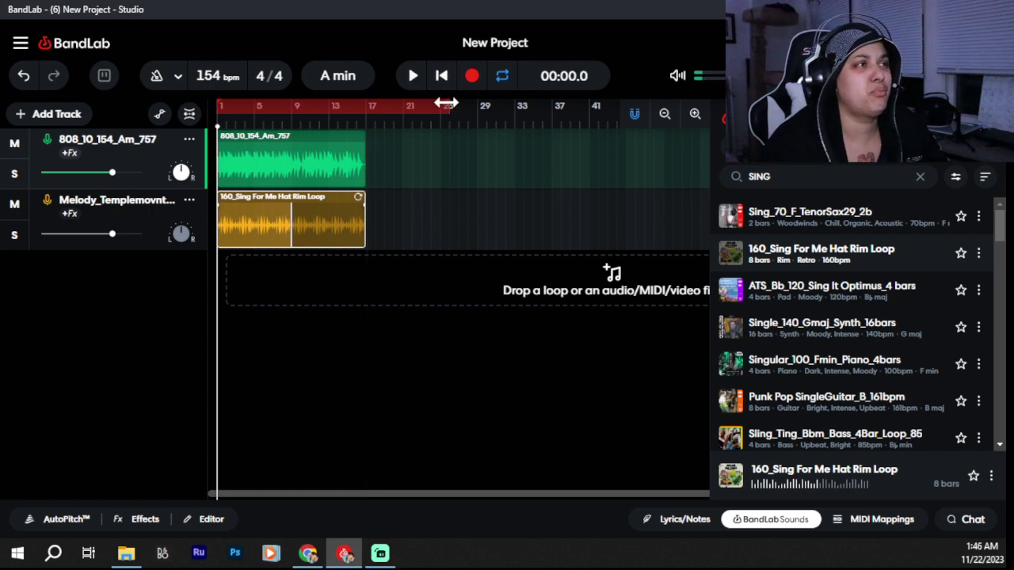
{"action": "left_click_drag", "start_coordinate": [446, 103], "coordinate": [511, 135]}
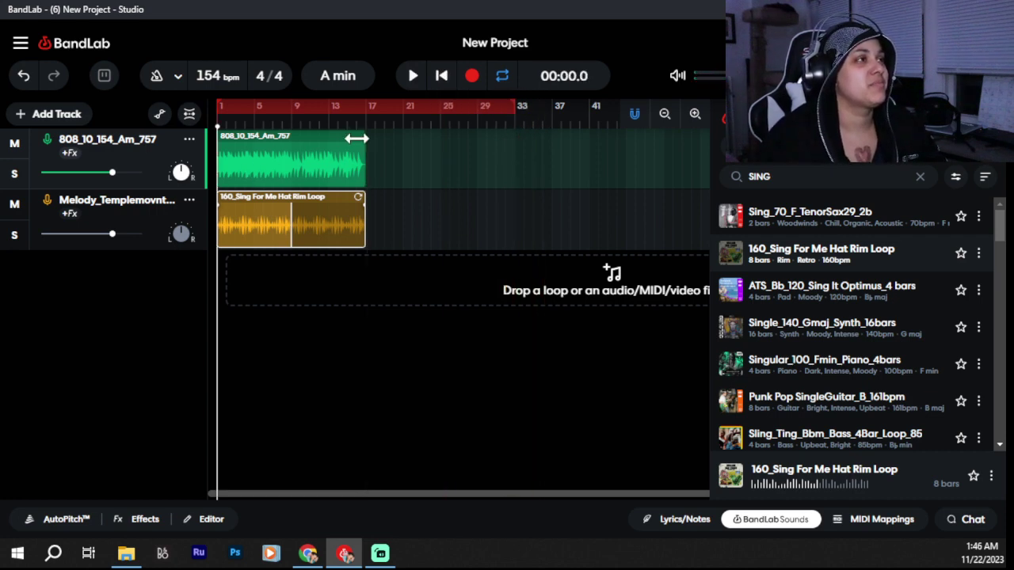
{"action": "left_click_drag", "start_coordinate": [363, 132], "coordinate": [516, 163]}
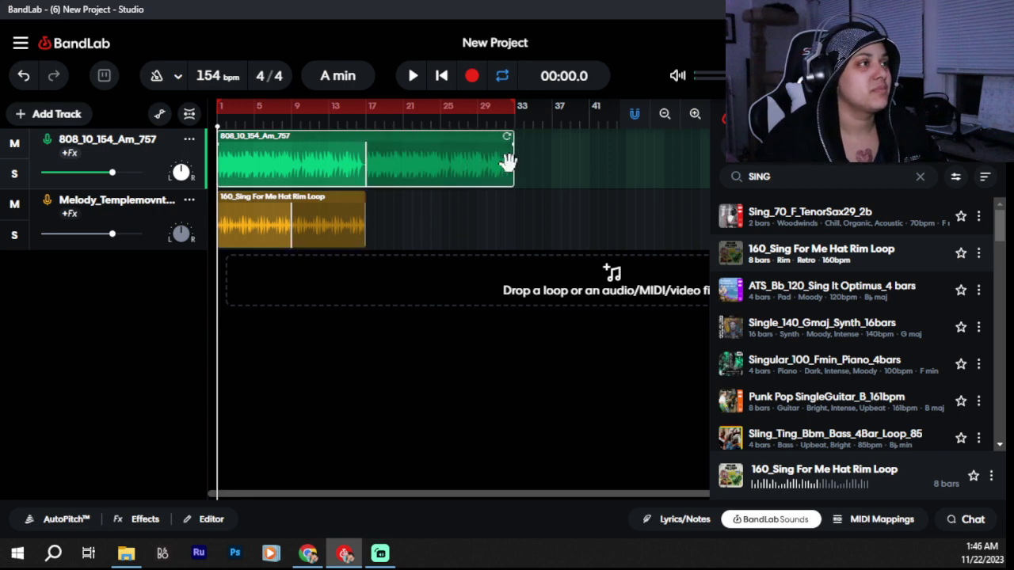
{"action": "left_click_drag", "start_coordinate": [365, 194], "coordinate": [494, 214]}
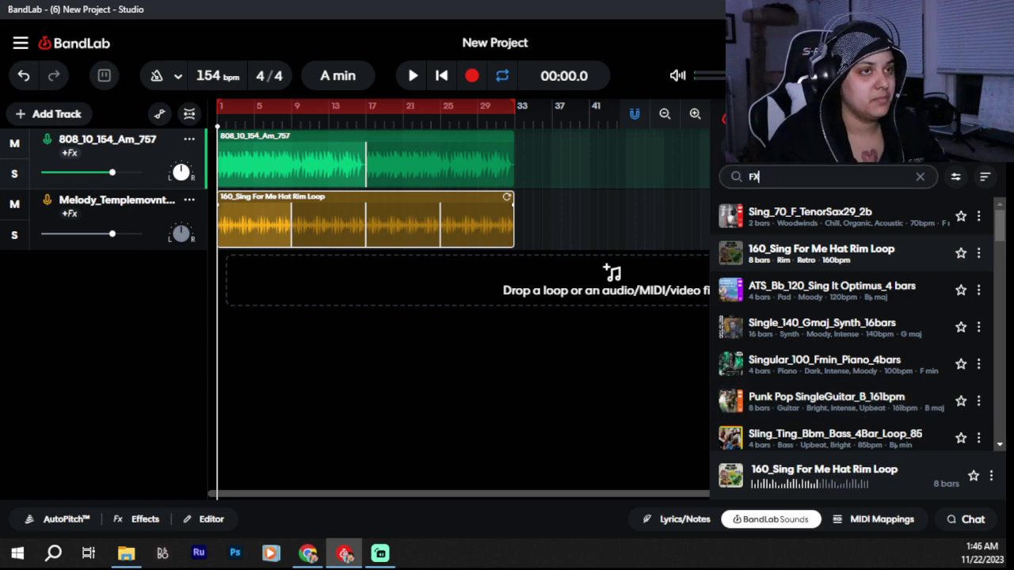
Step: Search the library for FX and preview FX_165_6_4bar, FX_165_7_4bar, FX_150_Uplifter_26_4bar and FX_150_Uplifter_25_2bar
{"action": "left_click", "coordinate": [755, 176]}
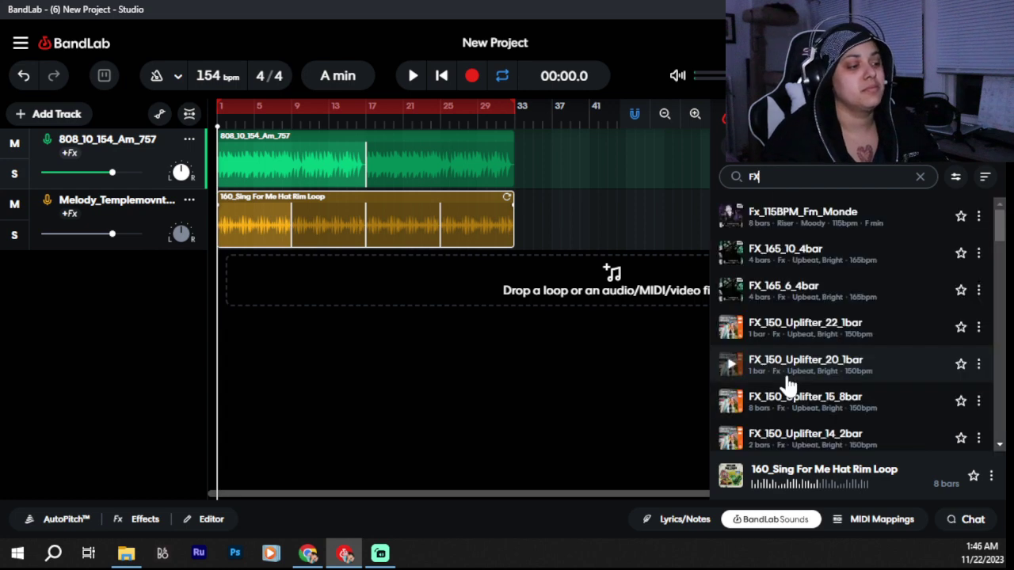
{"action": "left_click", "coordinate": [826, 292]}
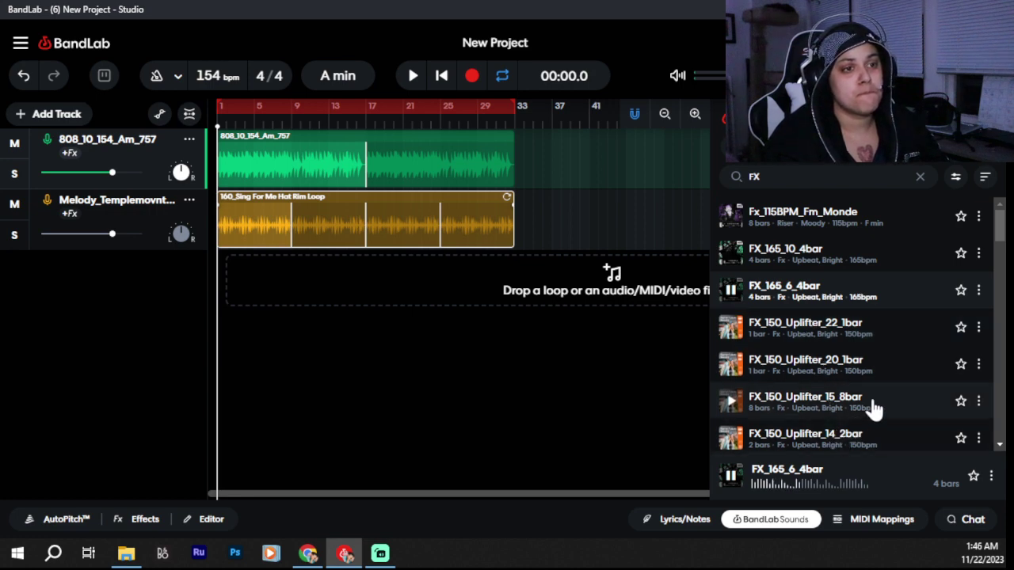
{"action": "scroll", "coordinate": [873, 407], "scroll_direction": "down", "scroll_amount": 4}
{"action": "scroll", "coordinate": [873, 407], "scroll_direction": "down", "scroll_amount": 3}
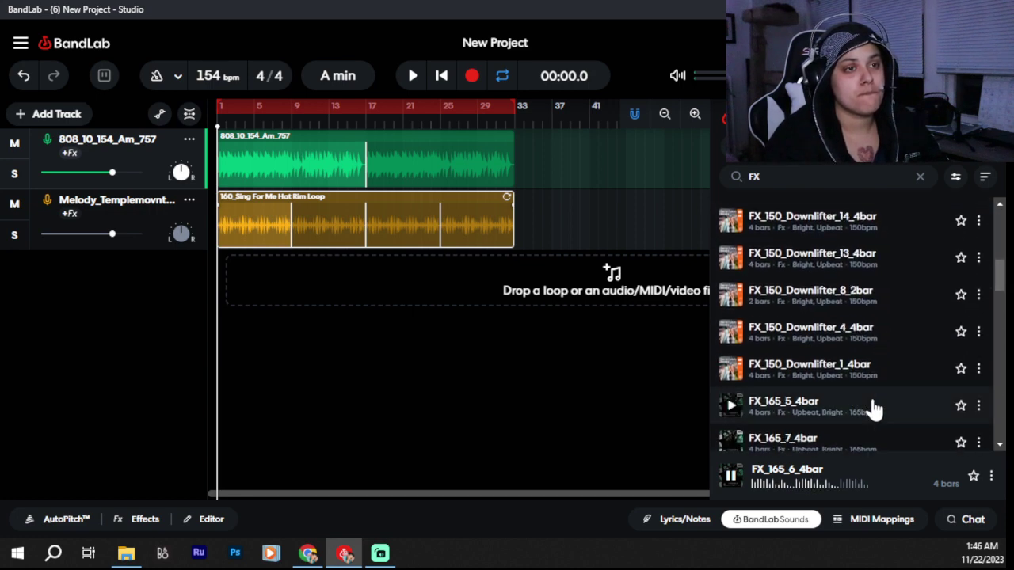
{"action": "left_click", "coordinate": [824, 360]}
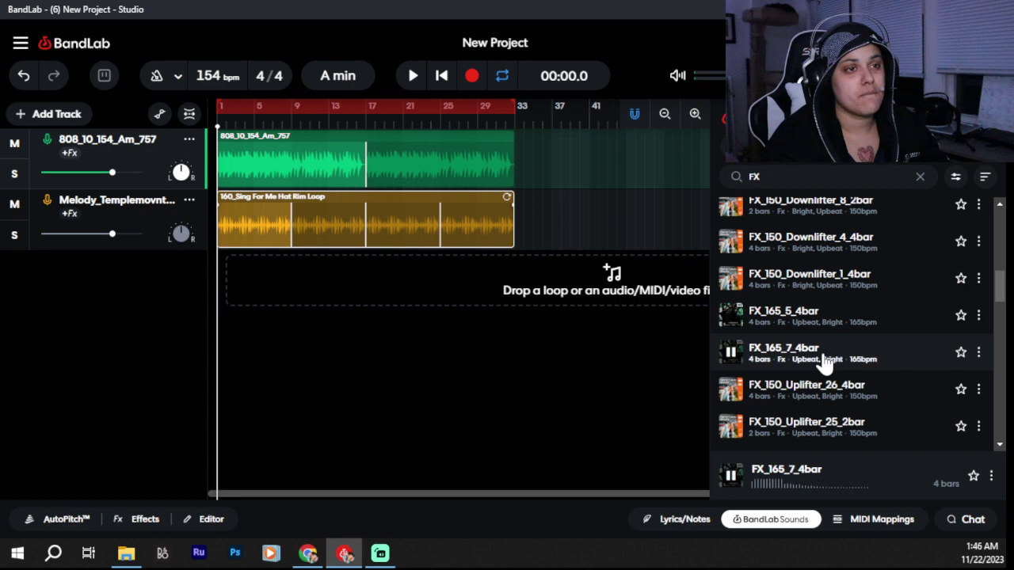
{"action": "left_click", "coordinate": [838, 404]}
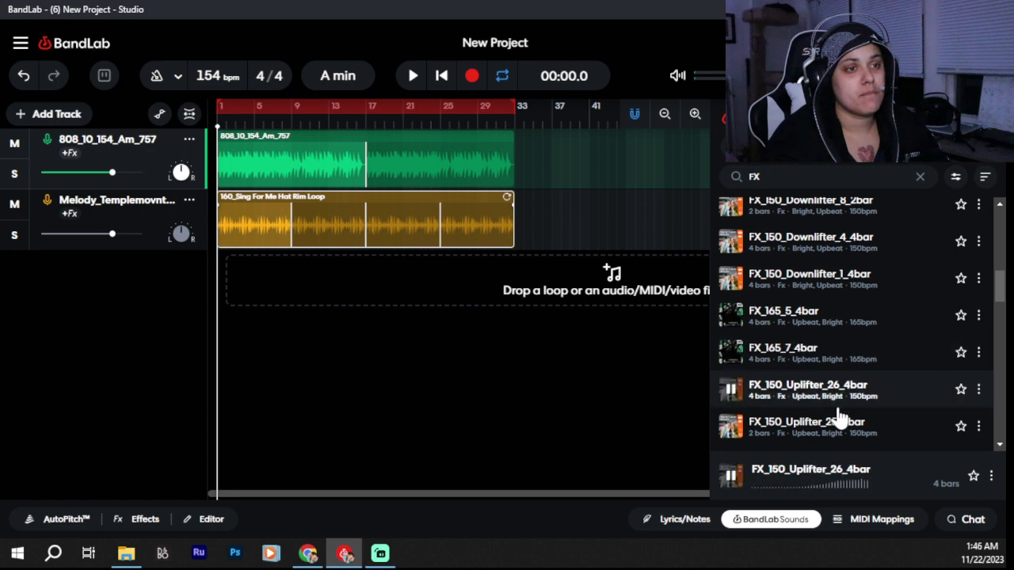
{"action": "left_click", "coordinate": [784, 434]}
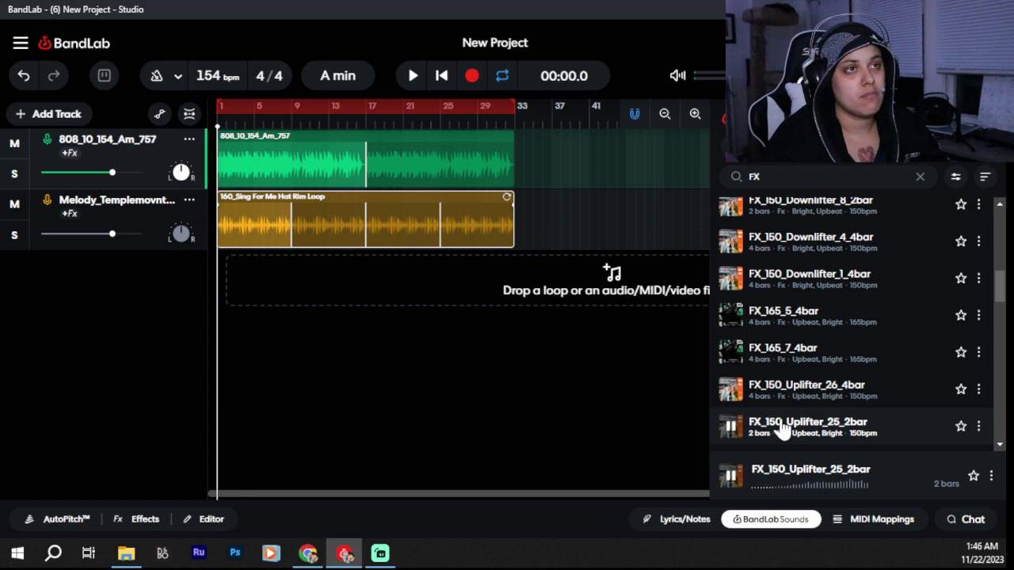
{"action": "left_click", "coordinate": [736, 481]}
{"action": "scroll", "coordinate": [871, 344], "scroll_direction": "down", "scroll_amount": 5}
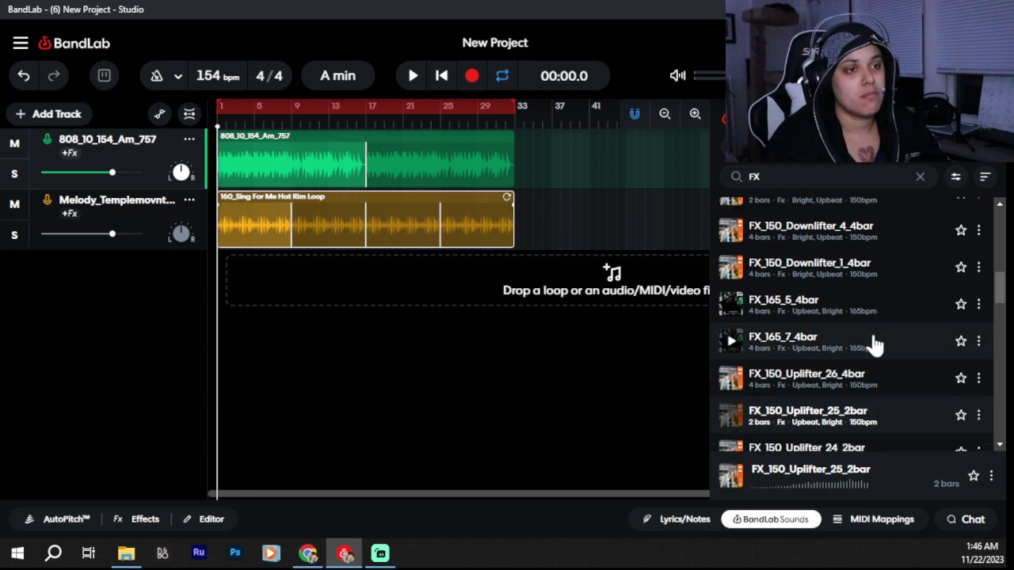
{"action": "scroll", "coordinate": [871, 344], "scroll_direction": "down", "scroll_amount": 10}
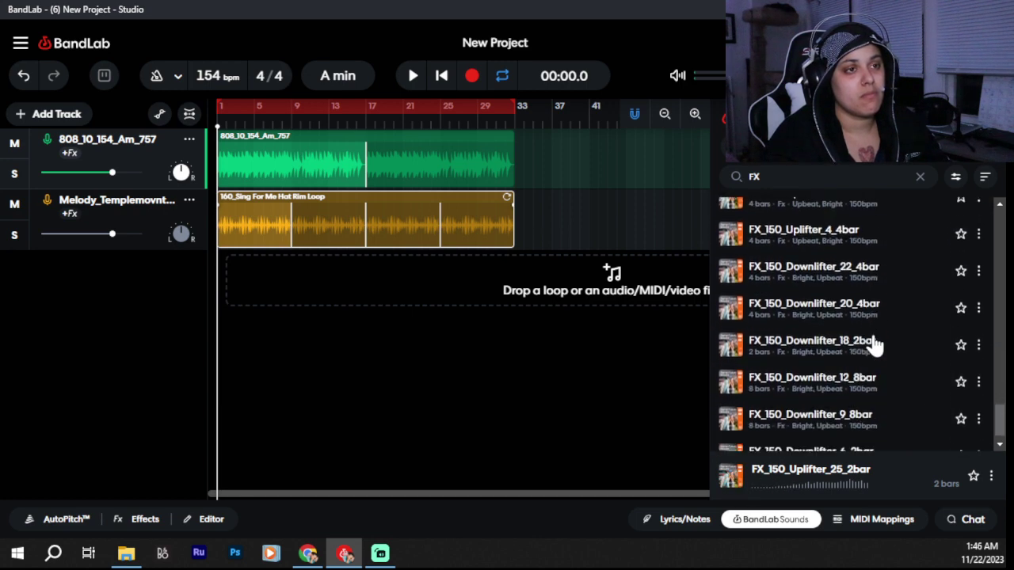
Step: Search the sound library for WOMAN and preview Woman_80_C_Vocal_01_2bars
{"action": "left_click", "coordinate": [660, 188]}
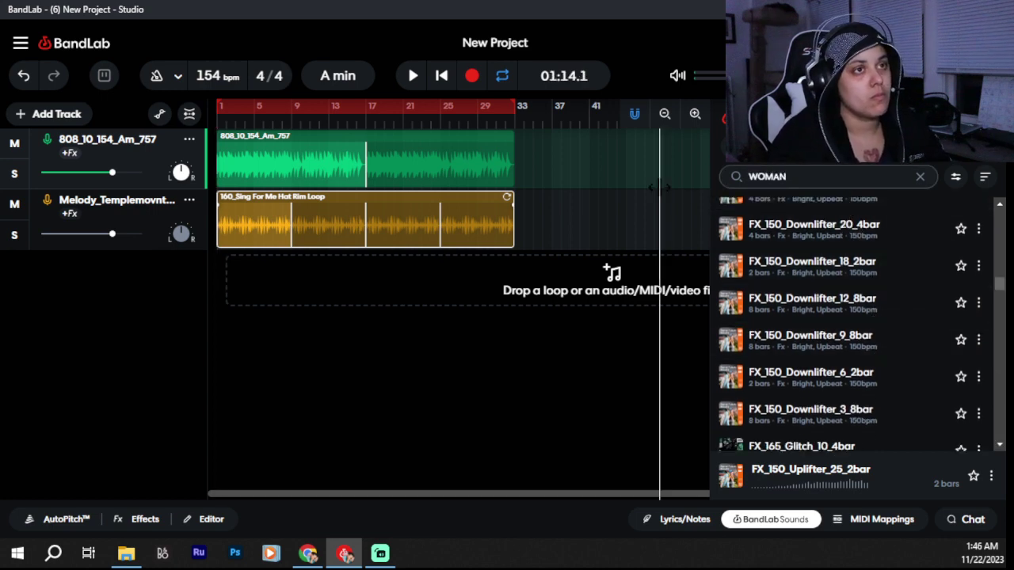
{"action": "type", "text": "WOMAN"}
{"action": "key", "text": "Return"}
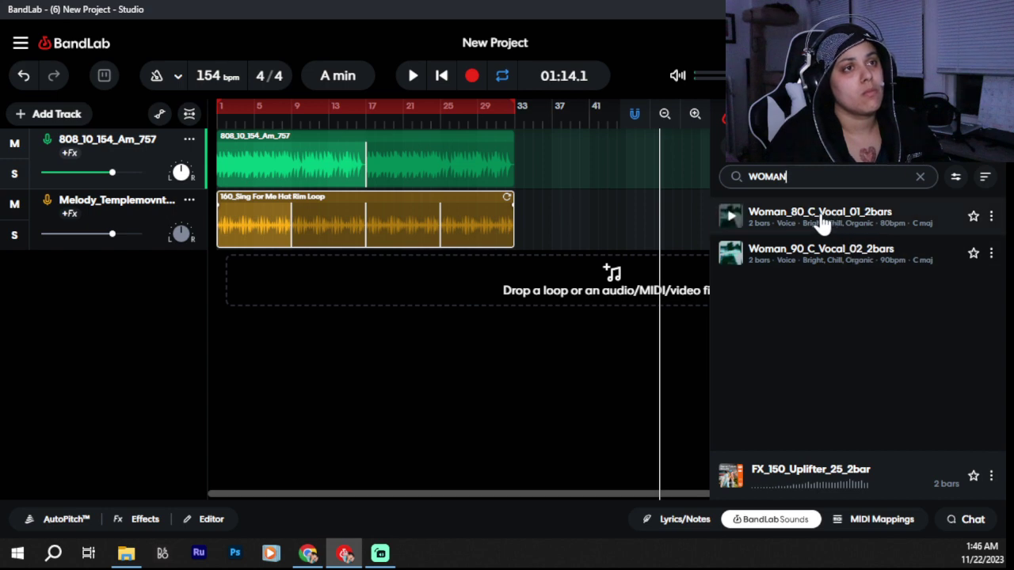
{"action": "left_click", "coordinate": [731, 217]}
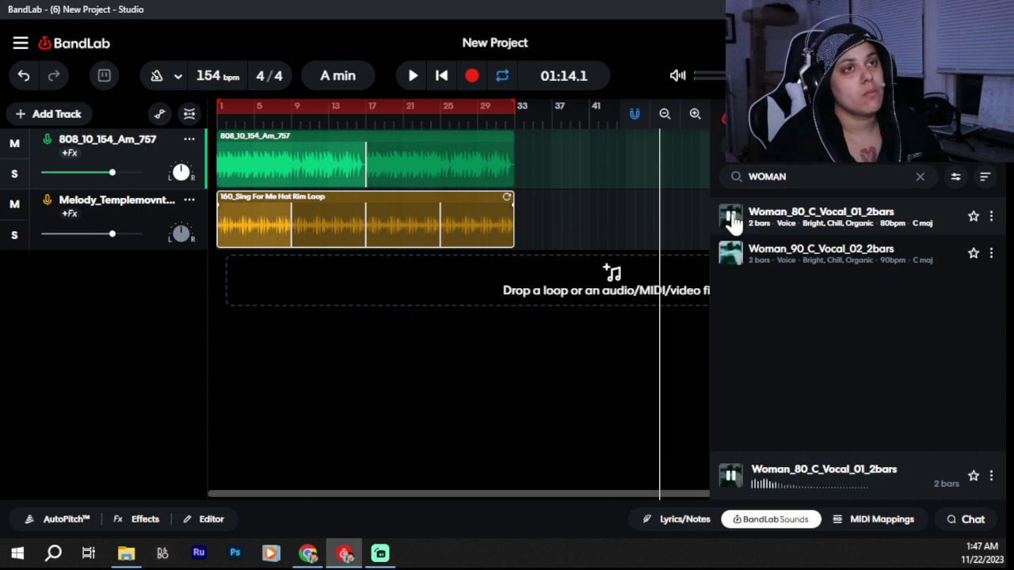
Step: Play the project, clear the WOMAN search, and preview and open the Vintage Vocal Cuts pack
{"action": "key", "text": "space"}
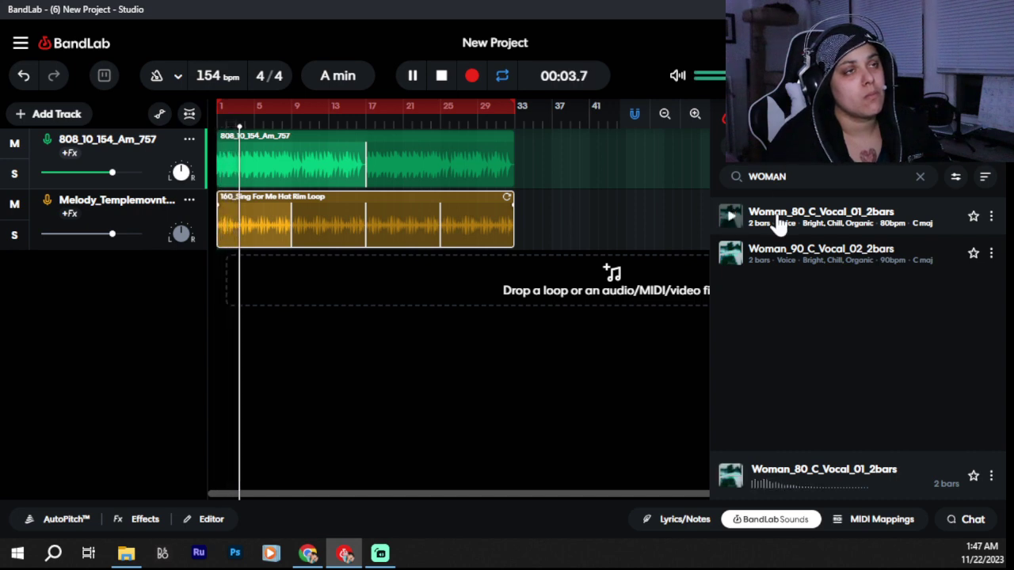
{"action": "double_click", "coordinate": [788, 176]}
{"action": "key", "text": "BackSpace"}
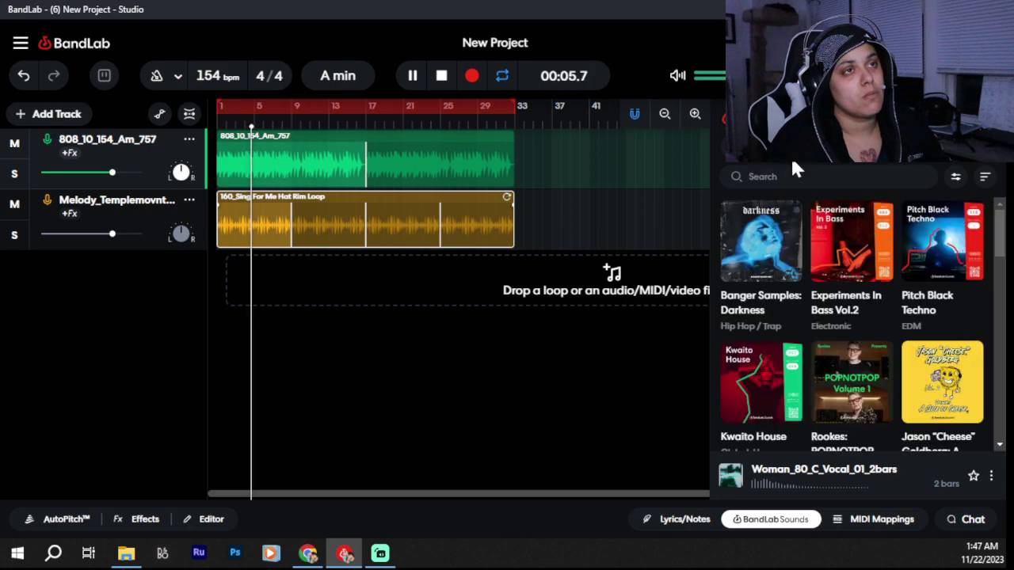
{"action": "scroll", "coordinate": [843, 309], "scroll_direction": "down", "scroll_amount": 2}
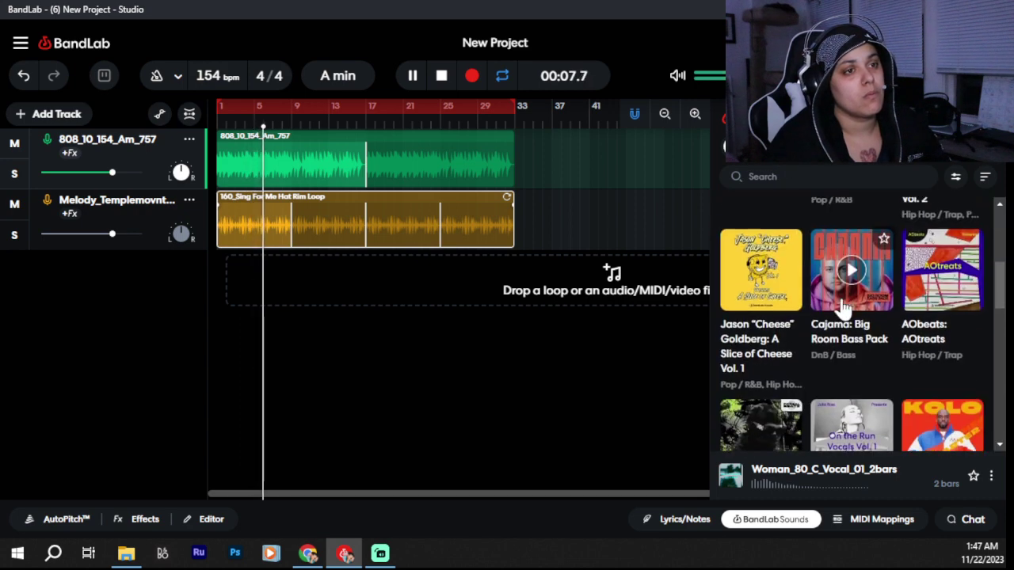
{"action": "scroll", "coordinate": [843, 309], "scroll_direction": "down", "scroll_amount": 5}
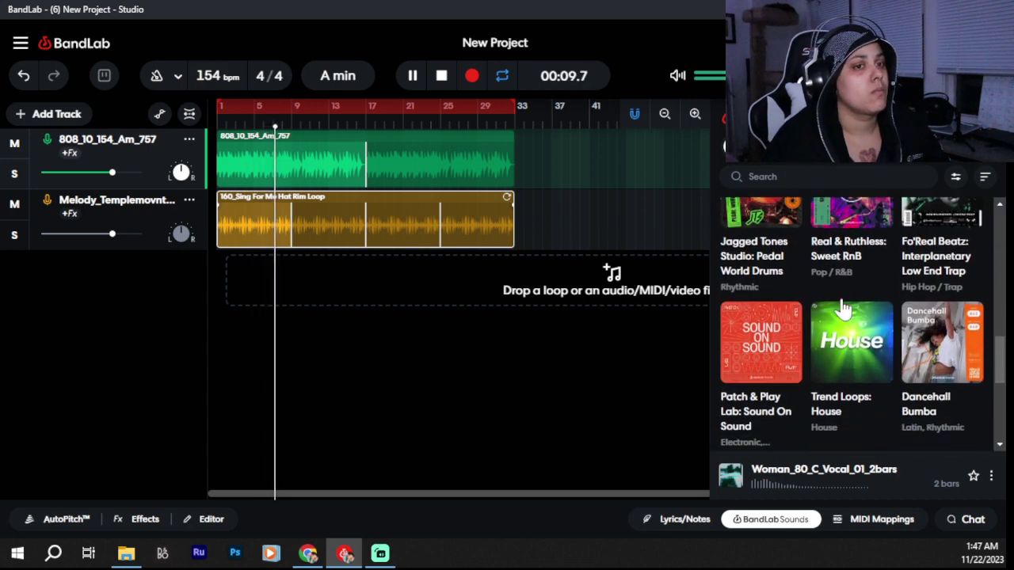
{"action": "scroll", "coordinate": [844, 309], "scroll_direction": "down", "scroll_amount": 4}
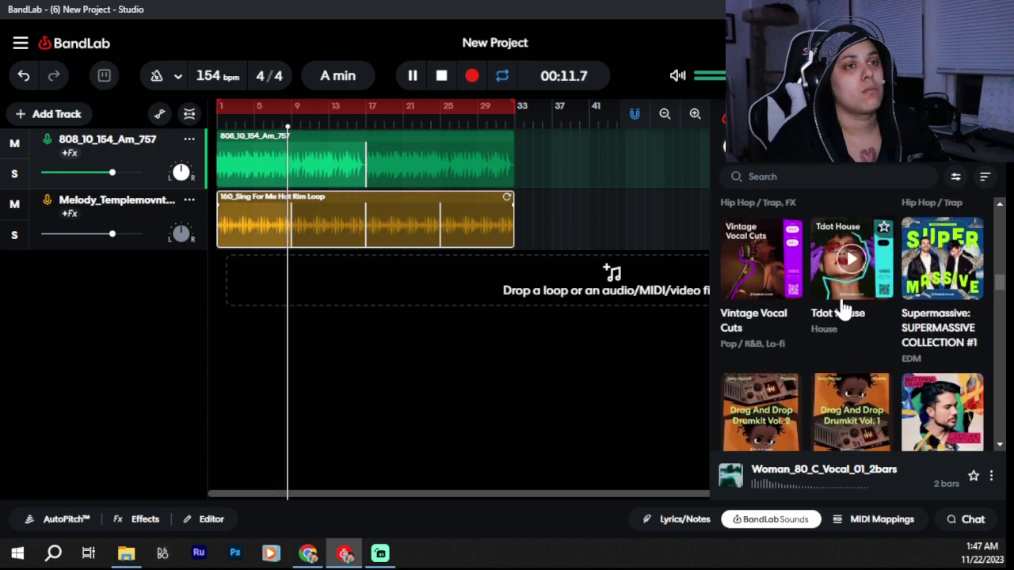
{"action": "left_click", "coordinate": [758, 261]}
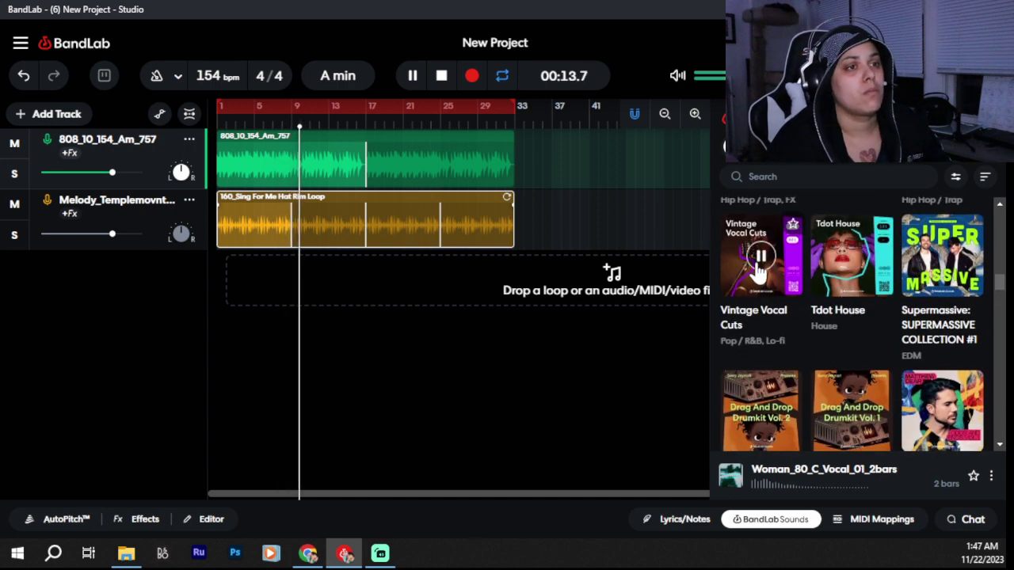
{"action": "left_click", "coordinate": [778, 294]}
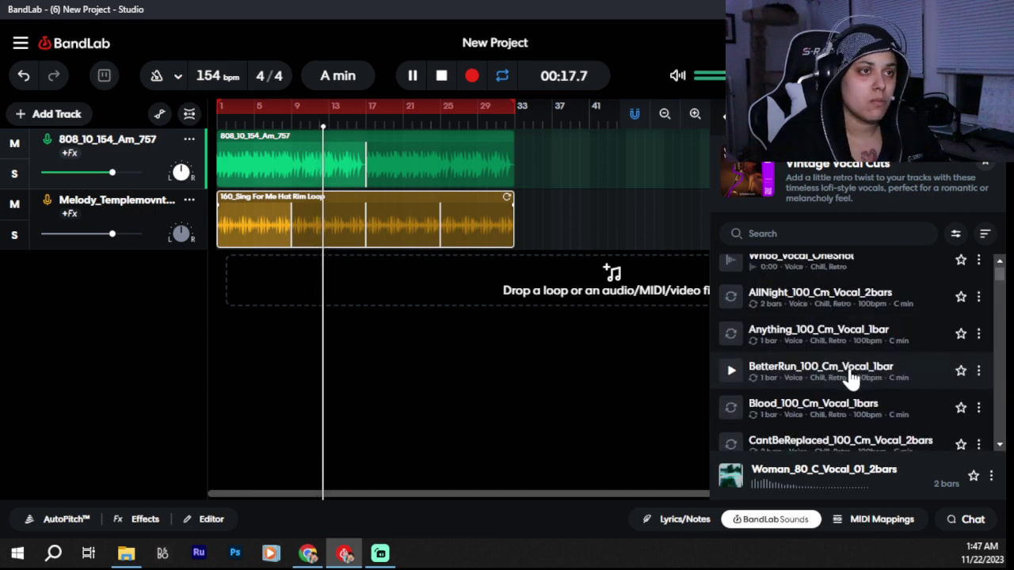
Step: Preview AllNight_100_Cm_Vocal_2bars, place it at bar 1 on a new third track, and play the project briefly
{"action": "left_click", "coordinate": [851, 301]}
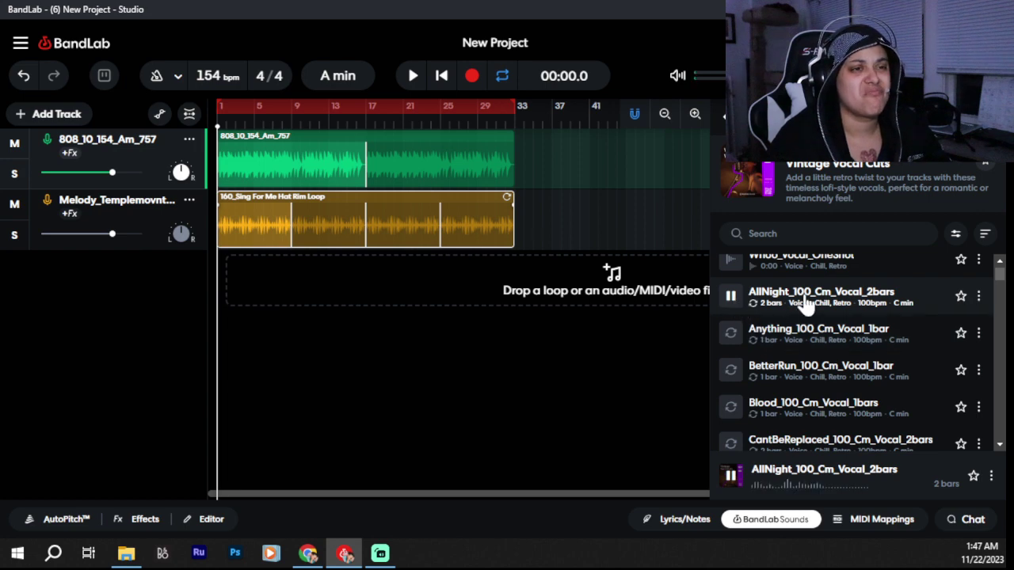
{"action": "left_click_drag", "start_coordinate": [806, 303], "coordinate": [221, 281]}
{"action": "key", "text": "space"}
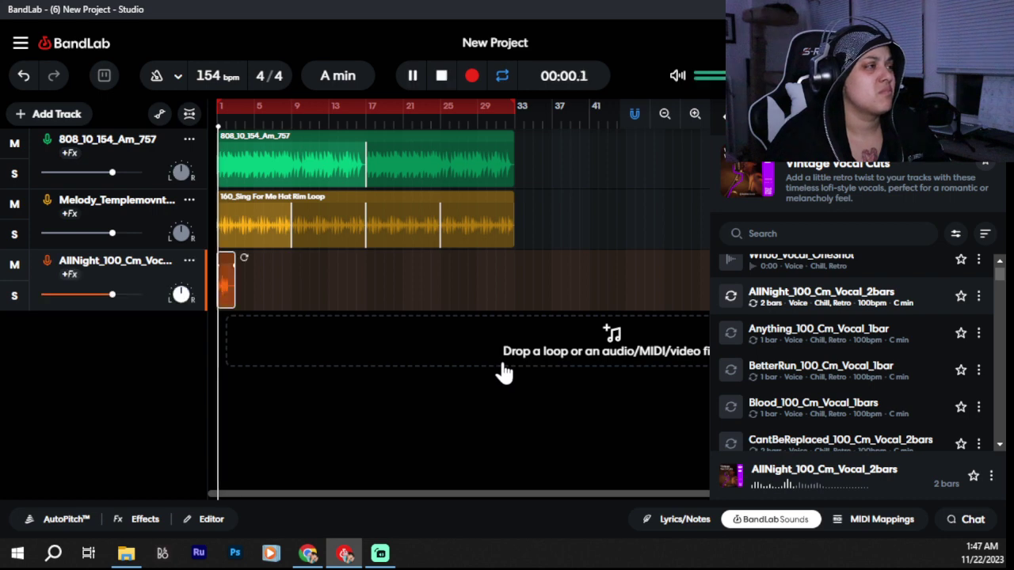
{"action": "key", "text": "space"}
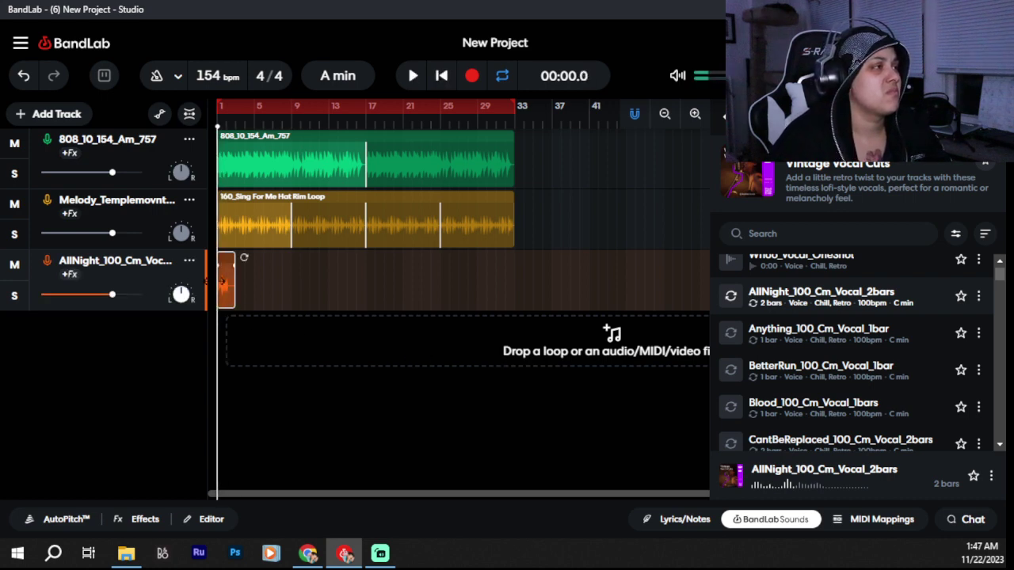
Step: Try the AllNight vocal region around bar 11 and at bar 2 of the third track with playback, and remove it
{"action": "left_click_drag", "start_coordinate": [224, 282], "coordinate": [364, 323]}
{"action": "key", "text": "space"}
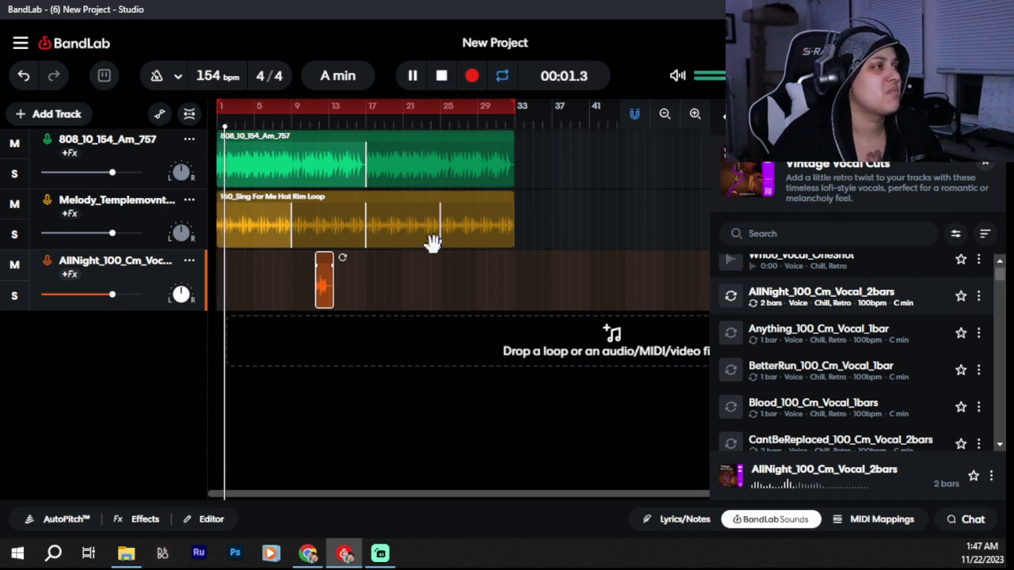
{"action": "key", "text": "space"}
{"action": "left_click", "coordinate": [225, 298]}
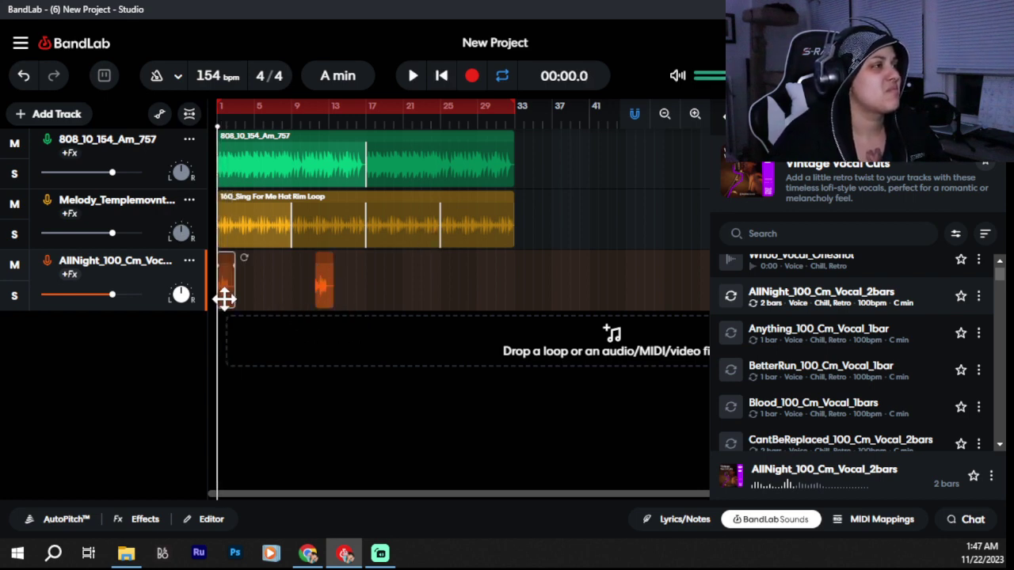
{"action": "left_click_drag", "start_coordinate": [225, 298], "coordinate": [240, 287]}
{"action": "key", "text": "space"}
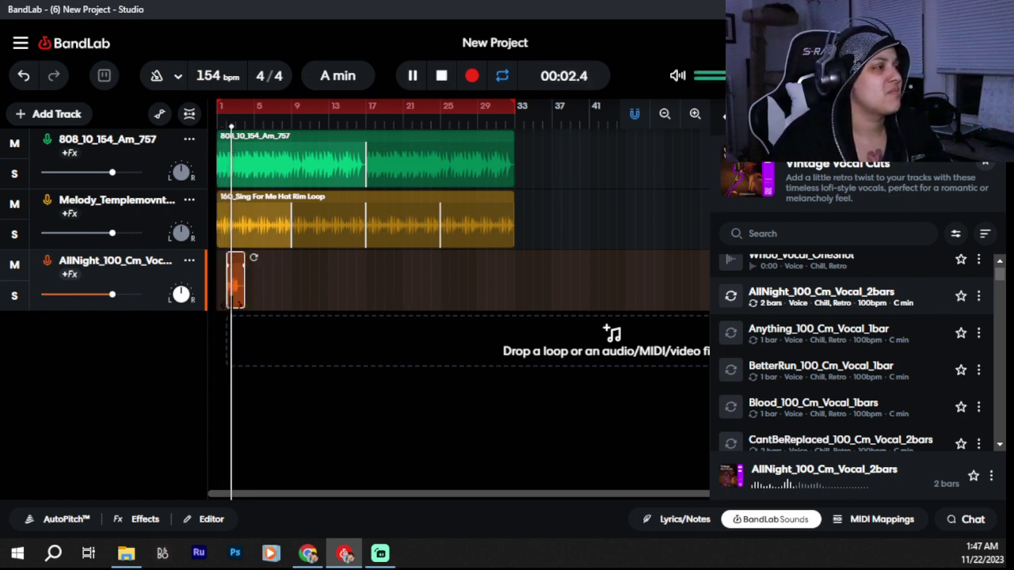
{"action": "key", "text": "space"}
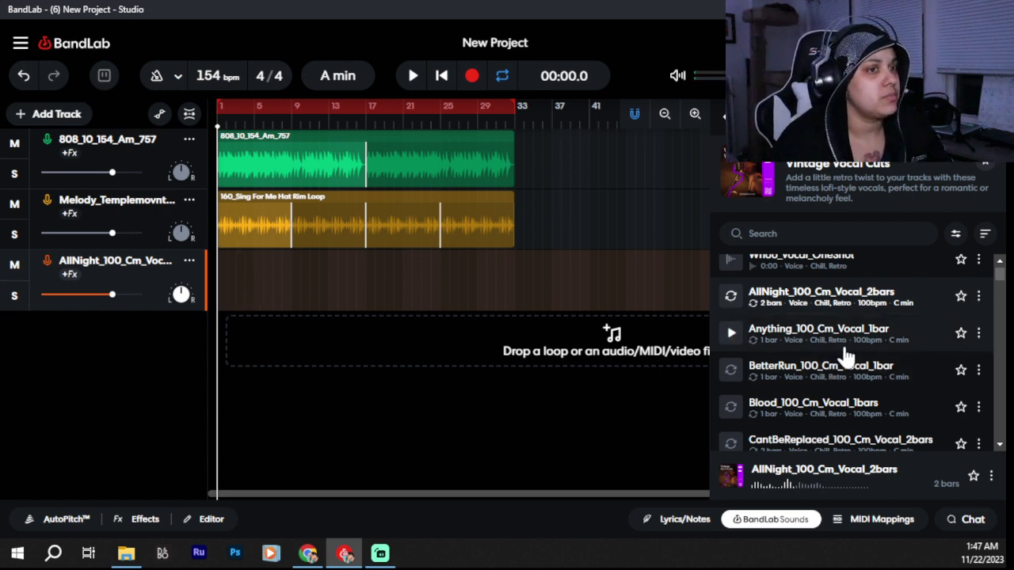
Step: Preview BetterRun_100_Cm_Vocal_1bar, Blood_100_Cm_Vocal_1bars and ComingForYou_100_Cm_Vocal_01_1bar in the Vintage Vocal Cuts pack
{"action": "left_click", "coordinate": [732, 371]}
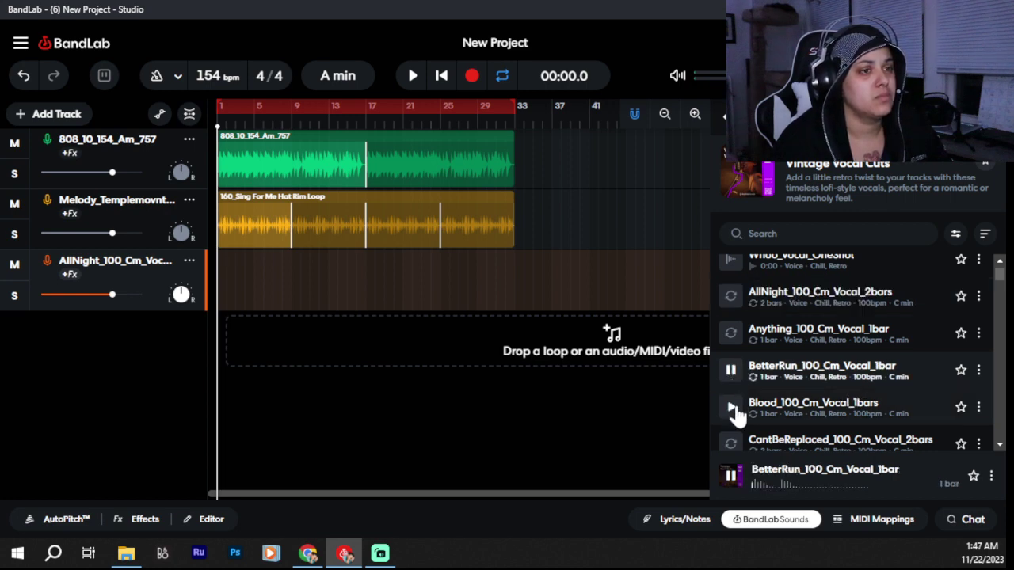
{"action": "left_click", "coordinate": [733, 408]}
{"action": "scroll", "coordinate": [827, 362], "scroll_direction": "down", "scroll_amount": 3}
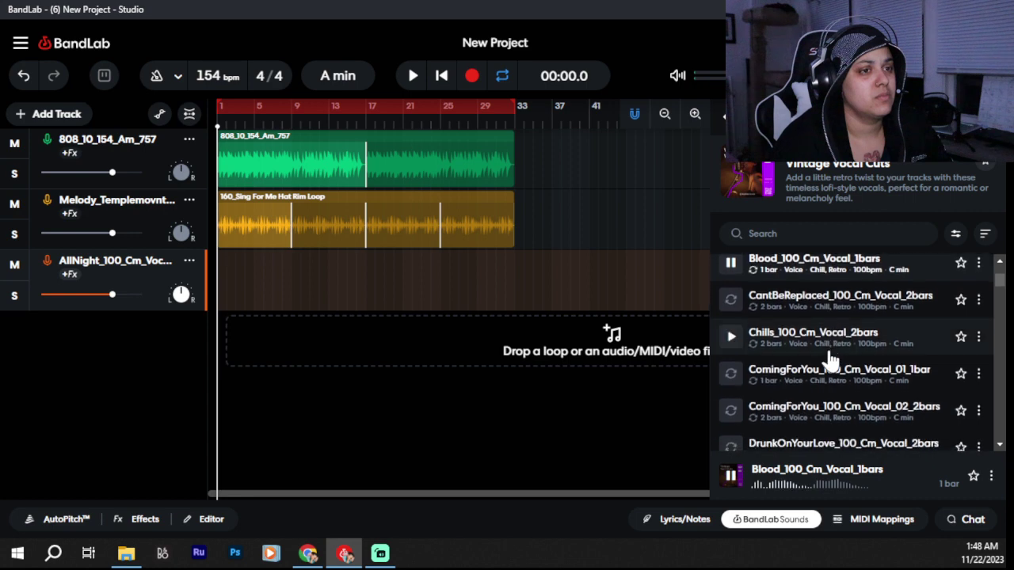
{"action": "scroll", "coordinate": [828, 360], "scroll_direction": "down", "scroll_amount": 2}
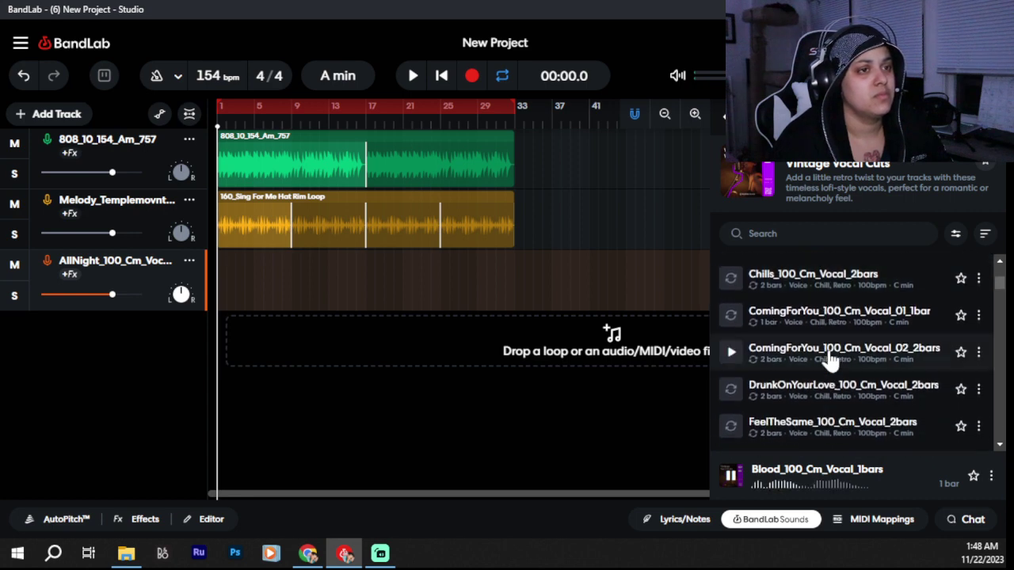
{"action": "left_click", "coordinate": [734, 317]}
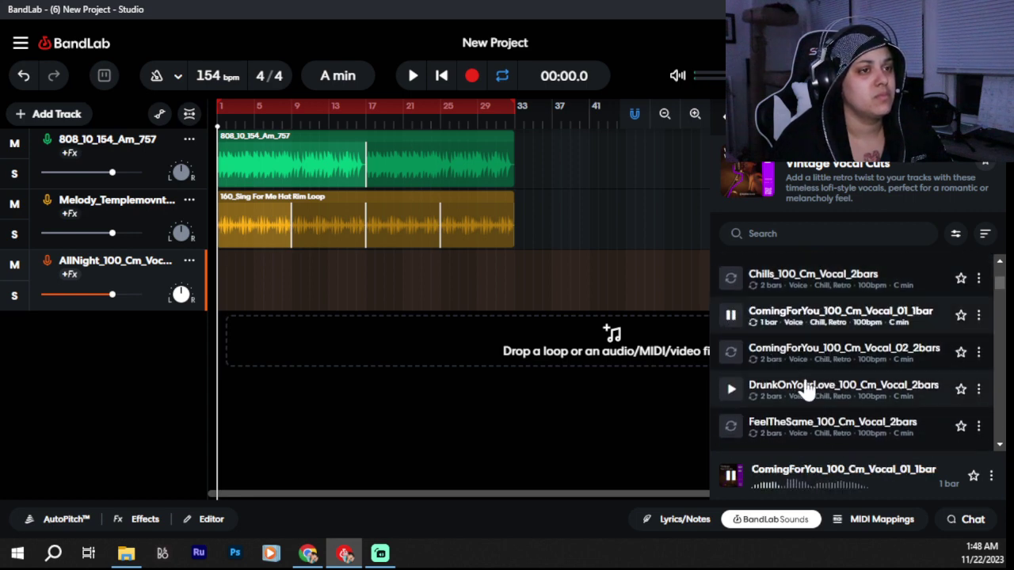
{"action": "scroll", "coordinate": [805, 387], "scroll_direction": "down", "scroll_amount": 1}
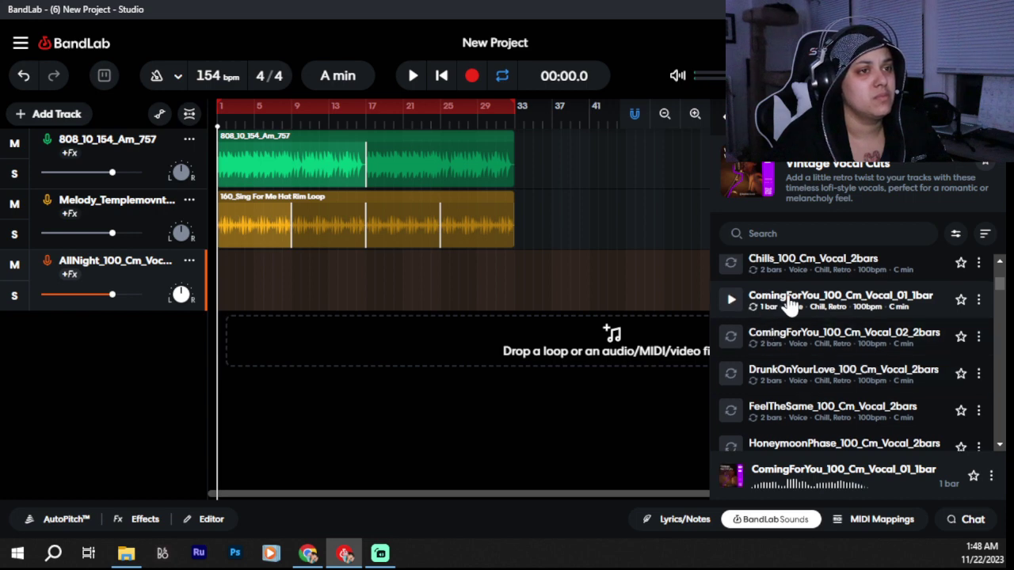
Step: Try ComingForYou_100_Cm_Vocal_01_1bar at bar 2 of the third track with playback, and delete that track
{"action": "left_click_drag", "start_coordinate": [794, 305], "coordinate": [228, 283]}
{"action": "key", "text": "space"}
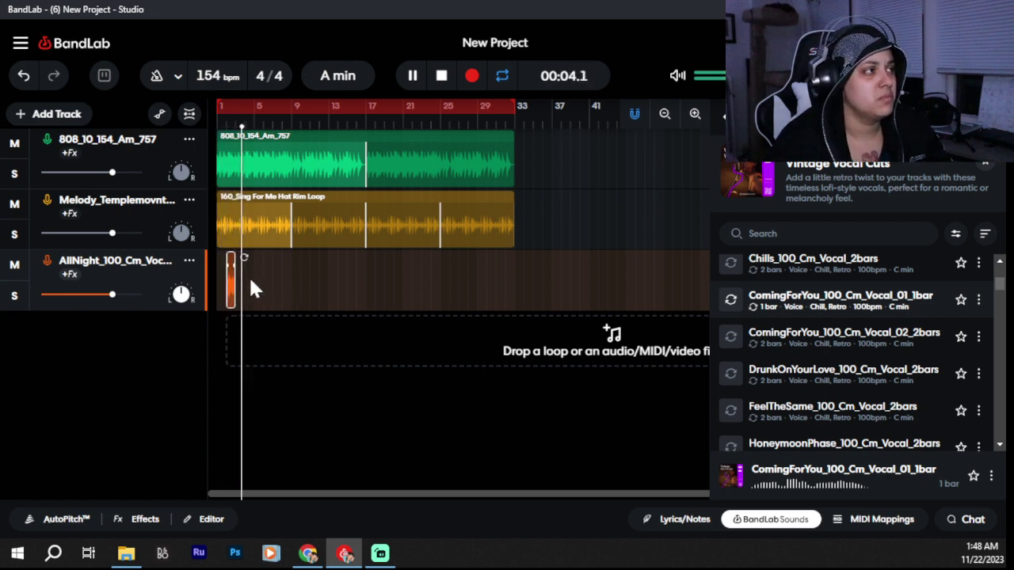
{"action": "key", "text": "space"}
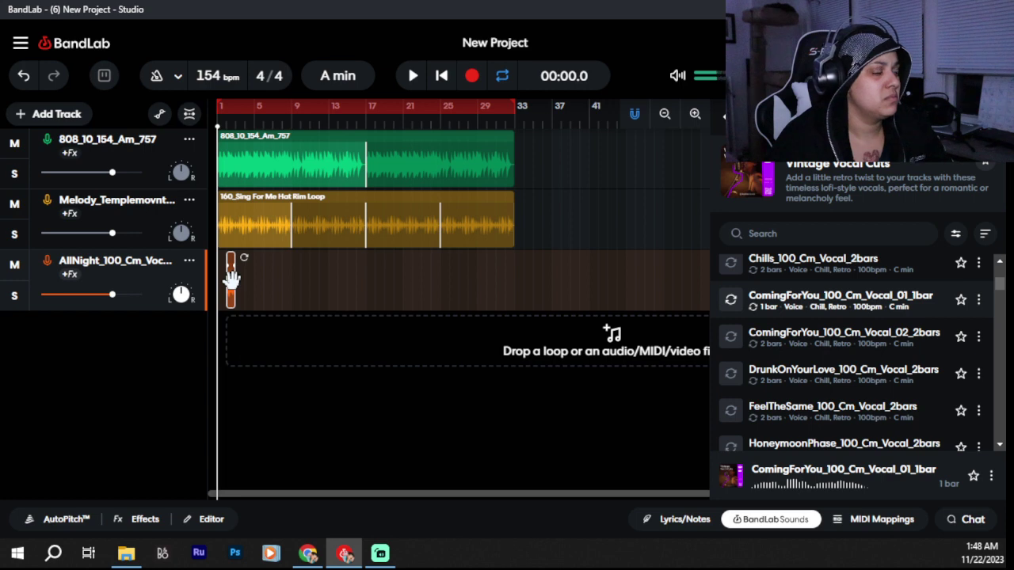
{"action": "right_click", "coordinate": [117, 265]}
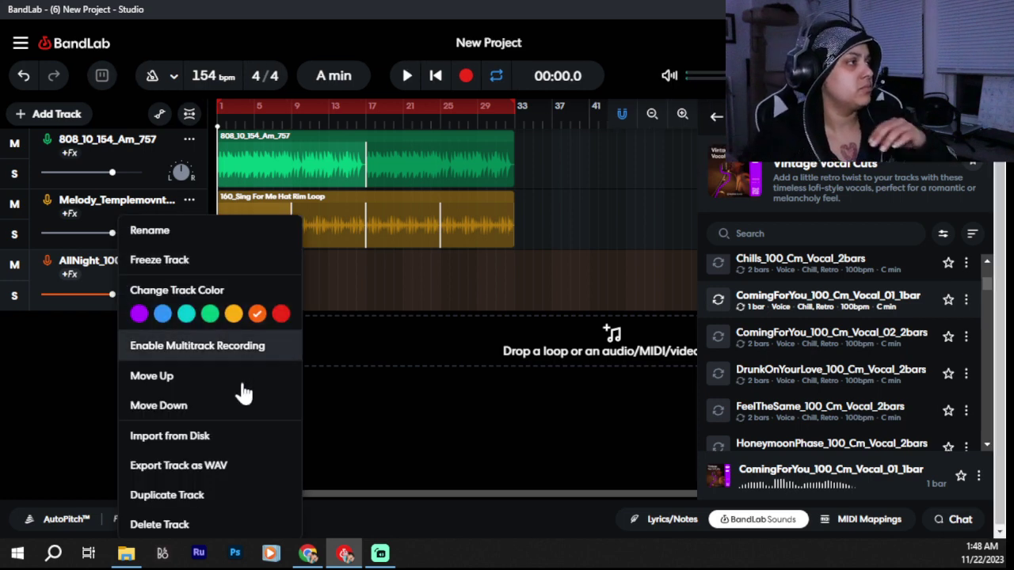
{"action": "left_click", "coordinate": [187, 524]}
Step: Look through the remaining Vintage Vocal Cuts samples, return to the sound pack list, and browse it for another suitable pack
{"action": "scroll", "coordinate": [832, 396], "scroll_direction": "down", "scroll_amount": 3}
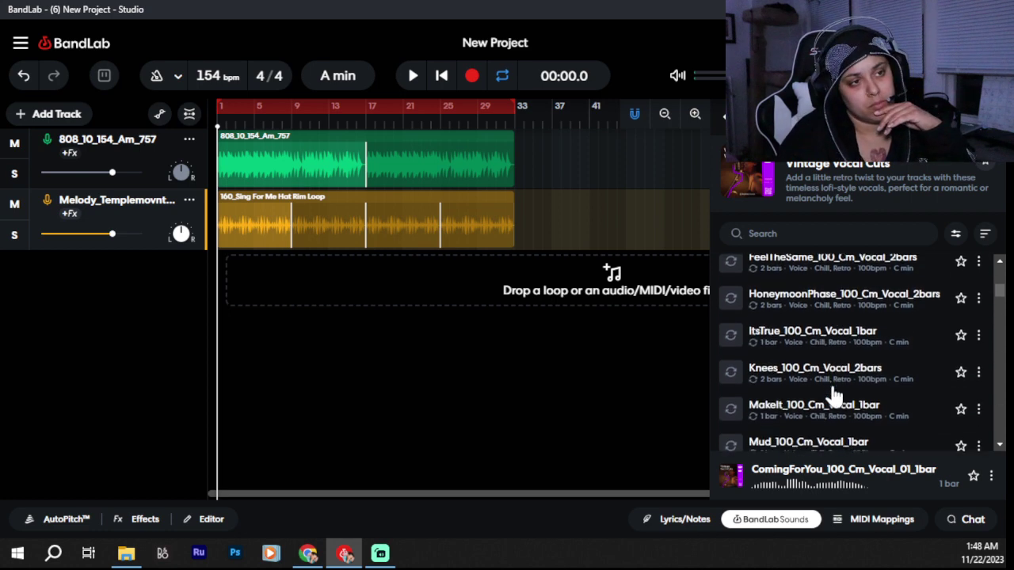
{"action": "left_click", "coordinate": [722, 131]}
{"action": "scroll", "coordinate": [875, 387], "scroll_direction": "down", "scroll_amount": 3}
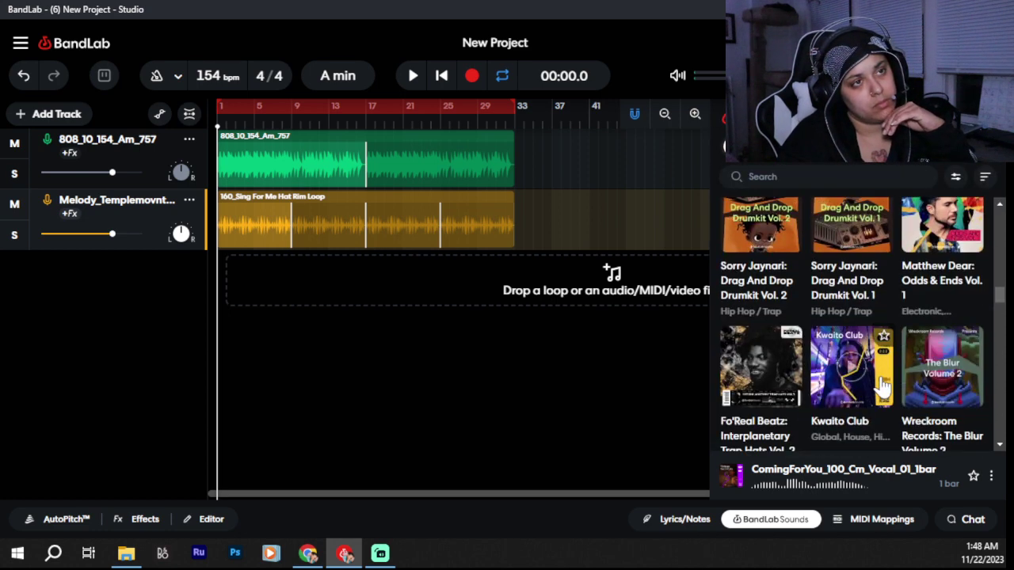
{"action": "scroll", "coordinate": [881, 387], "scroll_direction": "down", "scroll_amount": 2}
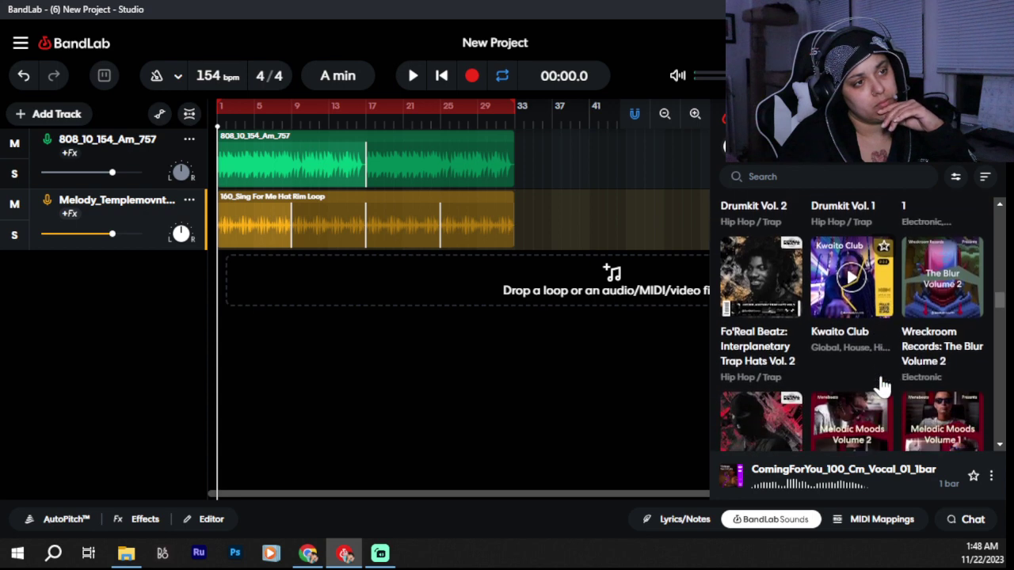
{"action": "scroll", "coordinate": [882, 387], "scroll_direction": "down", "scroll_amount": 4}
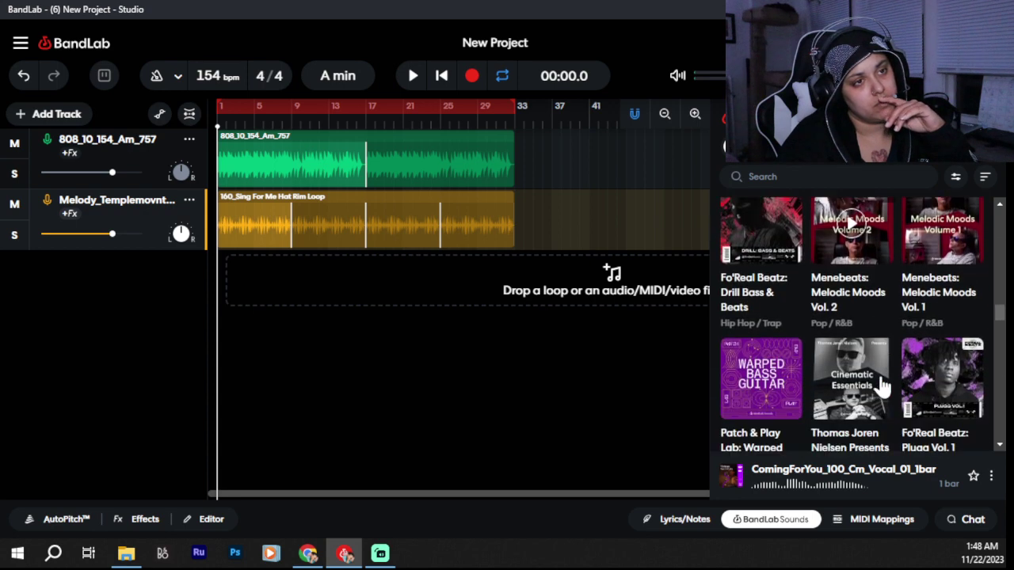
{"action": "scroll", "coordinate": [882, 387], "scroll_direction": "down", "scroll_amount": 3}
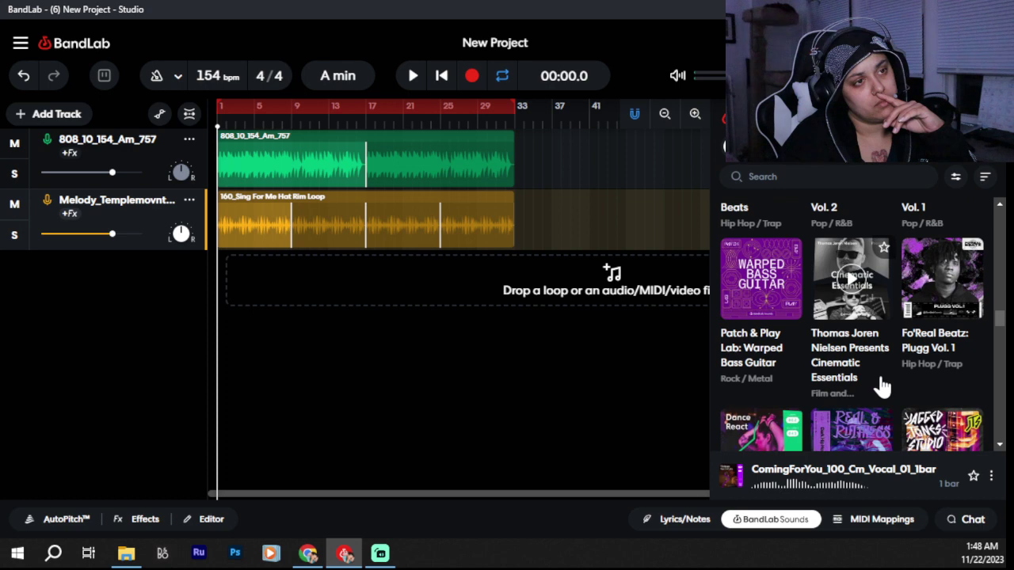
{"action": "scroll", "coordinate": [881, 386], "scroll_direction": "down", "scroll_amount": 4}
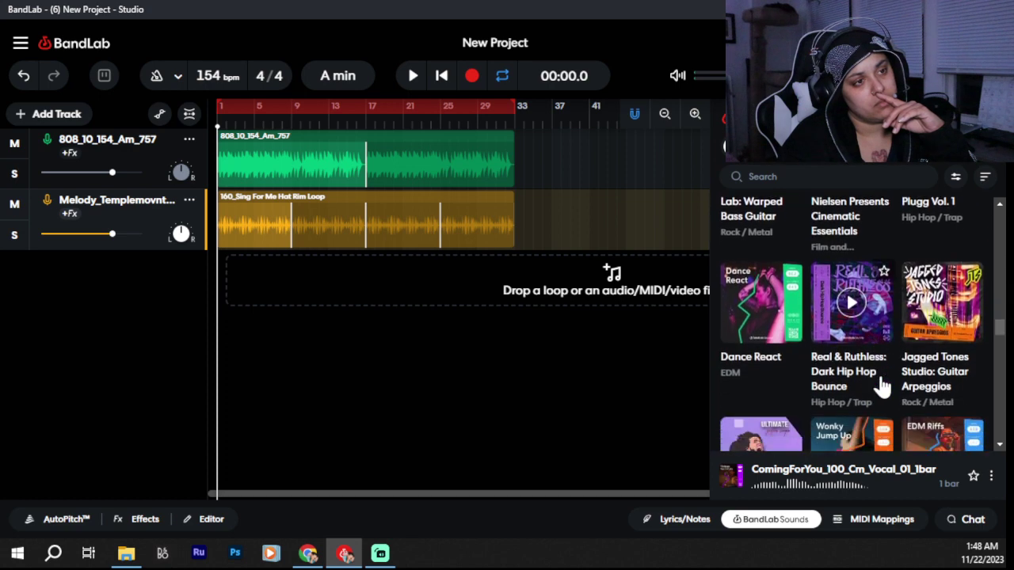
{"action": "scroll", "coordinate": [882, 387], "scroll_direction": "down", "scroll_amount": 4}
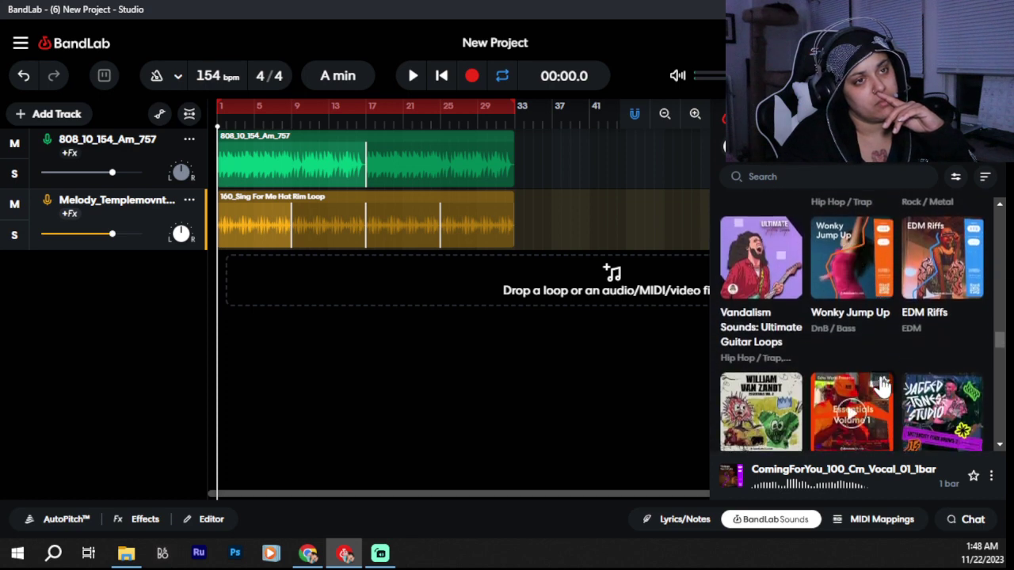
{"action": "scroll", "coordinate": [882, 384], "scroll_direction": "down", "scroll_amount": 1}
{"action": "scroll", "coordinate": [881, 385], "scroll_direction": "down", "scroll_amount": 5}
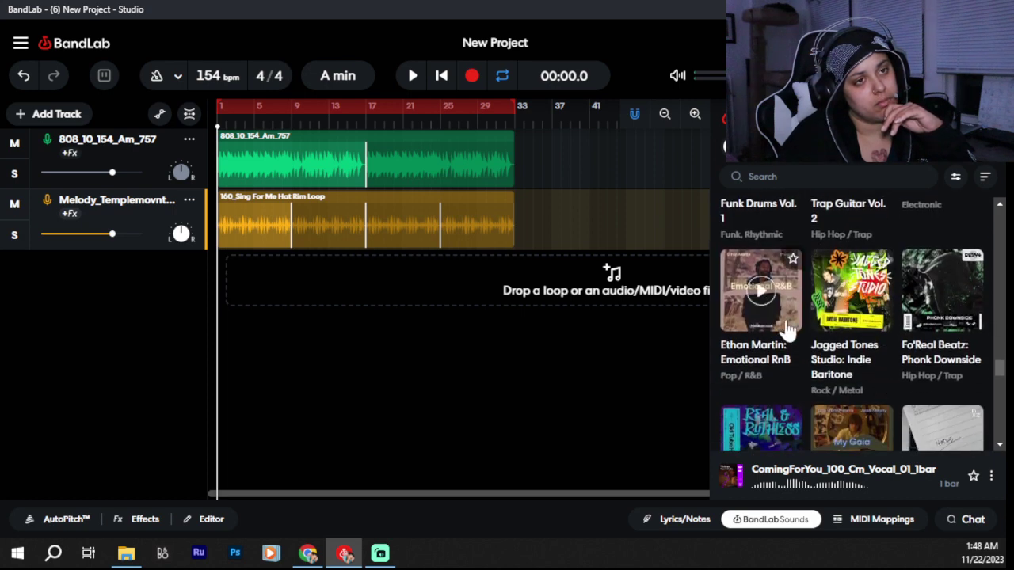
Step: Search the sound packs for R&B, preview African R&B Vocal Phrases and Chill Bedroom R&B, and browse the matching packs
{"action": "left_click", "coordinate": [760, 177]}
{"action": "type", "text": "R"}
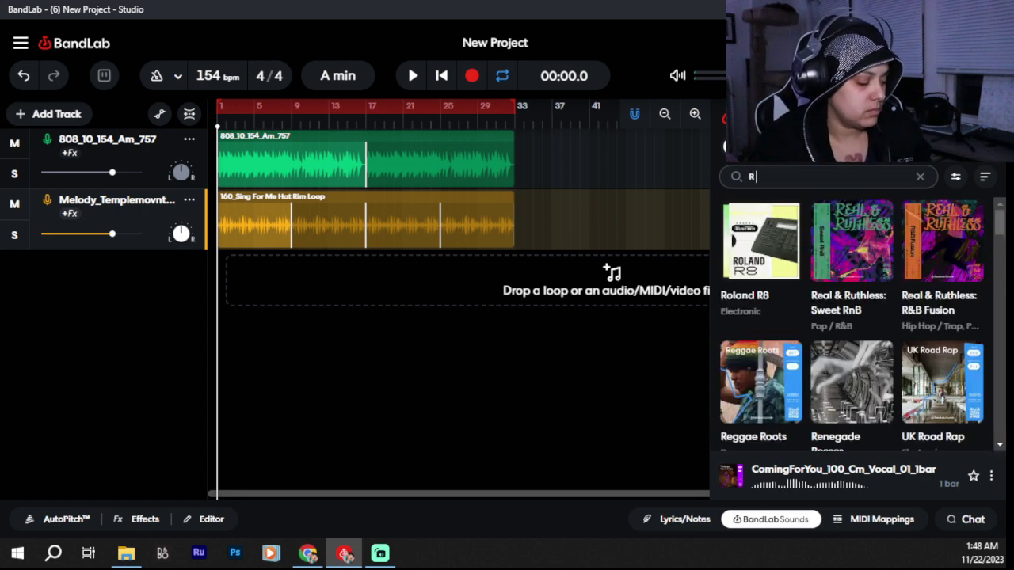
{"action": "type", "text": "&B"}
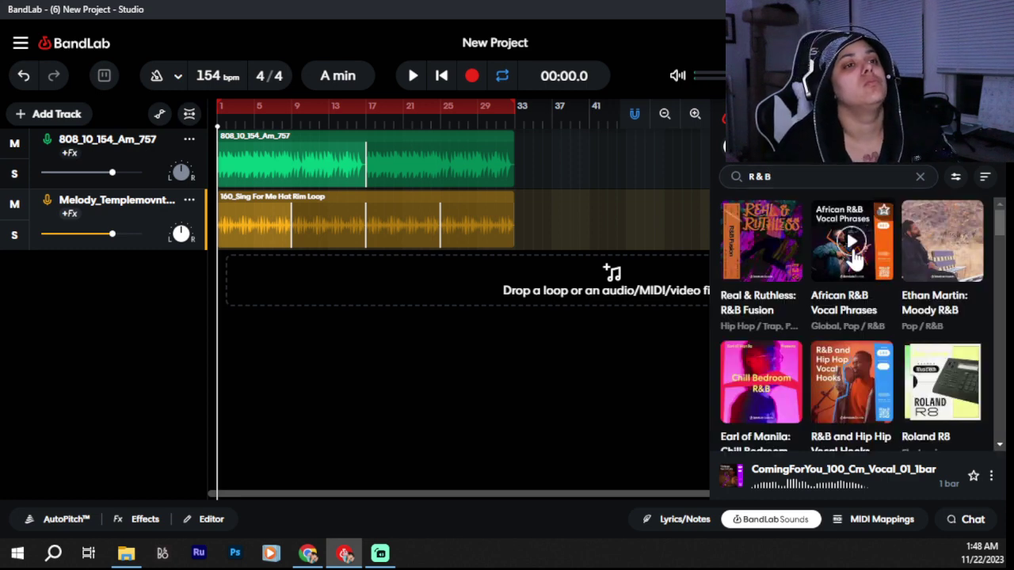
{"action": "left_click", "coordinate": [852, 241]}
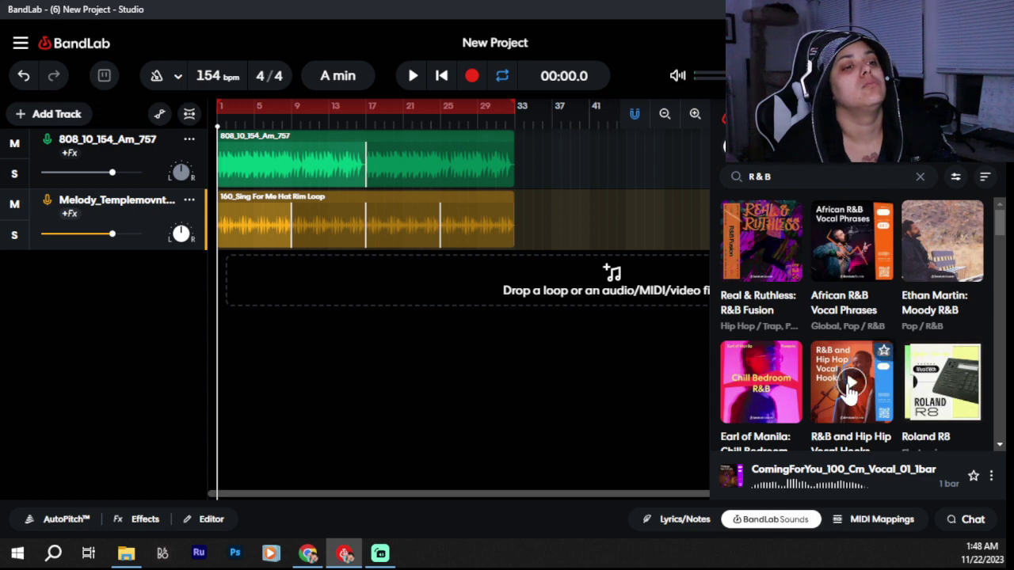
{"action": "scroll", "coordinate": [784, 388], "scroll_direction": "down", "scroll_amount": 2}
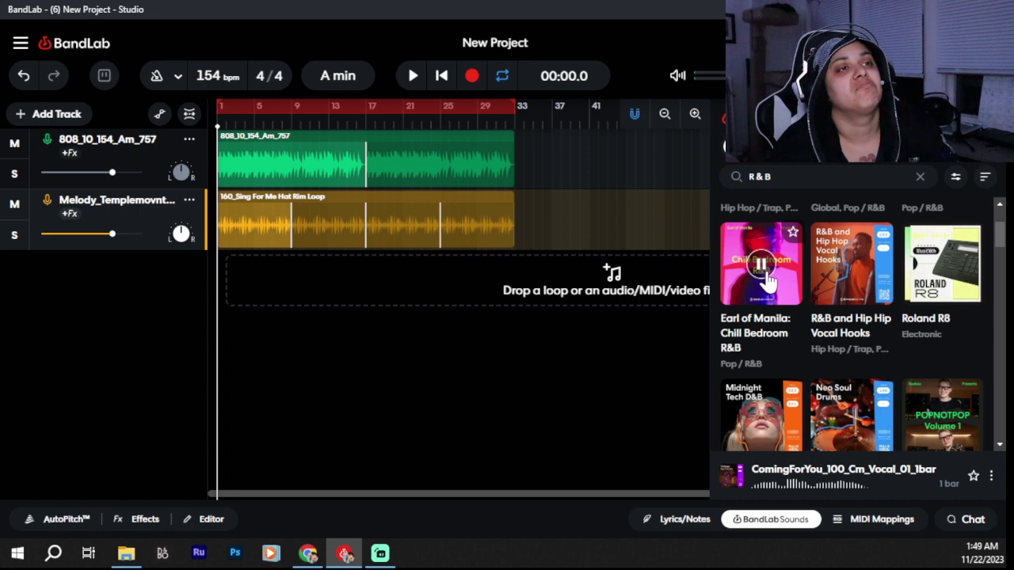
{"action": "scroll", "coordinate": [894, 294], "scroll_direction": "down", "scroll_amount": 5}
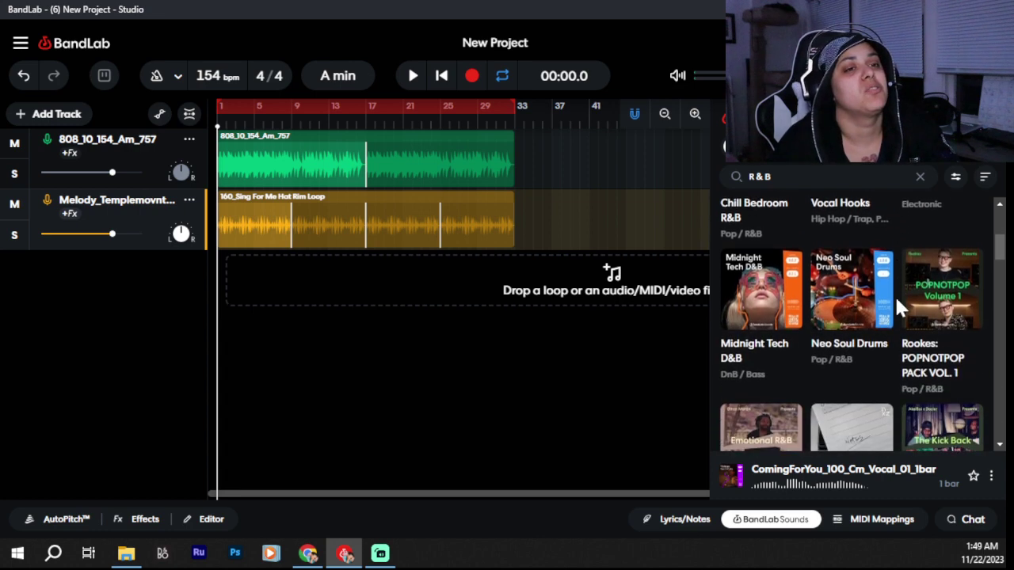
Step: Browse the R&B sound packs and preview Scandi Pop Room, Roots & Dub and Modern Soul Pack
{"action": "scroll", "coordinate": [894, 295], "scroll_direction": "down", "scroll_amount": 1}
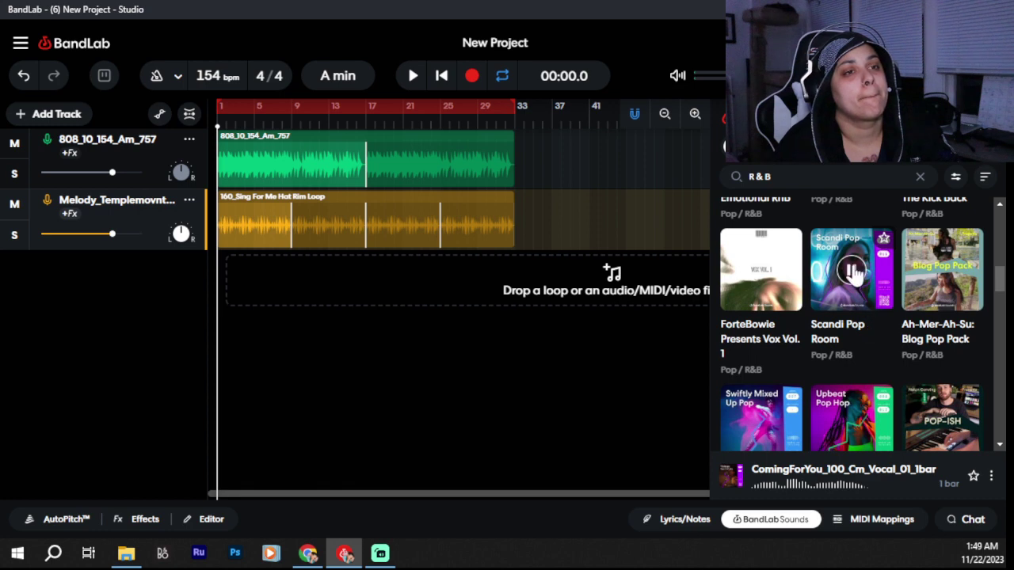
{"action": "scroll", "coordinate": [906, 372], "scroll_direction": "down", "scroll_amount": 10}
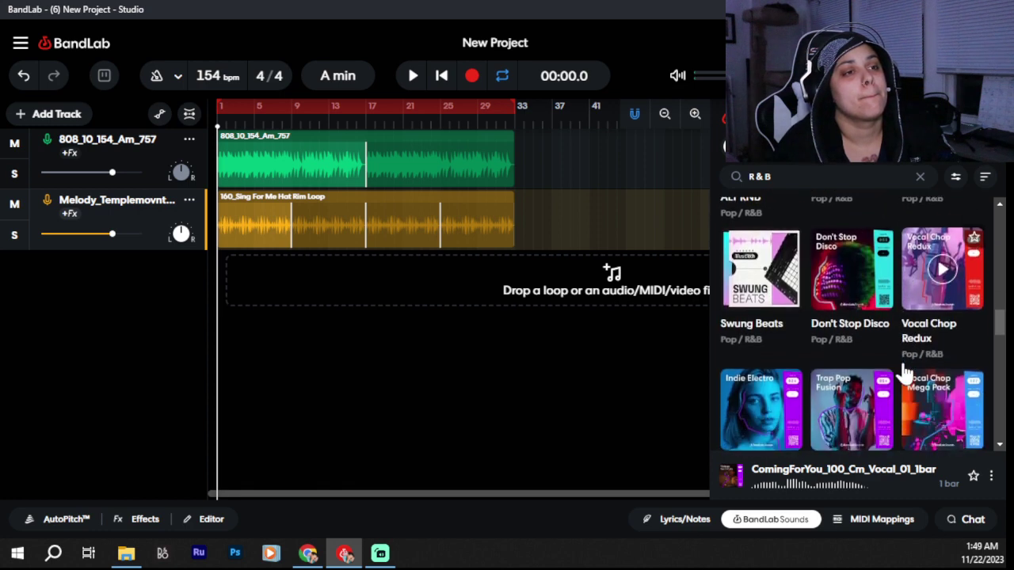
{"action": "scroll", "coordinate": [905, 372], "scroll_direction": "down", "scroll_amount": 3}
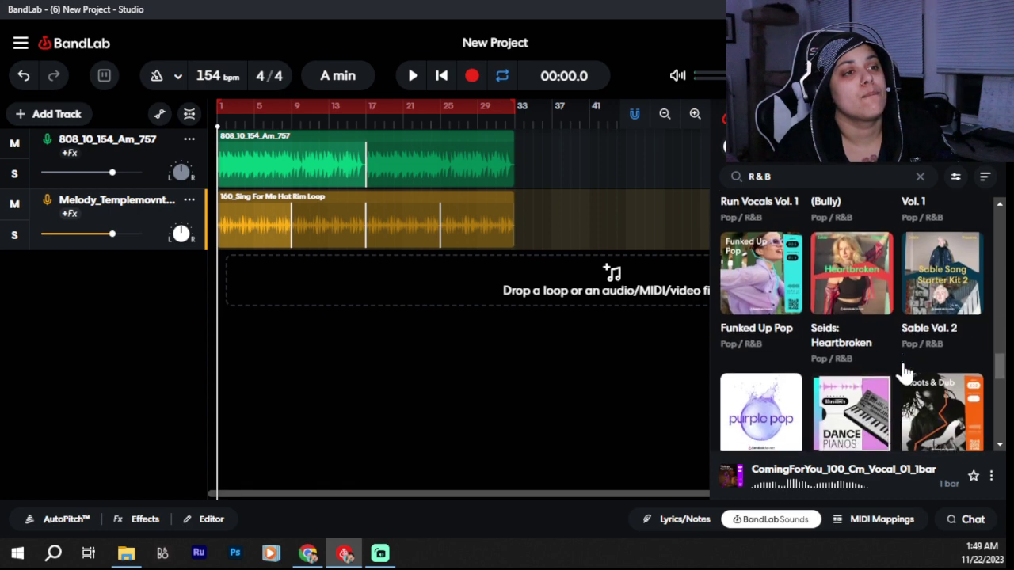
{"action": "scroll", "coordinate": [905, 372], "scroll_direction": "down", "scroll_amount": 1}
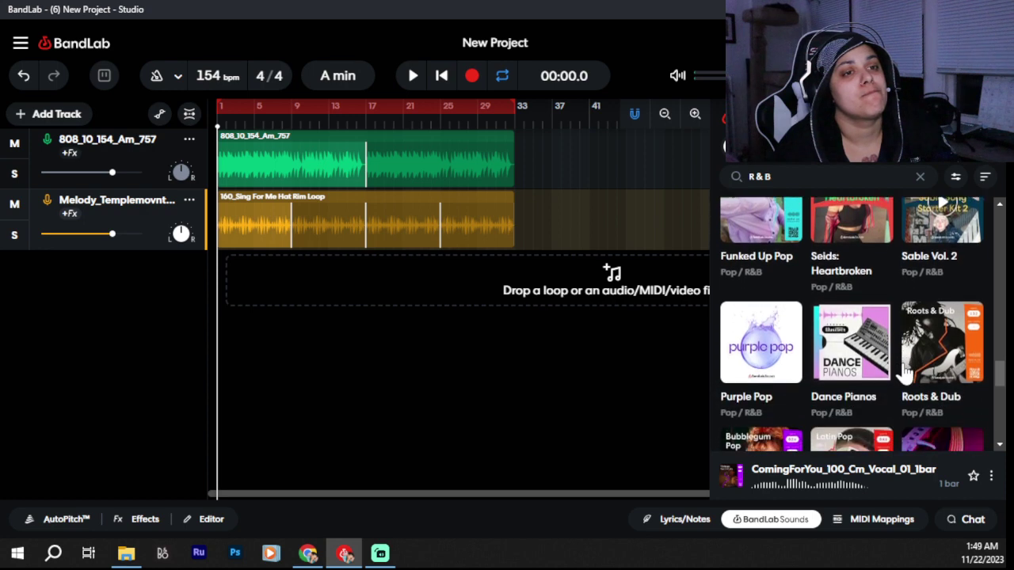
{"action": "mouse_move", "coordinate": [944, 363]}
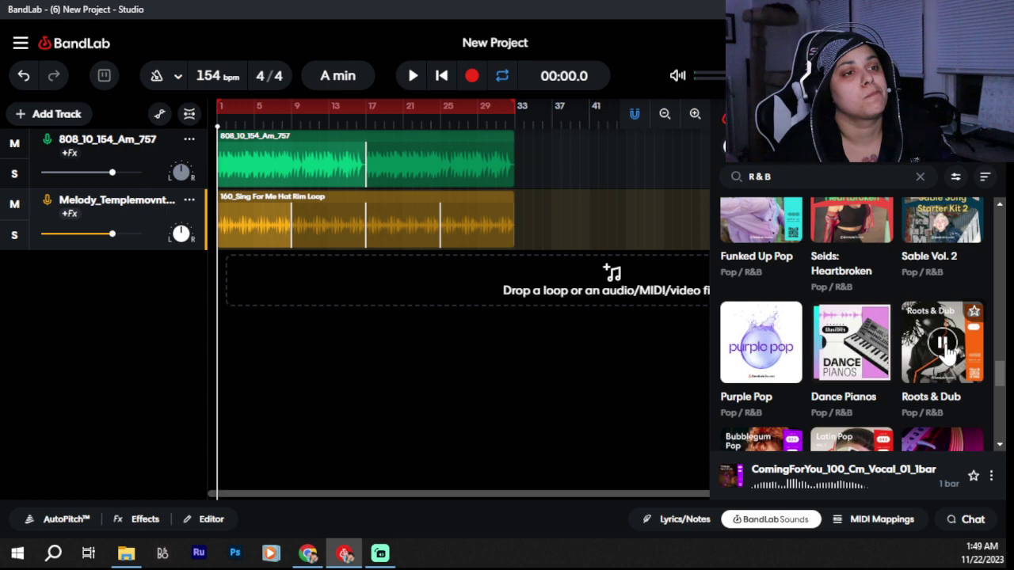
{"action": "scroll", "coordinate": [823, 388], "scroll_direction": "down", "scroll_amount": 5}
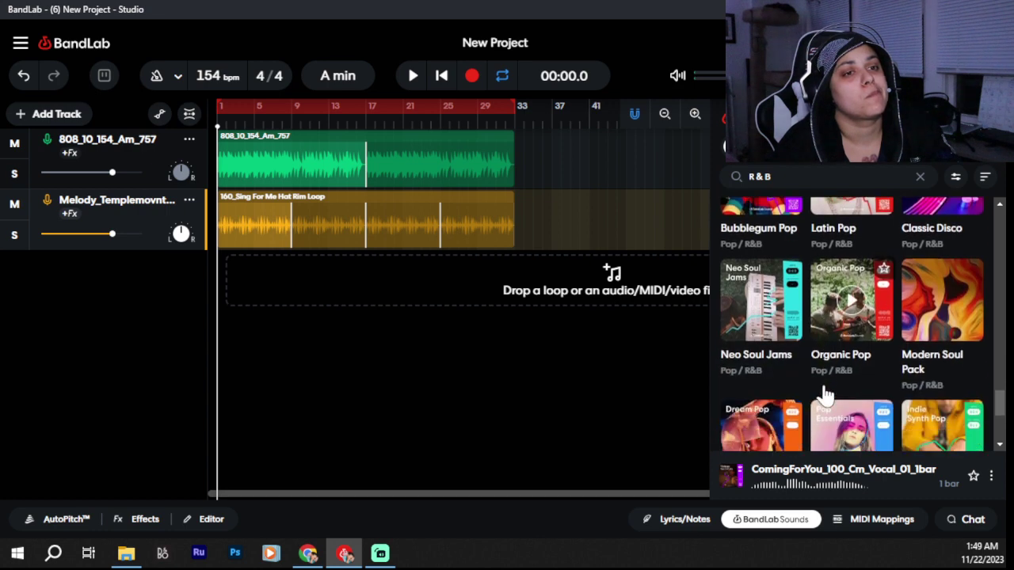
{"action": "mouse_move", "coordinate": [967, 295]}
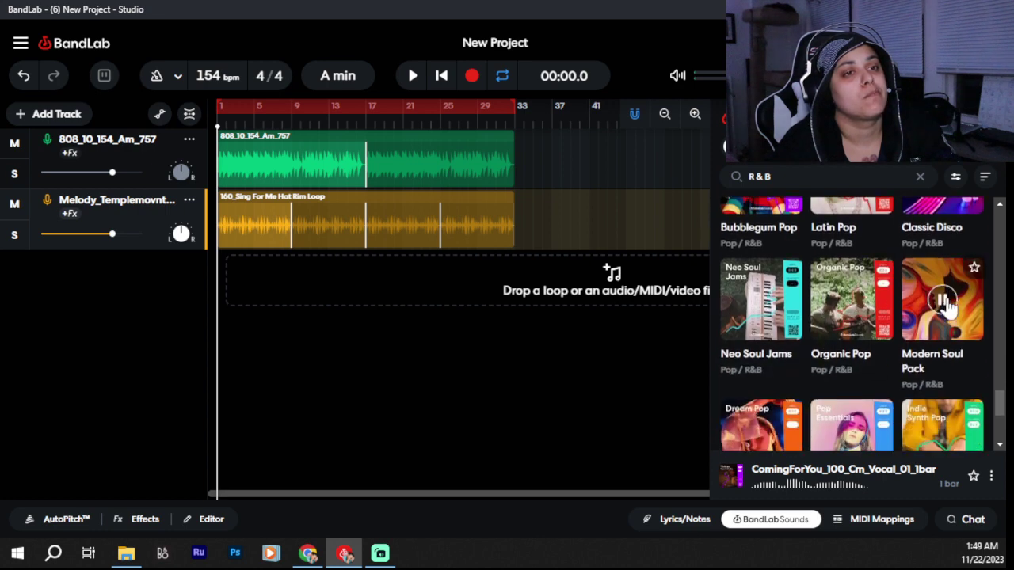
{"action": "scroll", "coordinate": [947, 332], "scroll_direction": "down", "scroll_amount": 1}
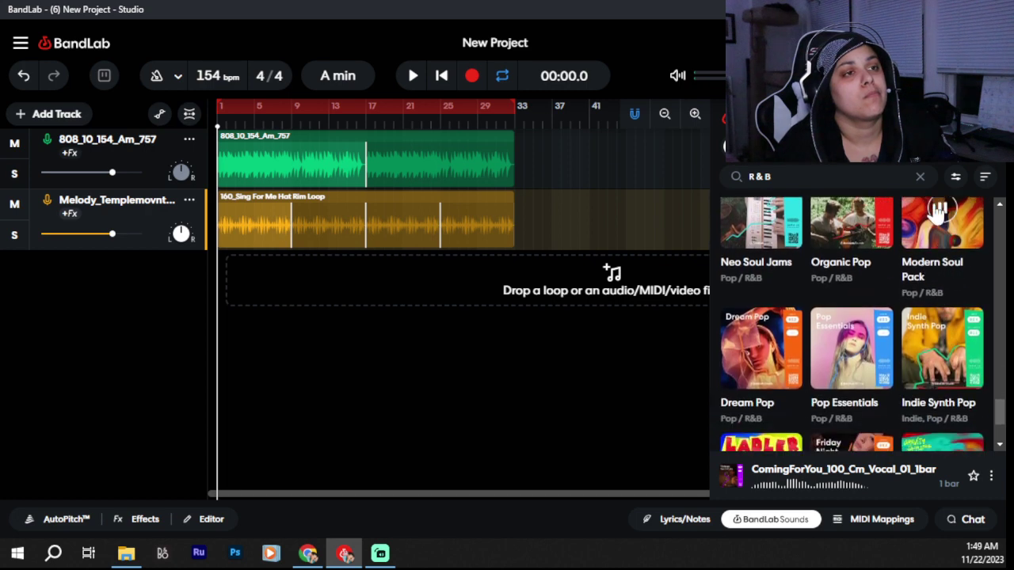
{"action": "scroll", "coordinate": [903, 336], "scroll_direction": "down", "scroll_amount": 3}
{"action": "scroll", "coordinate": [903, 337], "scroll_direction": "down", "scroll_amount": 2}
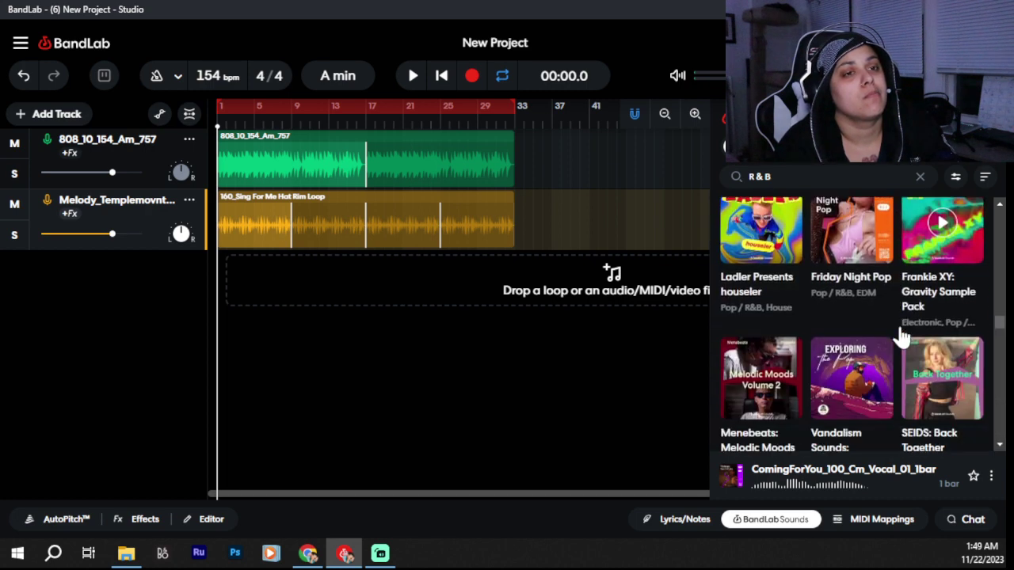
Step: Look through the remaining R&B sound packs from Rhythm 'n' Bap onward and preview Nefertiti Gold
{"action": "scroll", "coordinate": [903, 336], "scroll_direction": "down", "scroll_amount": 2}
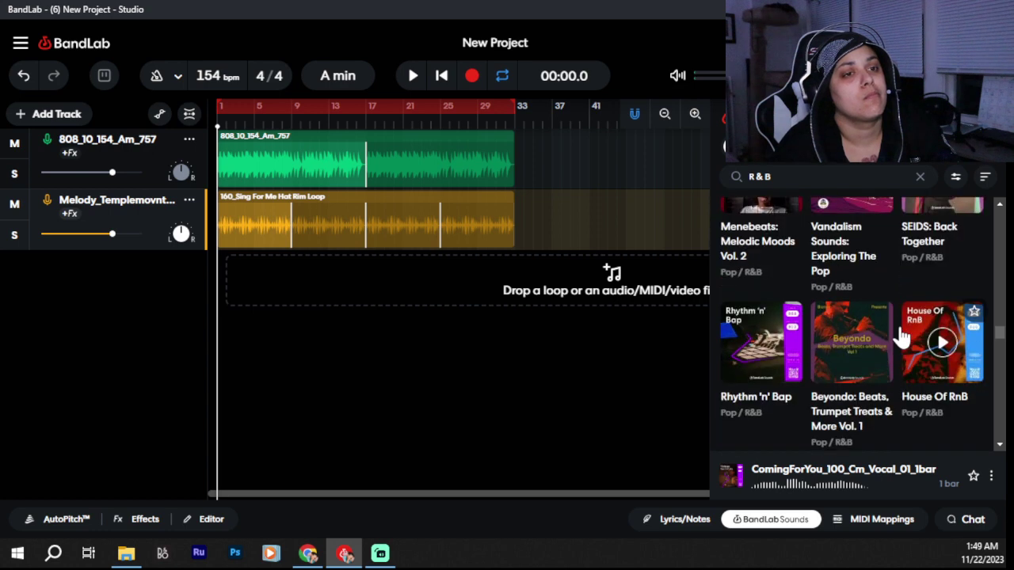
{"action": "scroll", "coordinate": [903, 337], "scroll_direction": "down", "scroll_amount": 3}
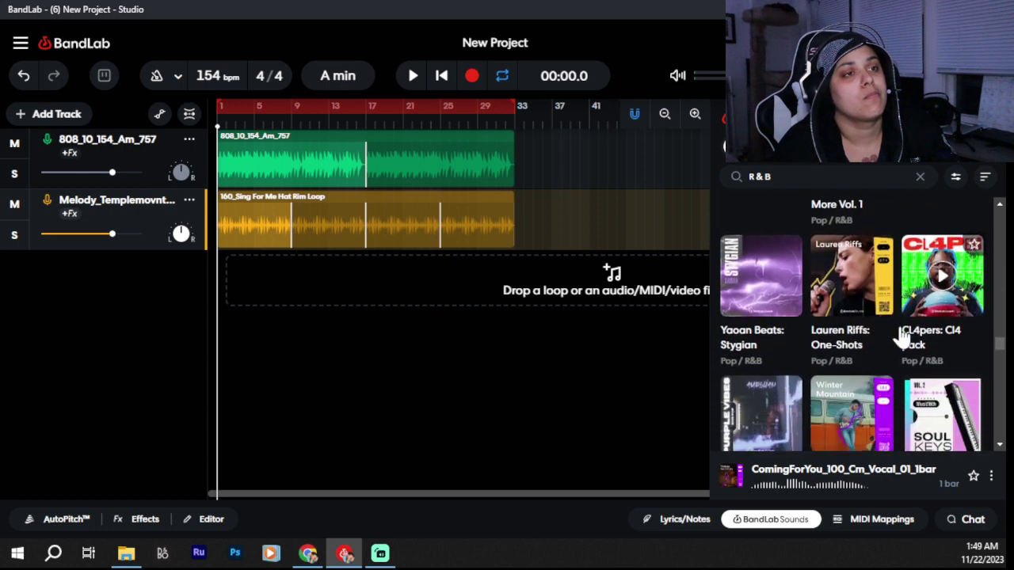
{"action": "scroll", "coordinate": [871, 341], "scroll_direction": "down", "scroll_amount": 5}
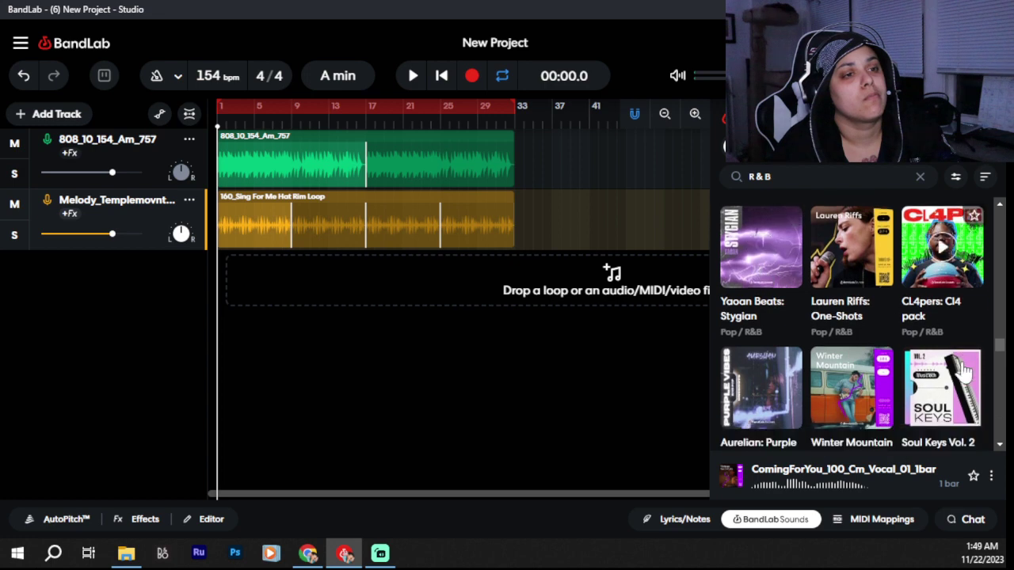
{"action": "scroll", "coordinate": [964, 373], "scroll_direction": "down", "scroll_amount": 1}
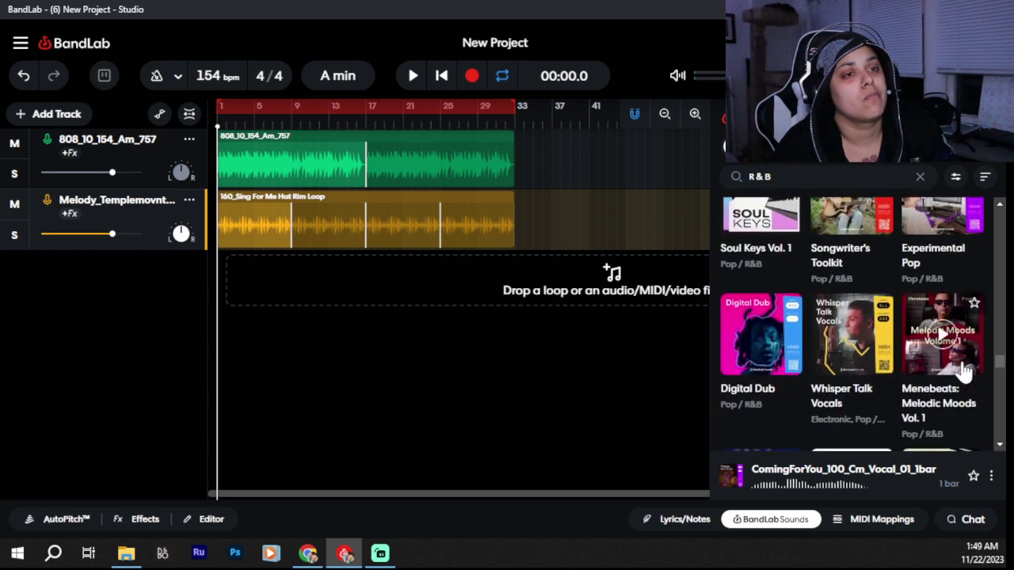
{"action": "scroll", "coordinate": [965, 374], "scroll_direction": "down", "scroll_amount": 6}
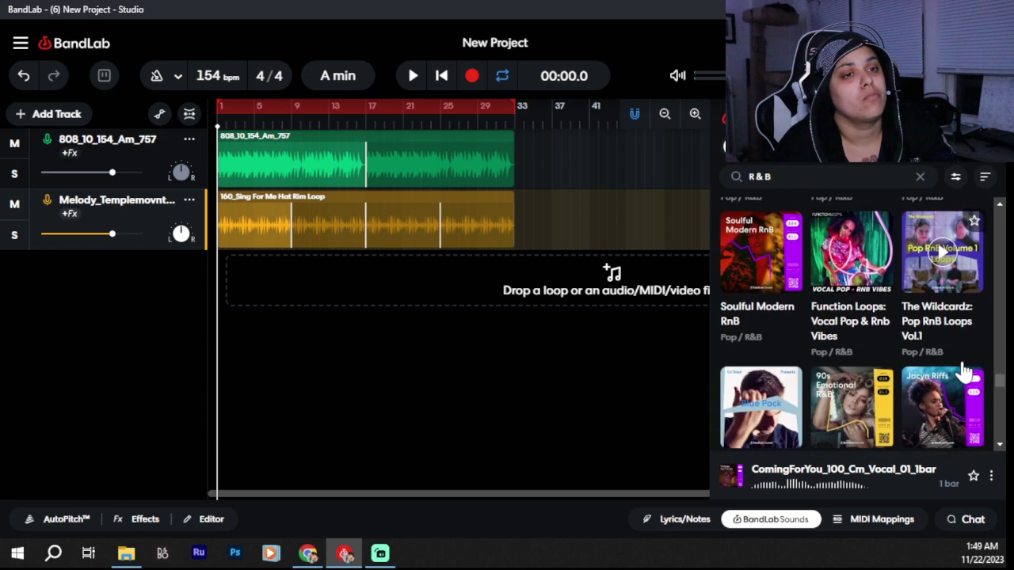
{"action": "scroll", "coordinate": [964, 374], "scroll_direction": "down", "scroll_amount": 6}
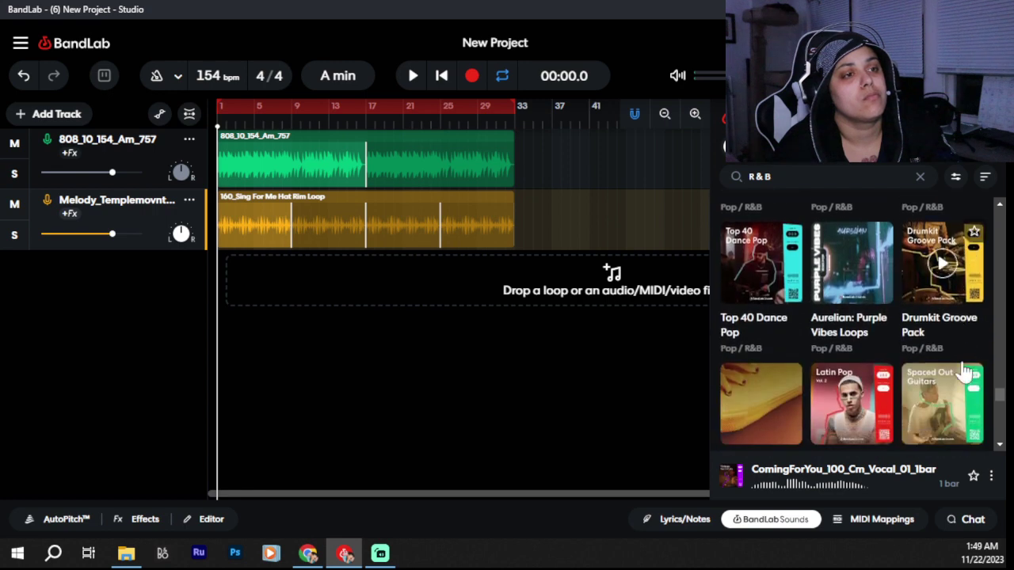
{"action": "scroll", "coordinate": [965, 372], "scroll_direction": "down", "scroll_amount": 5}
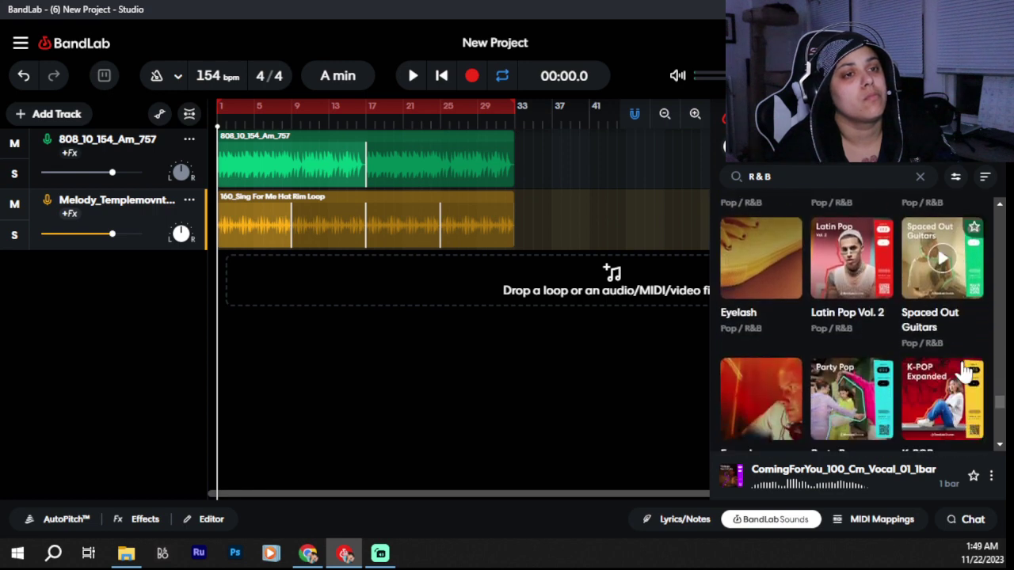
{"action": "scroll", "coordinate": [858, 349], "scroll_direction": "down", "scroll_amount": 5}
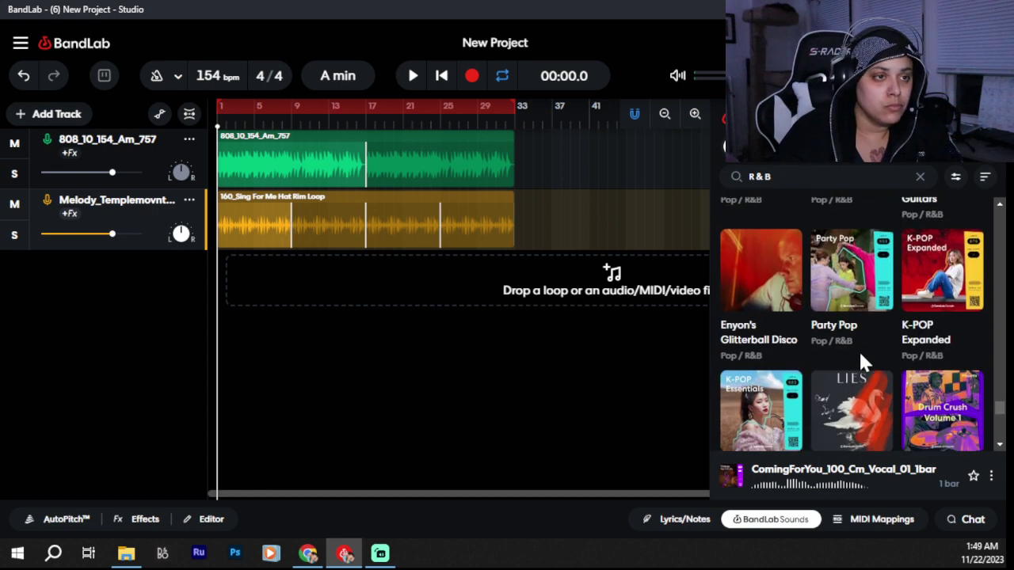
{"action": "scroll", "coordinate": [860, 357], "scroll_direction": "down", "scroll_amount": 2}
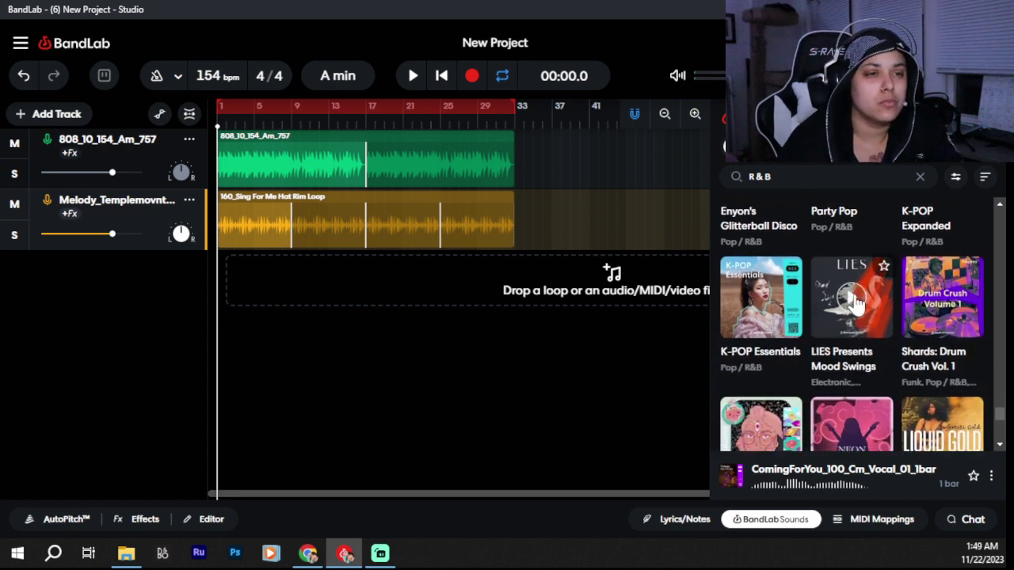
{"action": "scroll", "coordinate": [854, 305], "scroll_direction": "down", "scroll_amount": 3}
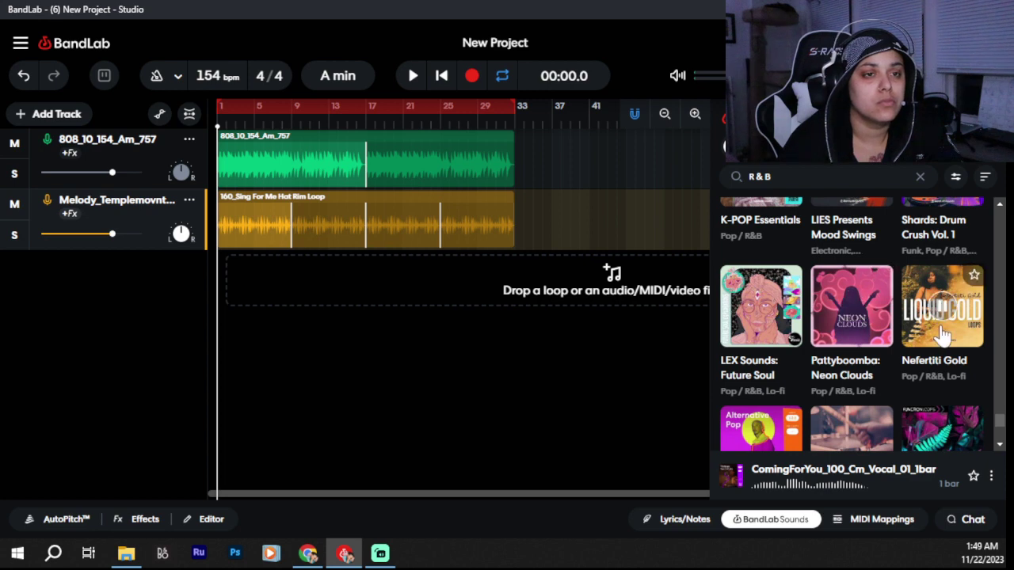
{"action": "scroll", "coordinate": [942, 339], "scroll_direction": "down", "scroll_amount": 2}
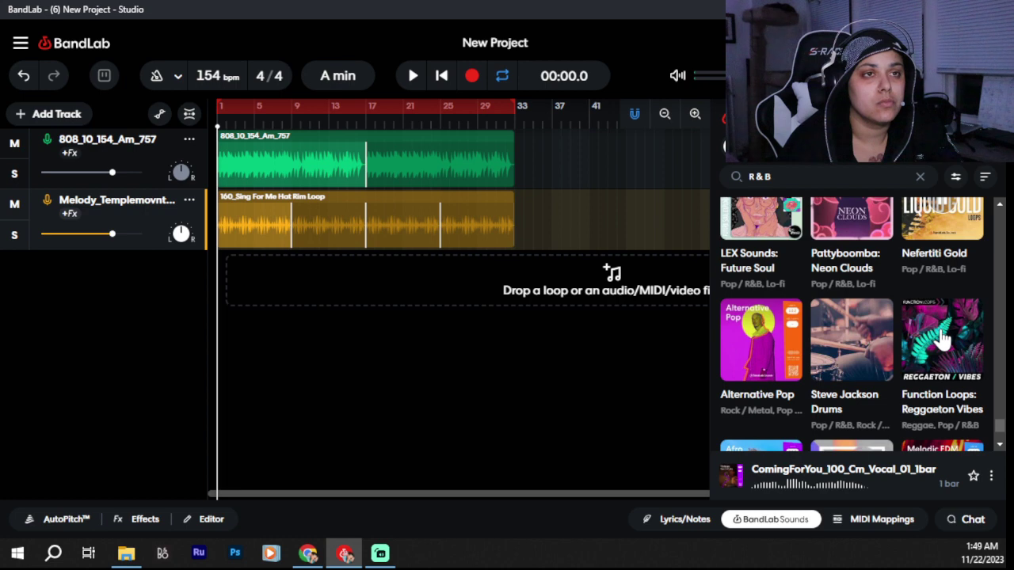
Step: Search the sound packs for VOICE and preview Rapster Vocals Vol. 1 One-Shots, Whisper Talk Vocals and Moody Pack
{"action": "scroll", "coordinate": [942, 339], "scroll_direction": "up", "scroll_amount": 1}
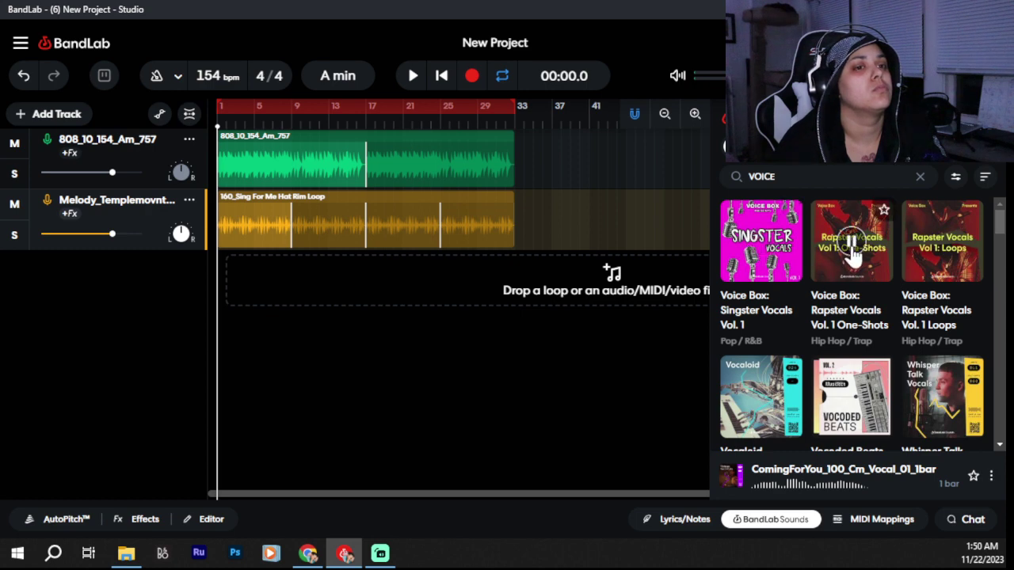
{"action": "scroll", "coordinate": [898, 328], "scroll_direction": "down", "scroll_amount": 3}
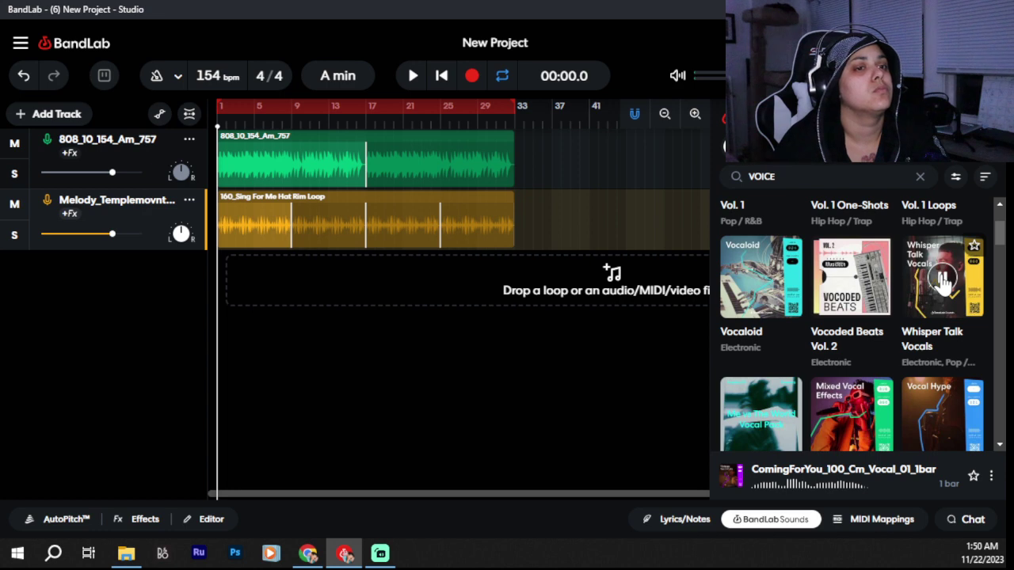
{"action": "scroll", "coordinate": [854, 358], "scroll_direction": "down", "scroll_amount": 5}
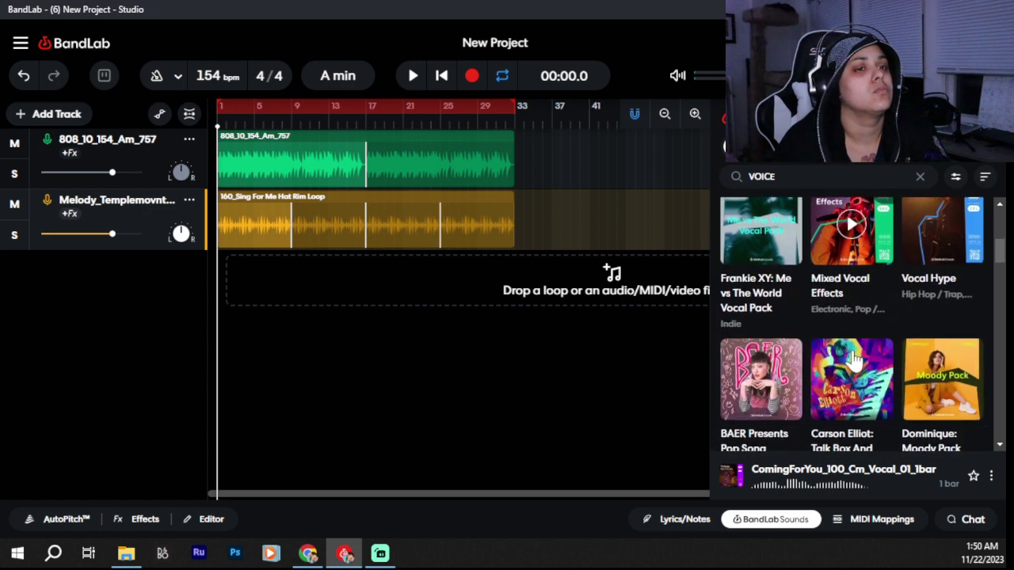
{"action": "scroll", "coordinate": [853, 365], "scroll_direction": "down", "scroll_amount": 3}
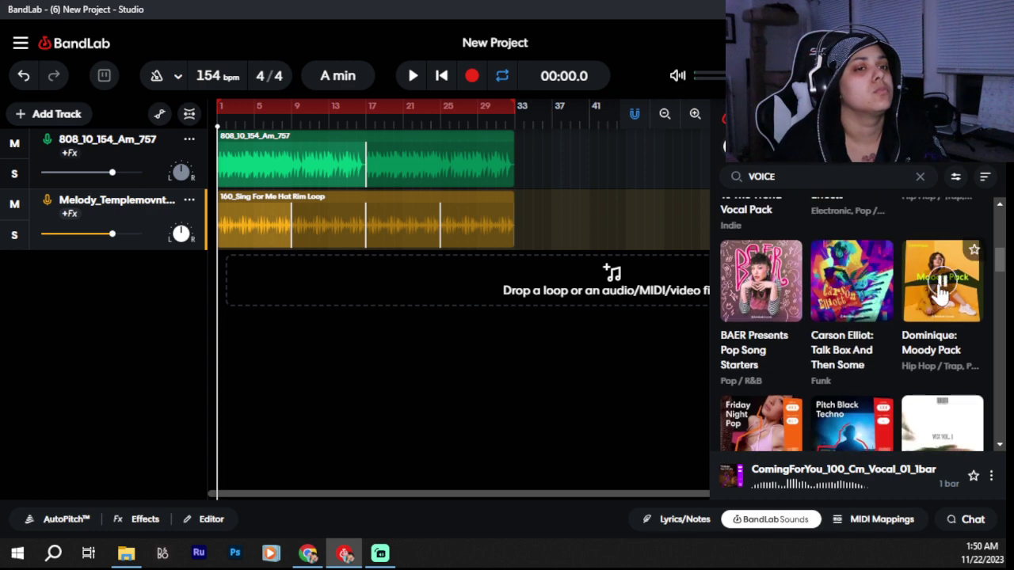
{"action": "scroll", "coordinate": [824, 360], "scroll_direction": "down", "scroll_amount": 5}
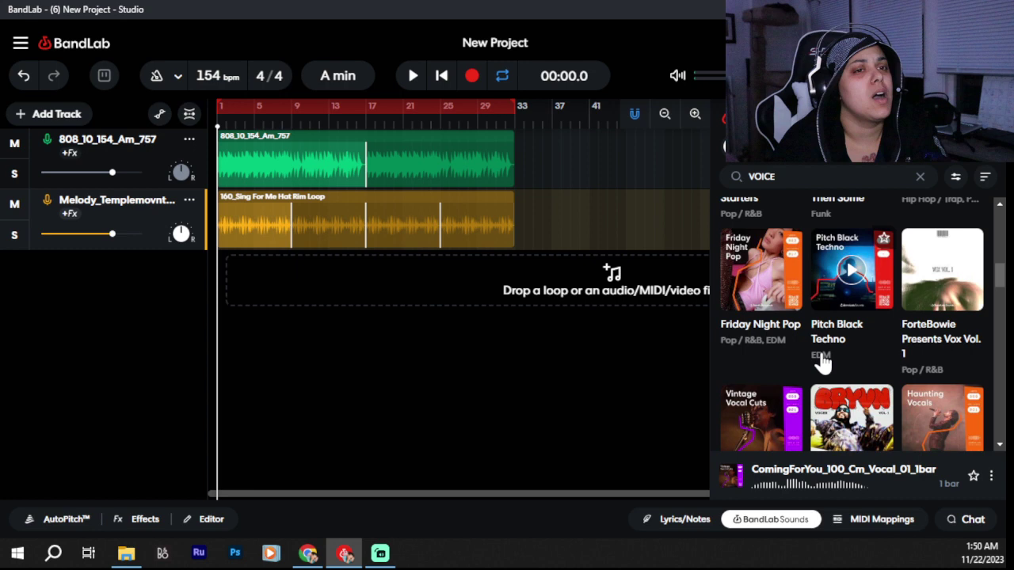
Step: Open ForteBowie Presents Vox Vol. 1, preview Pop Sh_166_F#m_Lead_16Bars, and return to the VOICE pack list
{"action": "left_click", "coordinate": [921, 268]}
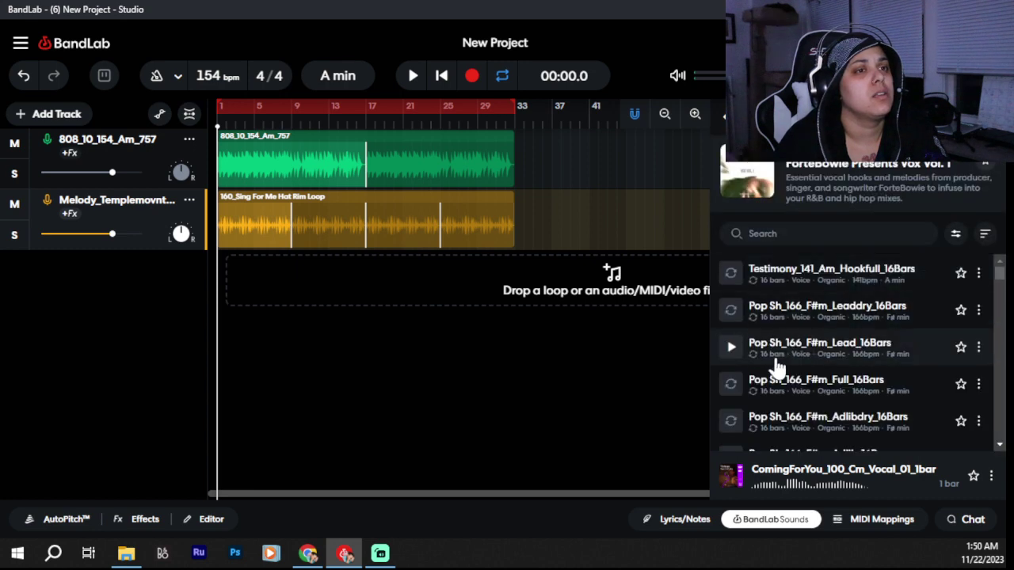
{"action": "left_click", "coordinate": [732, 349]}
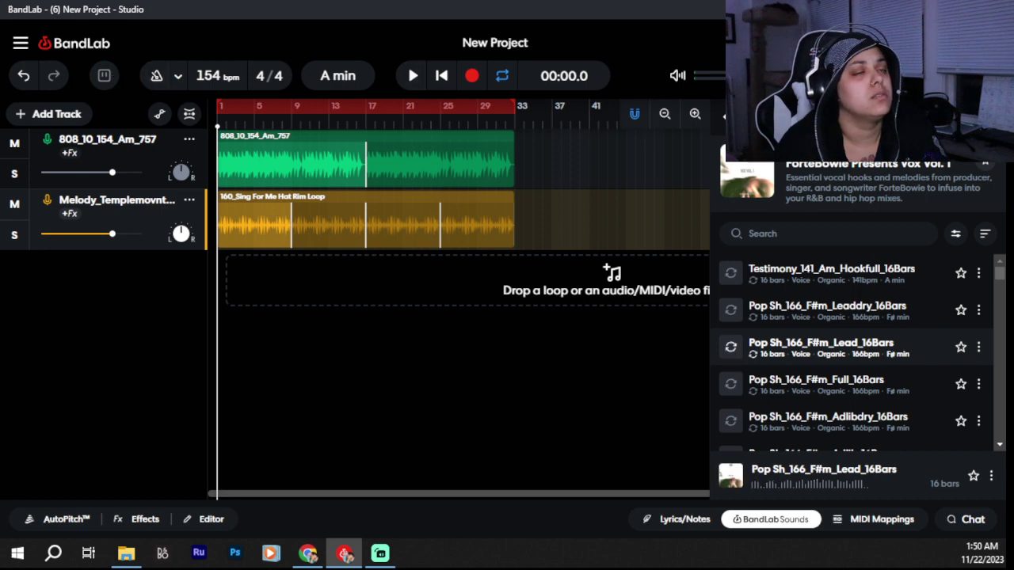
{"action": "key", "text": "alt+Tab"}
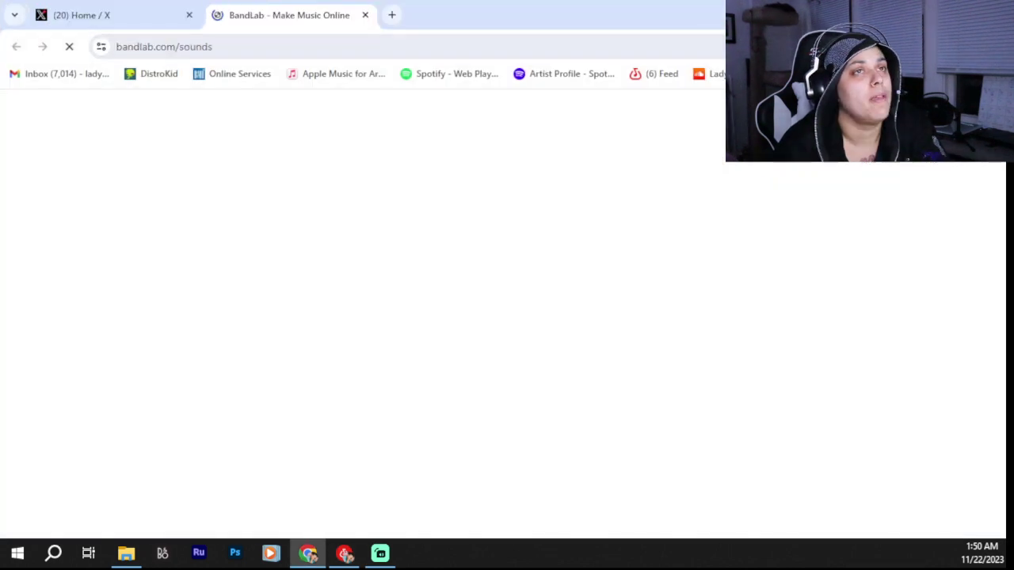
{"action": "key", "text": "alt+Tab"}
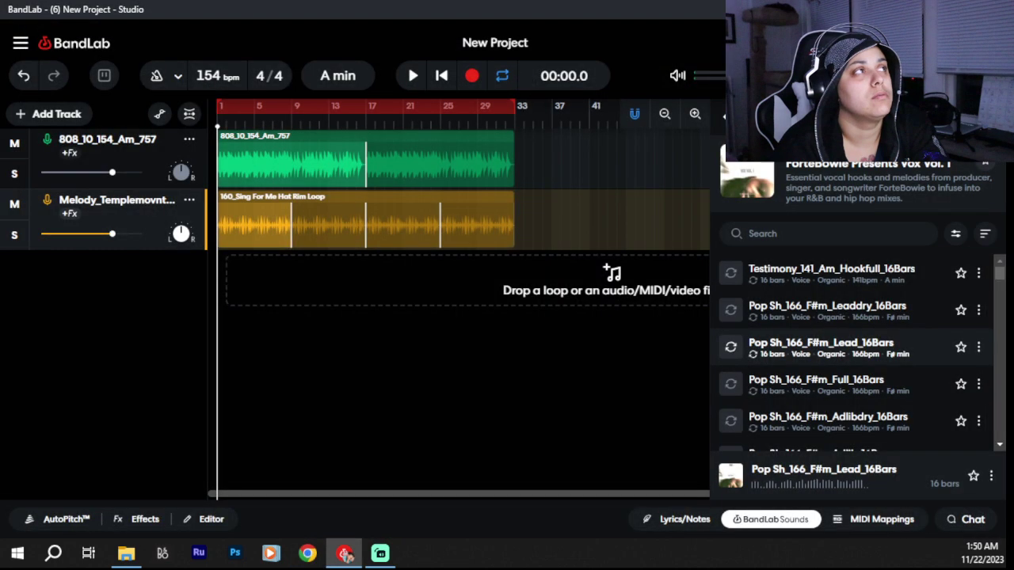
{"action": "left_click", "coordinate": [722, 130]}
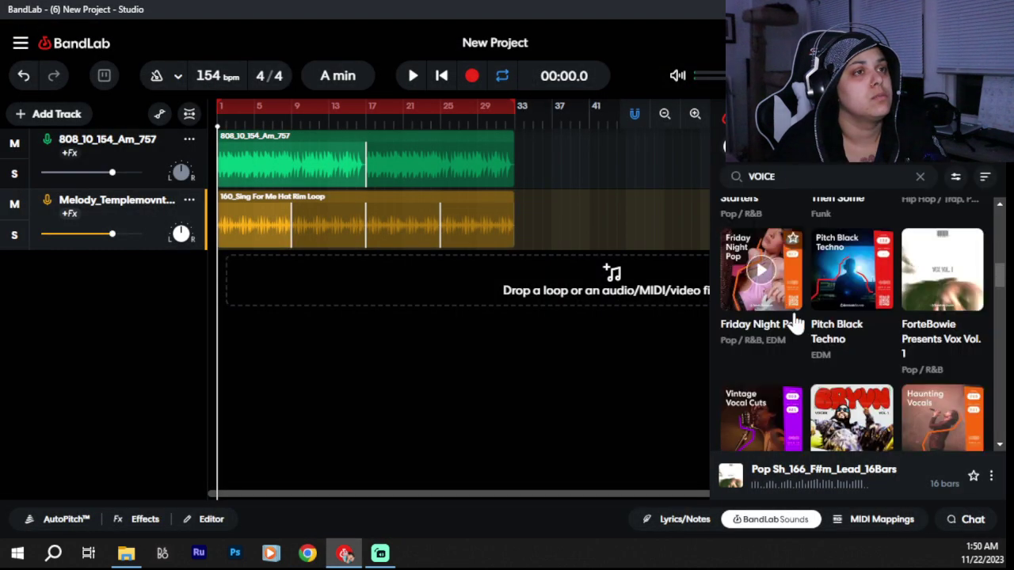
Step: Preview the Haunting Vocals pack and browse further down the VOICE packs
{"action": "scroll", "coordinate": [795, 323], "scroll_direction": "down", "scroll_amount": 3}
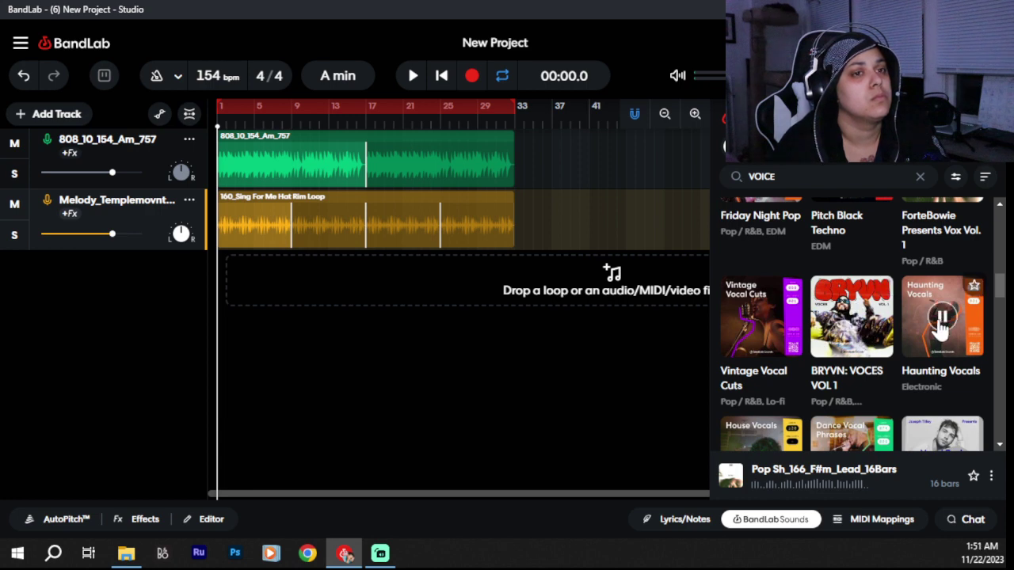
{"action": "scroll", "coordinate": [910, 388], "scroll_direction": "down", "scroll_amount": 2}
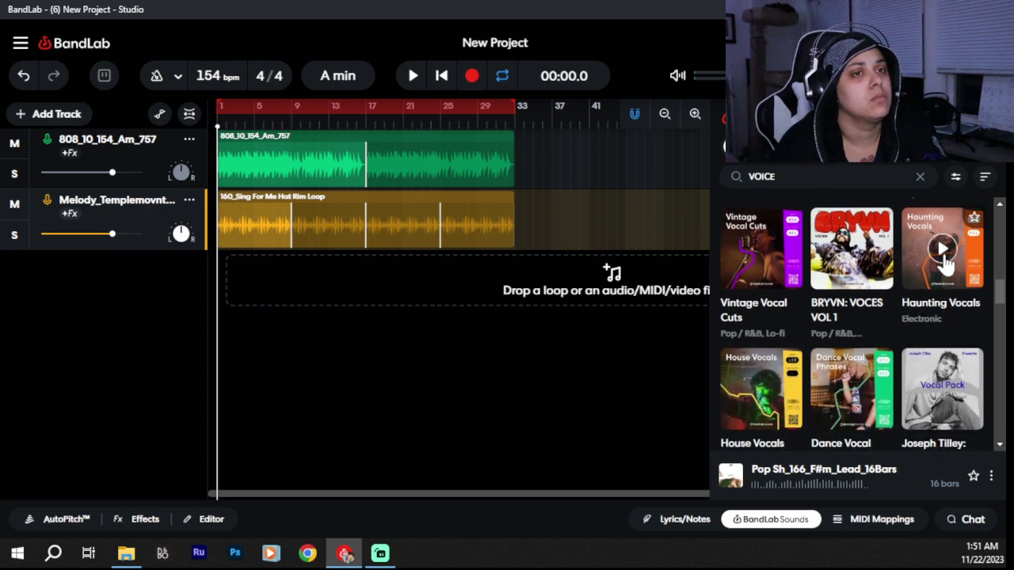
{"action": "scroll", "coordinate": [937, 293], "scroll_direction": "down", "scroll_amount": 5}
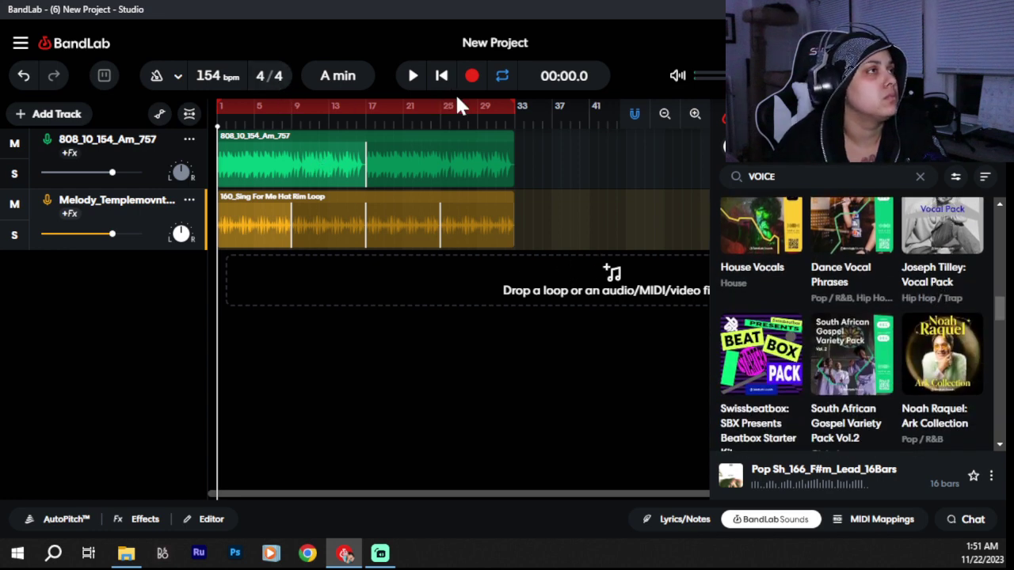
Step: Play the beat, open the Haunting Vocals pack and add HV_Vocal_AhhVoxPitch_D#_Oneshot on a new track at bar 1
{"action": "left_click", "coordinate": [413, 76]}
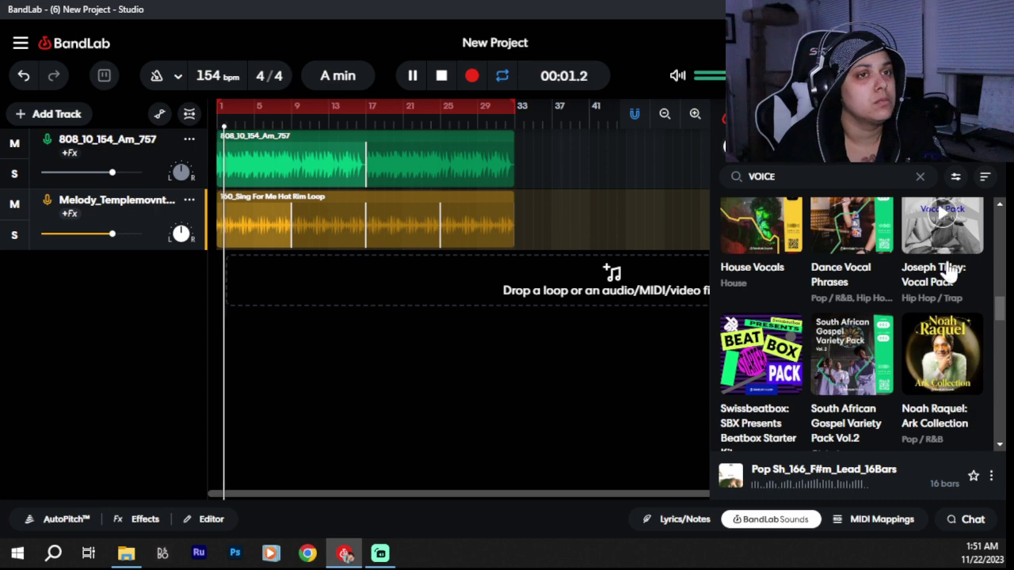
{"action": "scroll", "coordinate": [949, 271], "scroll_direction": "up", "scroll_amount": 3}
{"action": "scroll", "coordinate": [955, 285], "scroll_direction": "up", "scroll_amount": 3}
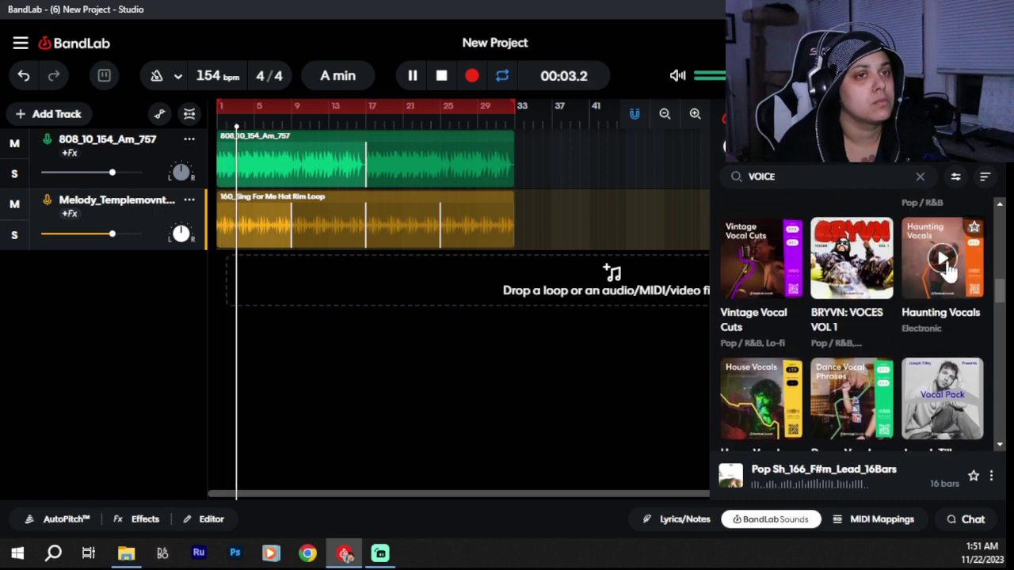
{"action": "left_click", "coordinate": [958, 292]}
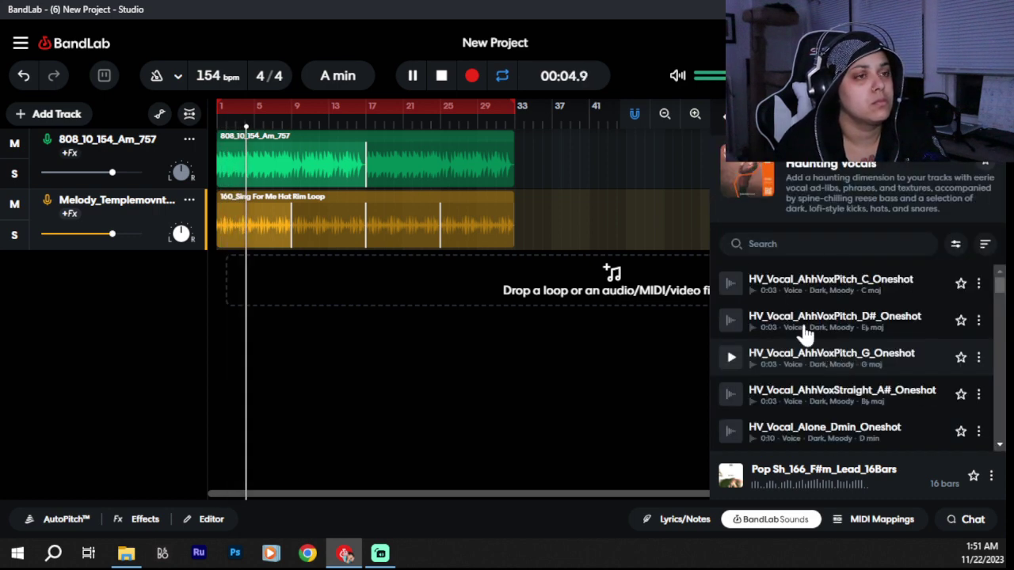
{"action": "left_click_drag", "start_coordinate": [827, 322], "coordinate": [224, 283]}
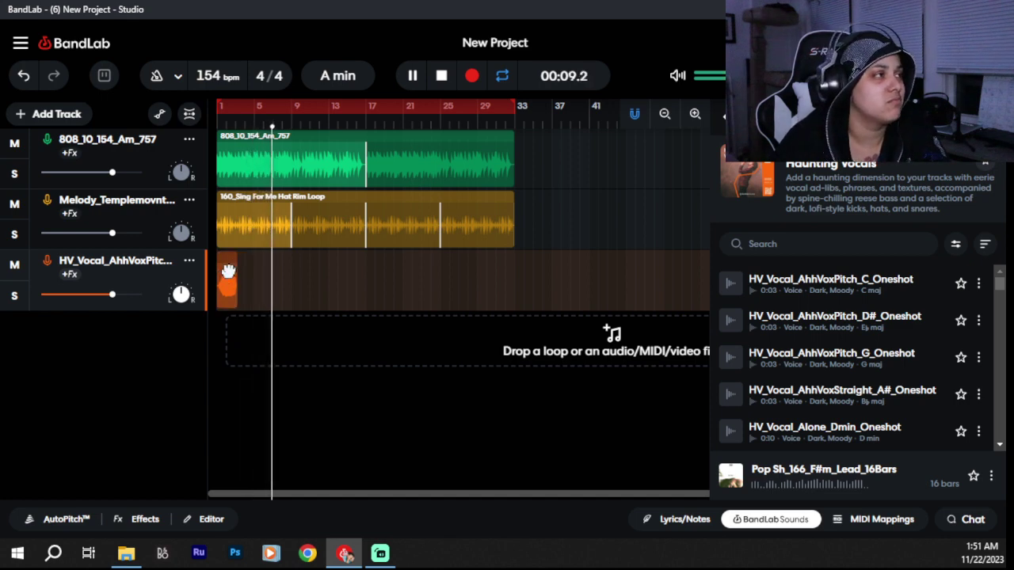
Step: Replace the AhhVoxPitch clip at bar 1 with HV_Vocal_Breathy_A#_Oneshot_2Bars and play the beat
{"action": "right_click", "coordinate": [228, 271]}
{"action": "left_click", "coordinate": [265, 256]}
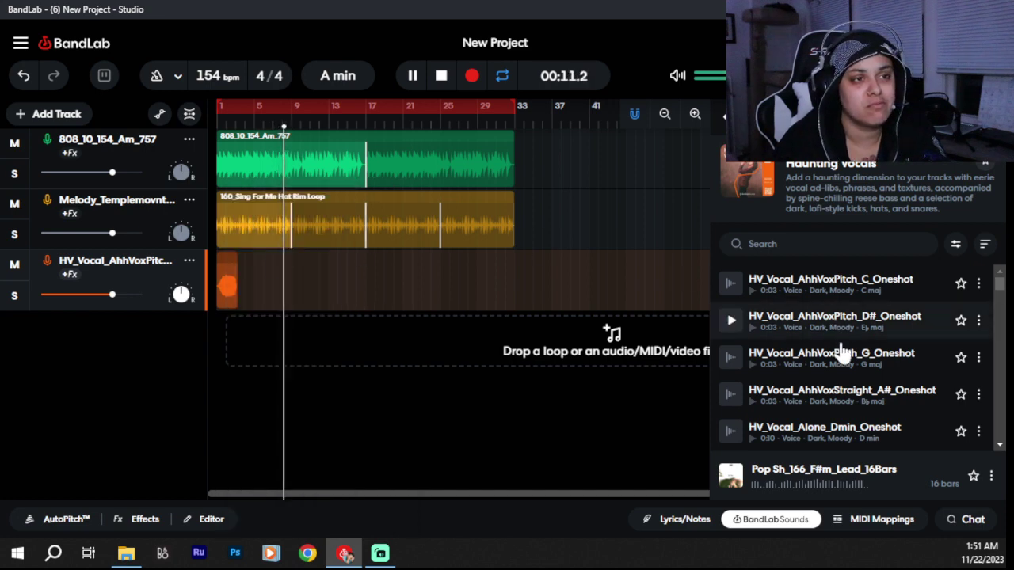
{"action": "scroll", "coordinate": [842, 354], "scroll_direction": "down", "scroll_amount": 3}
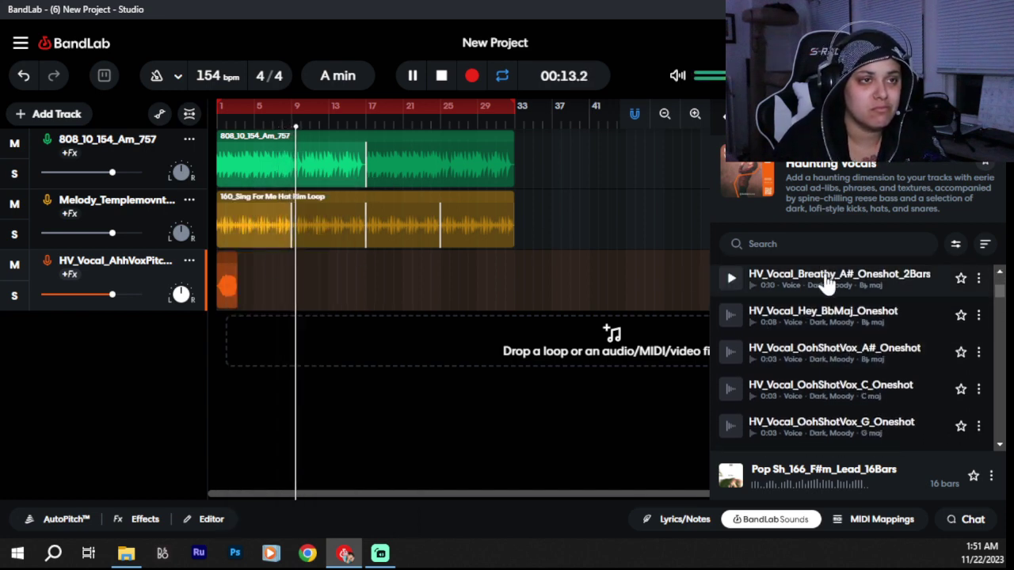
{"action": "left_click_drag", "start_coordinate": [826, 281], "coordinate": [228, 277]}
{"action": "right_click", "coordinate": [230, 279]}
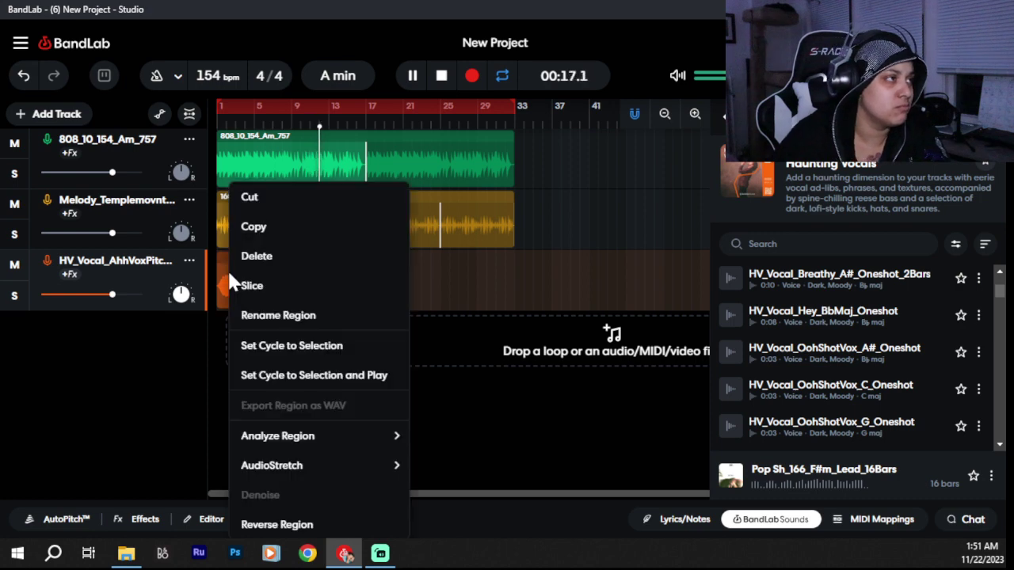
{"action": "left_click", "coordinate": [244, 253]}
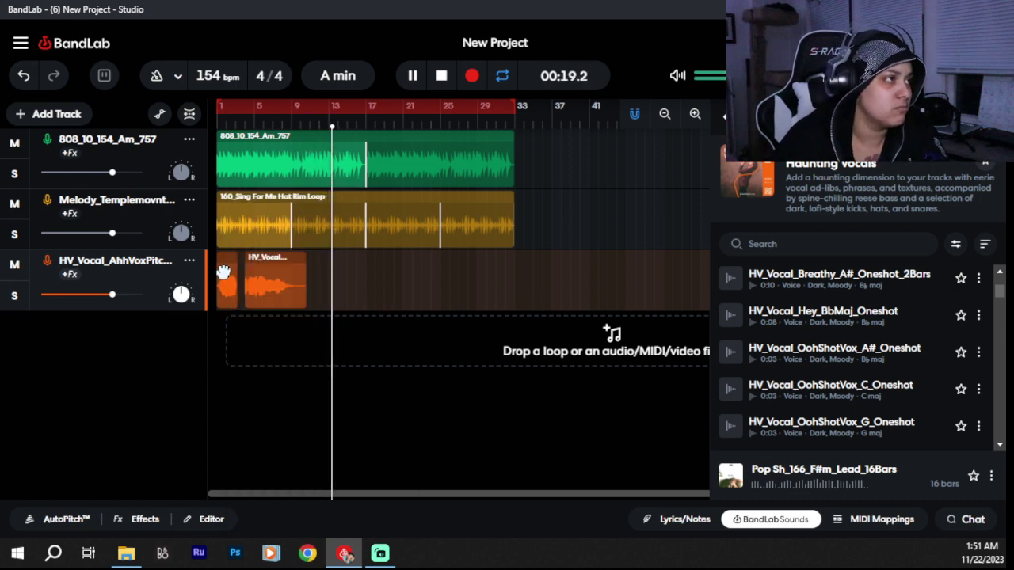
{"action": "left_click", "coordinate": [223, 269]}
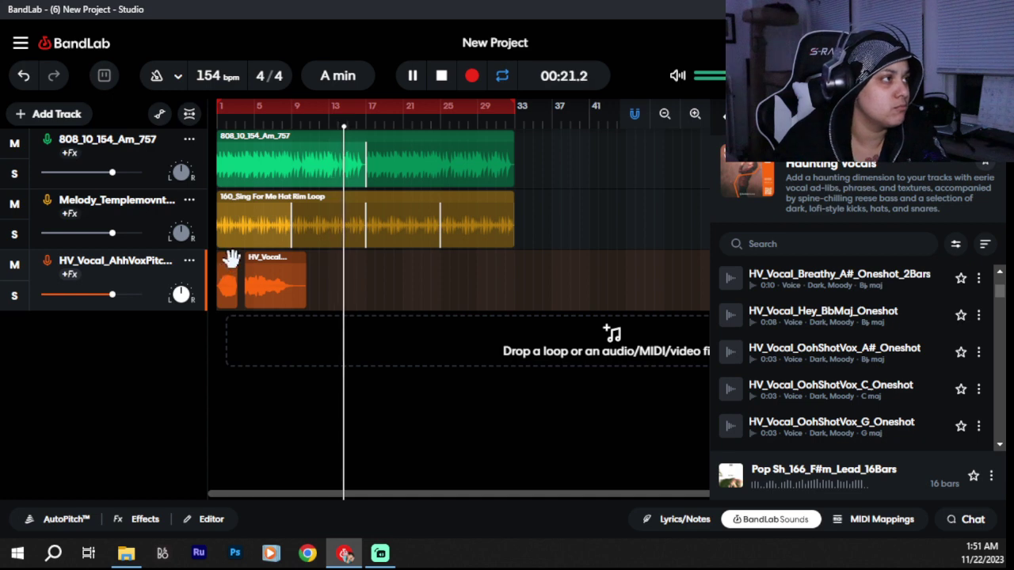
{"action": "left_click_drag", "start_coordinate": [228, 258], "coordinate": [246, 274]}
{"action": "key", "text": "space"}
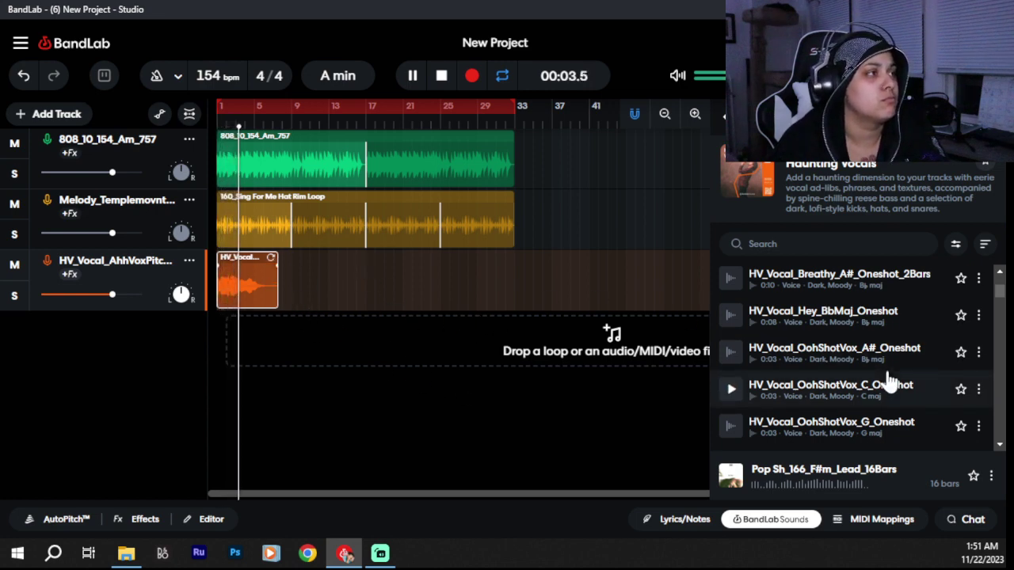
{"action": "scroll", "coordinate": [889, 382], "scroll_direction": "down", "scroll_amount": 5}
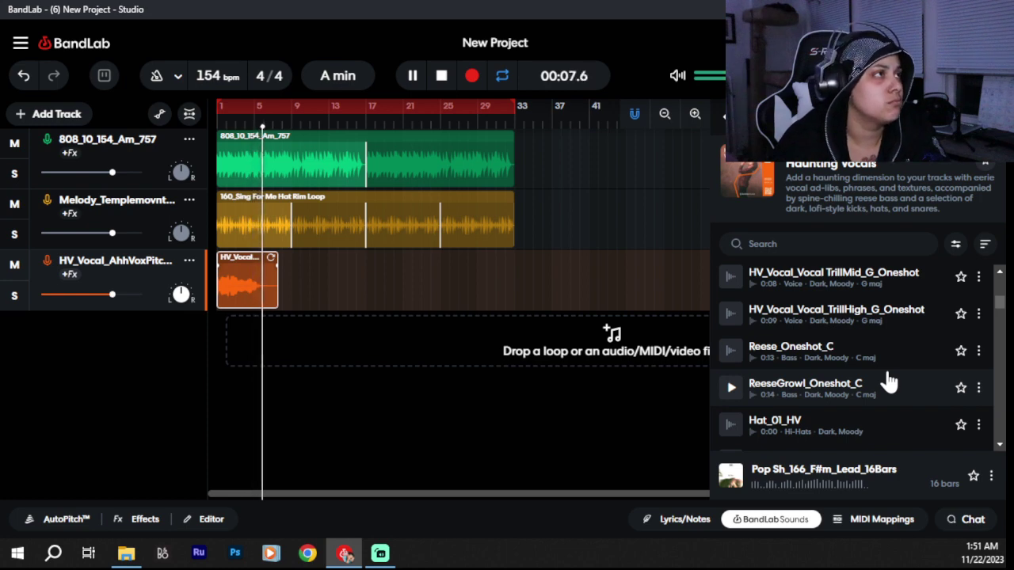
Step: Paste copies of the Breathy vocal clip at bars 9 and 17, and extend the bar 9 copy to about bar 16
{"action": "left_click", "coordinate": [272, 275]}
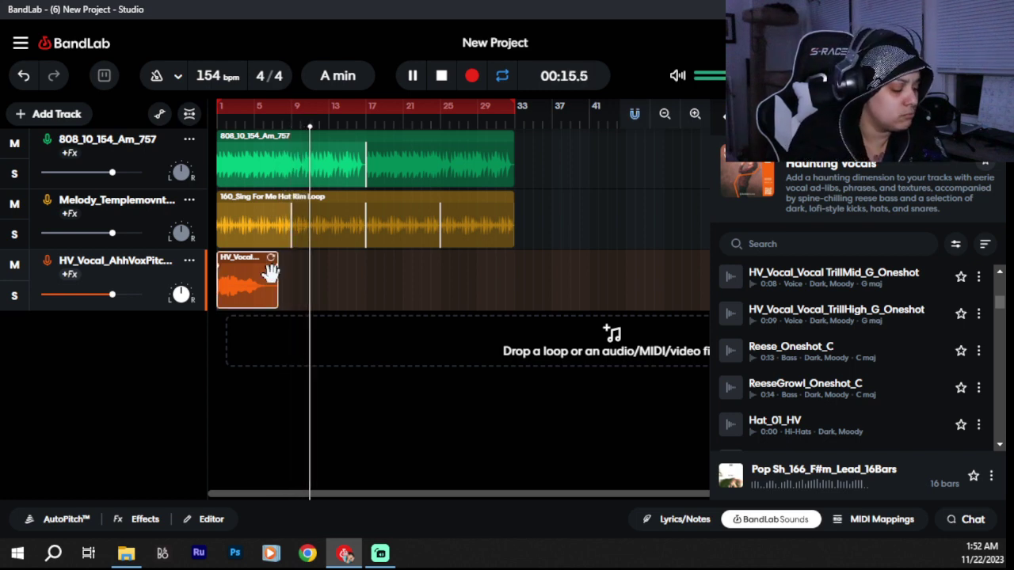
{"action": "key", "text": "ctrl+v"}
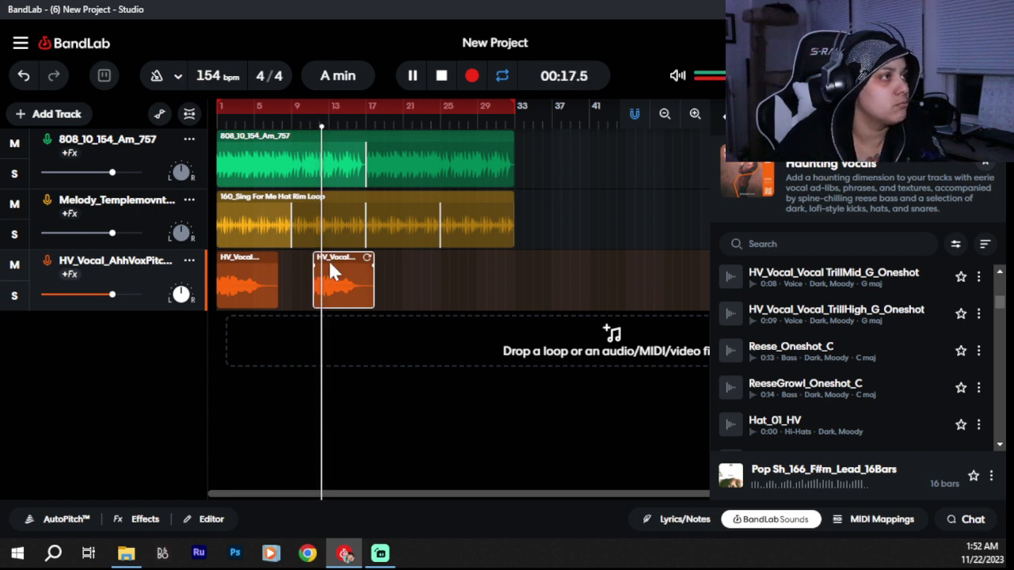
{"action": "left_click_drag", "start_coordinate": [336, 278], "coordinate": [314, 281]}
{"action": "key", "text": "ctrl+v"}
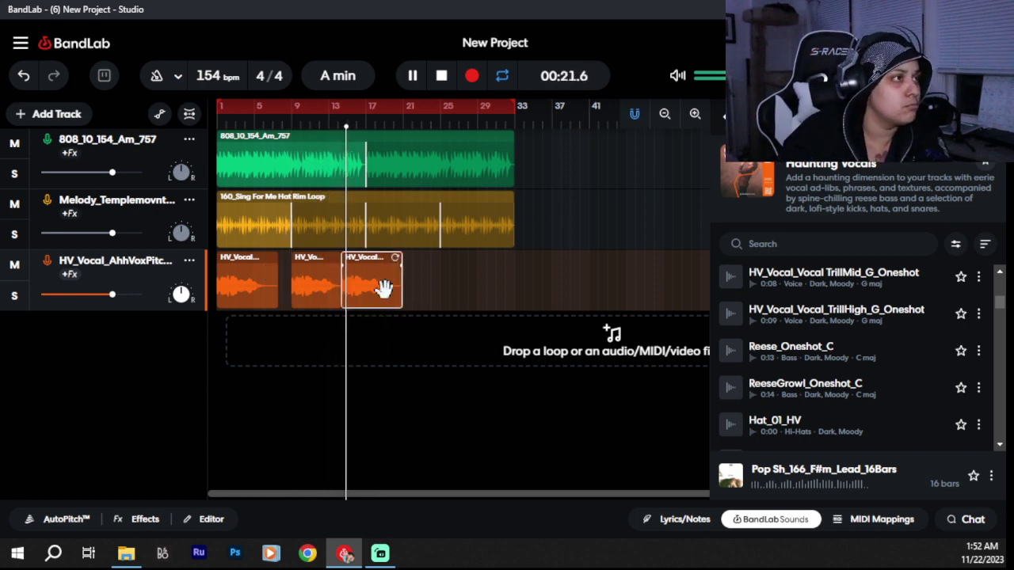
{"action": "key", "text": "ctrl+v"}
{"action": "mouse_move", "coordinate": [388, 281]}
{"action": "left_mouse_down"}
{"action": "mouse_move", "coordinate": [442, 278]}
{"action": "mouse_move", "coordinate": [404, 278]}
{"action": "left_mouse_up"}
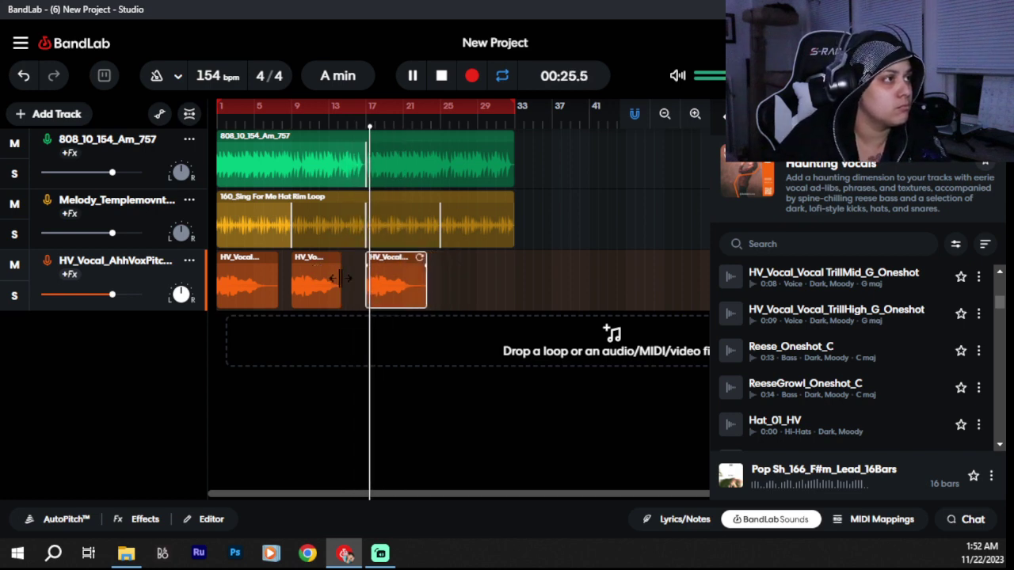
{"action": "left_click_drag", "start_coordinate": [341, 278], "coordinate": [358, 278]}
Step: Paste another Breathy vocal clip at bar 25 and extend the bar 17 clip to about bar 24
{"action": "left_click", "coordinate": [386, 281]}
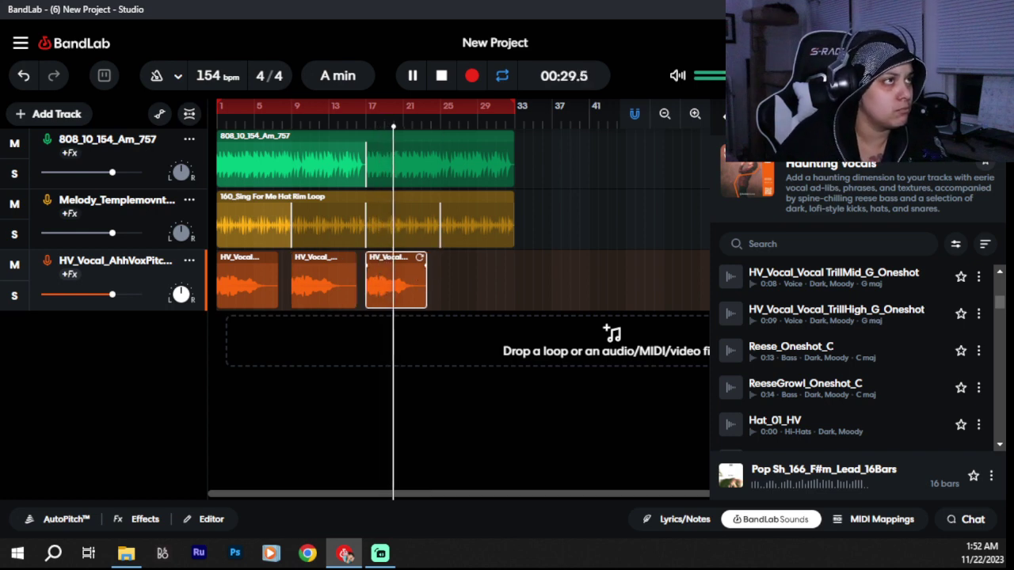
{"action": "key", "text": "ctrl+v"}
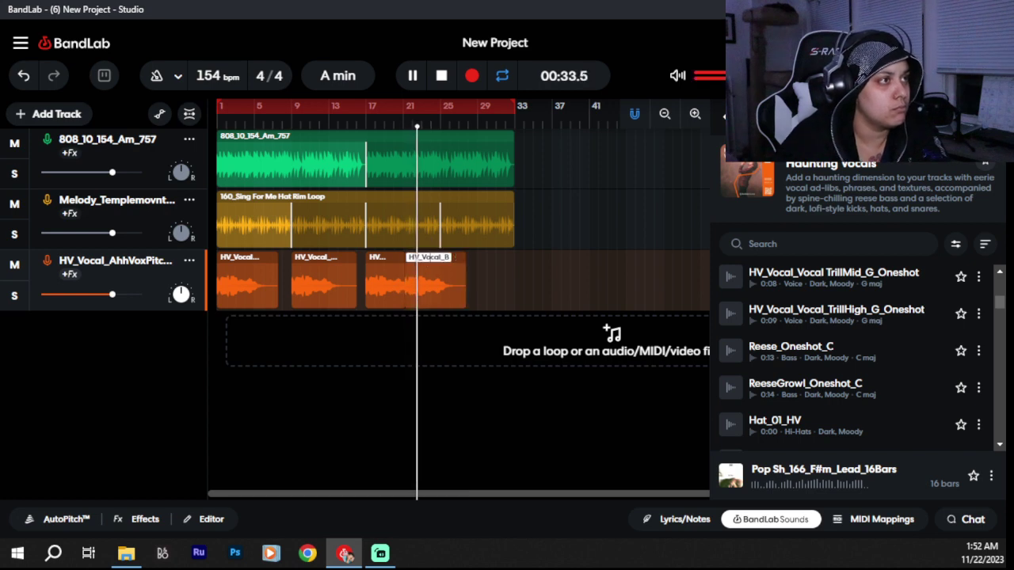
{"action": "left_click_drag", "start_coordinate": [430, 275], "coordinate": [469, 273]}
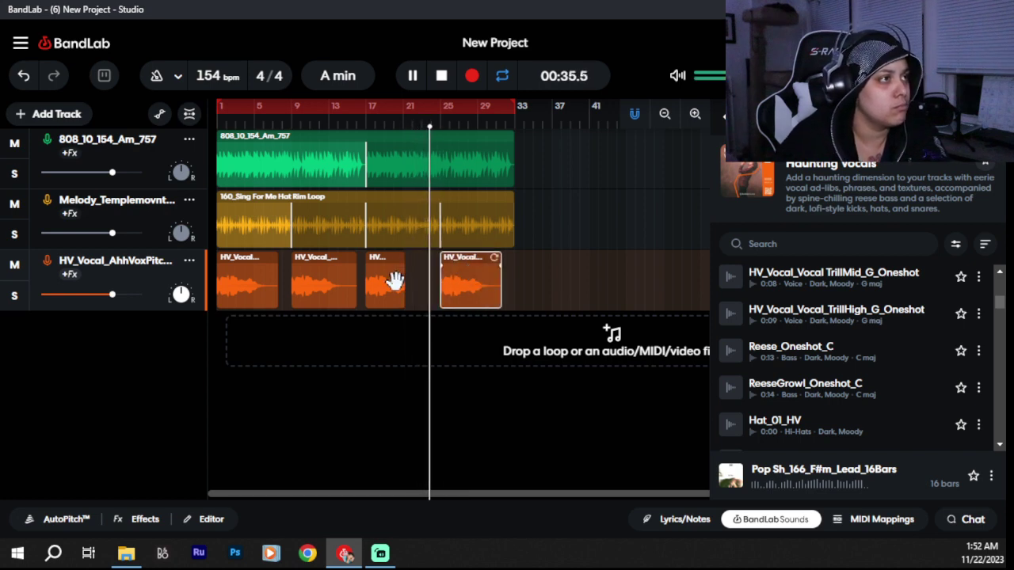
{"action": "left_click_drag", "start_coordinate": [405, 290], "coordinate": [430, 290]}
Step: Play the beat from the start and lower the HV_Vocal track's volume
{"action": "left_click", "coordinate": [442, 76]}
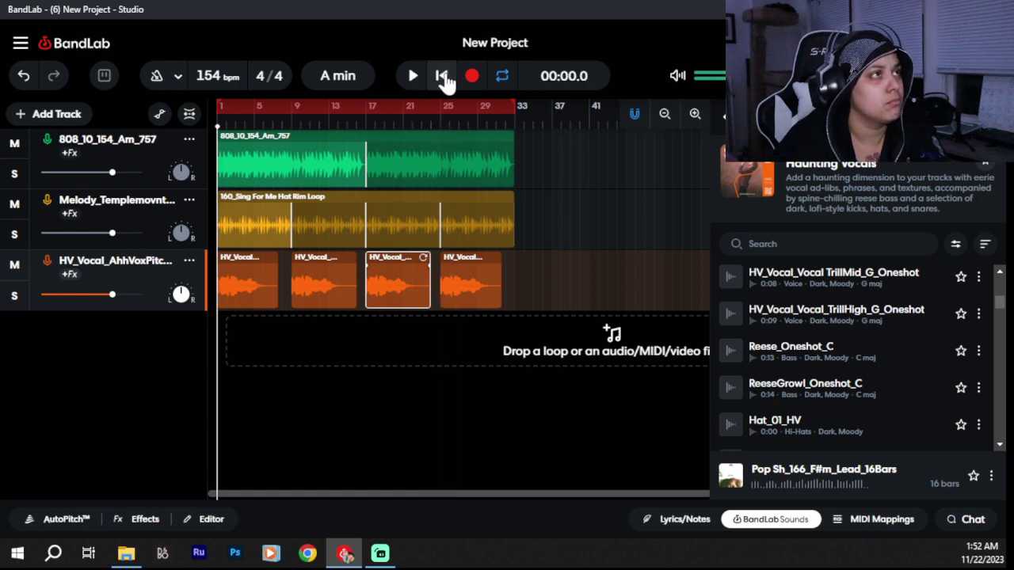
{"action": "key", "text": "space"}
{"action": "left_click_drag", "start_coordinate": [106, 298], "coordinate": [65, 315]}
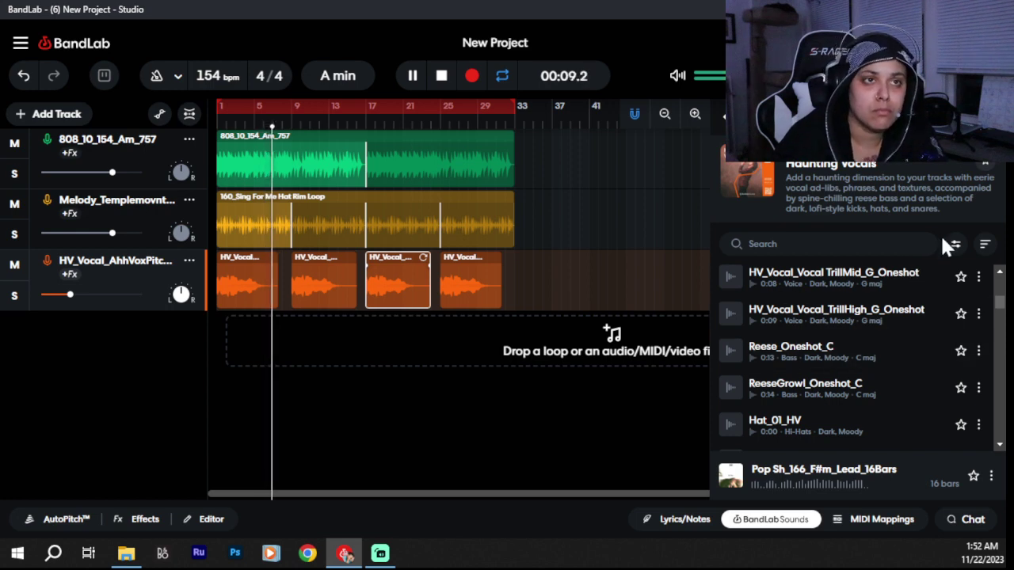
Step: Return to the VOICE pack results and preview the Emotional RnB pack
{"action": "left_click", "coordinate": [839, 244]}
{"action": "type", "text": "VOICE"}
{"action": "key", "text": "Return"}
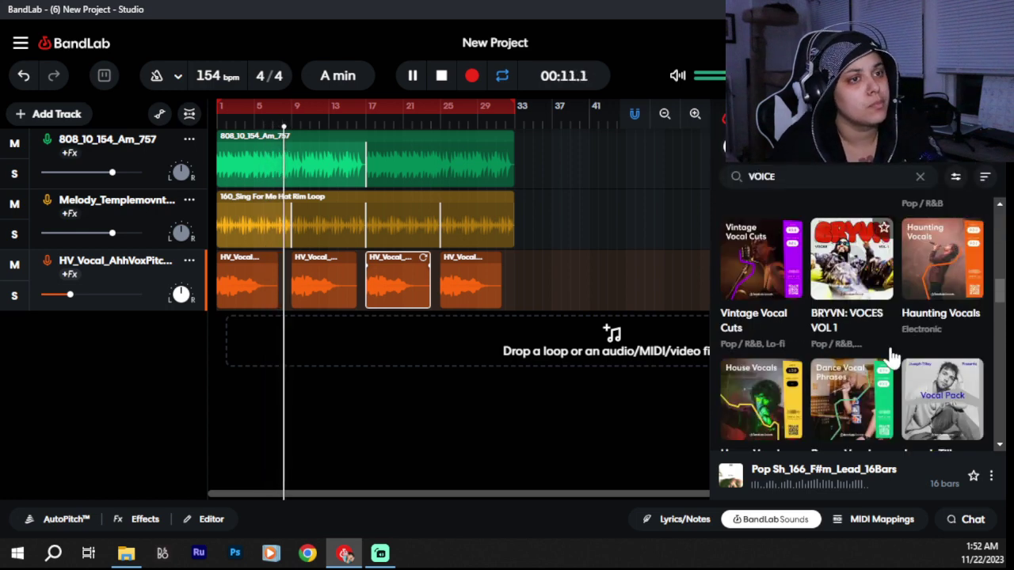
{"action": "scroll", "coordinate": [887, 361], "scroll_direction": "down", "scroll_amount": 2}
{"action": "scroll", "coordinate": [891, 358], "scroll_direction": "down", "scroll_amount": 2}
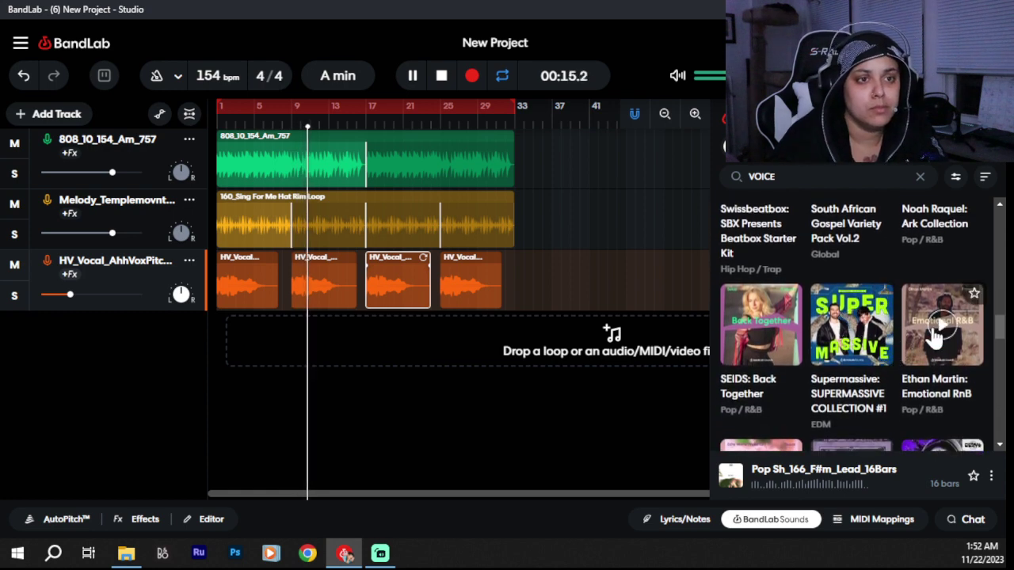
{"action": "left_click", "coordinate": [940, 329]}
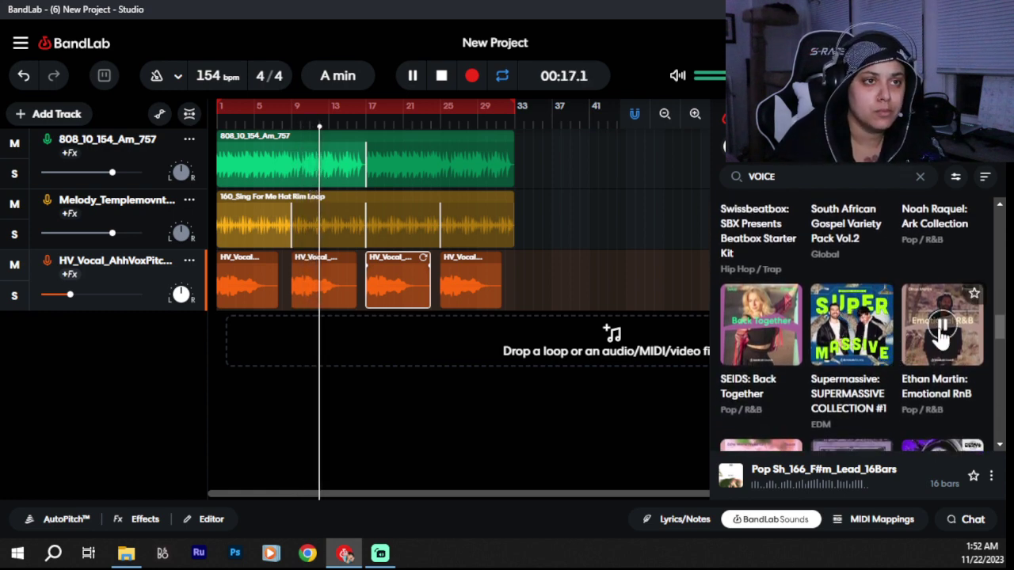
Step: Preview and open Echo World Presents Saaaz: Romantic Vocals, and lower the HV_Vocal track's volume further
{"action": "scroll", "coordinate": [941, 340], "scroll_direction": "down", "scroll_amount": 2}
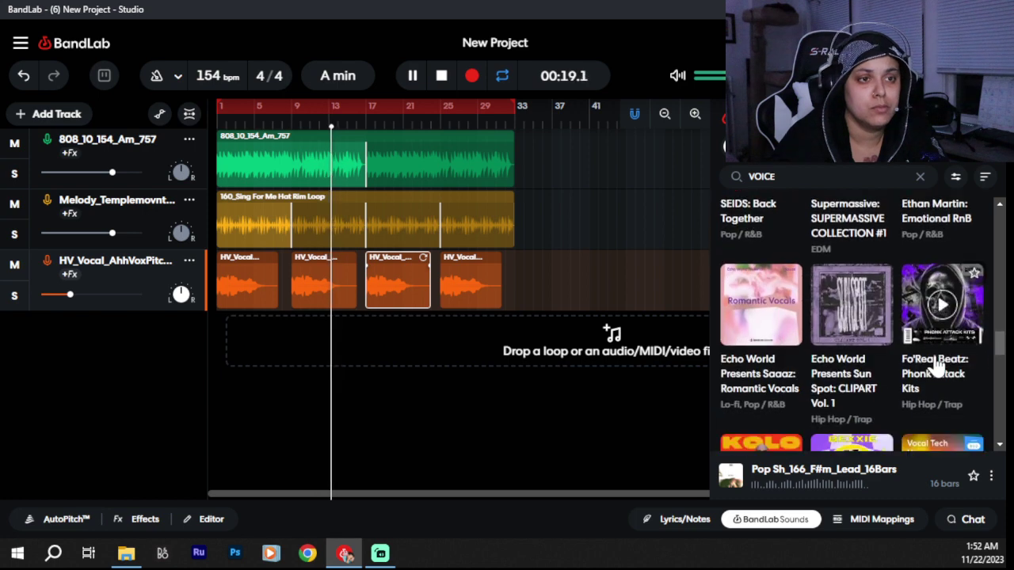
{"action": "scroll", "coordinate": [937, 361], "scroll_direction": "down", "scroll_amount": 1}
{"action": "left_click", "coordinate": [756, 267]}
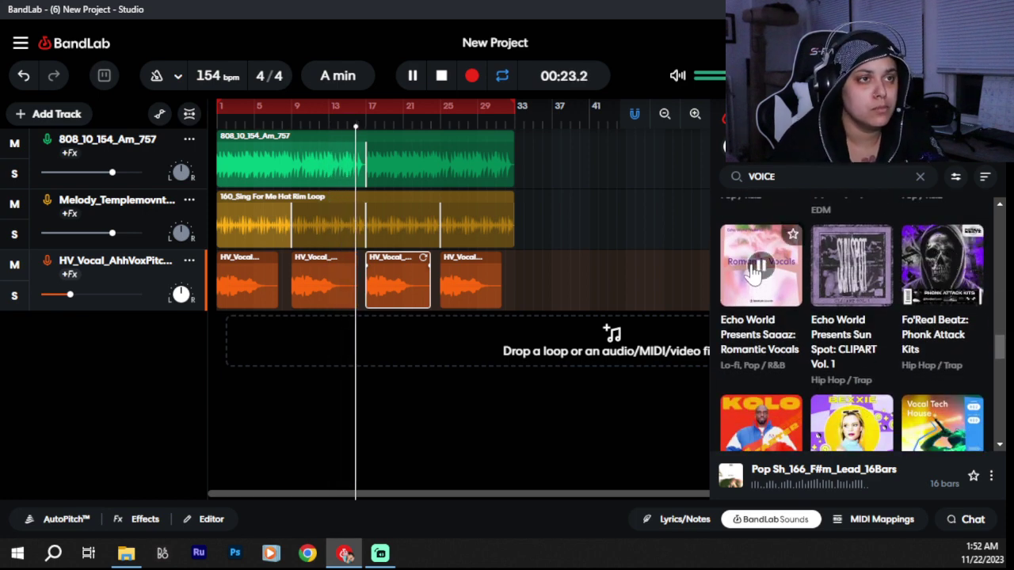
{"action": "left_click", "coordinate": [759, 319]}
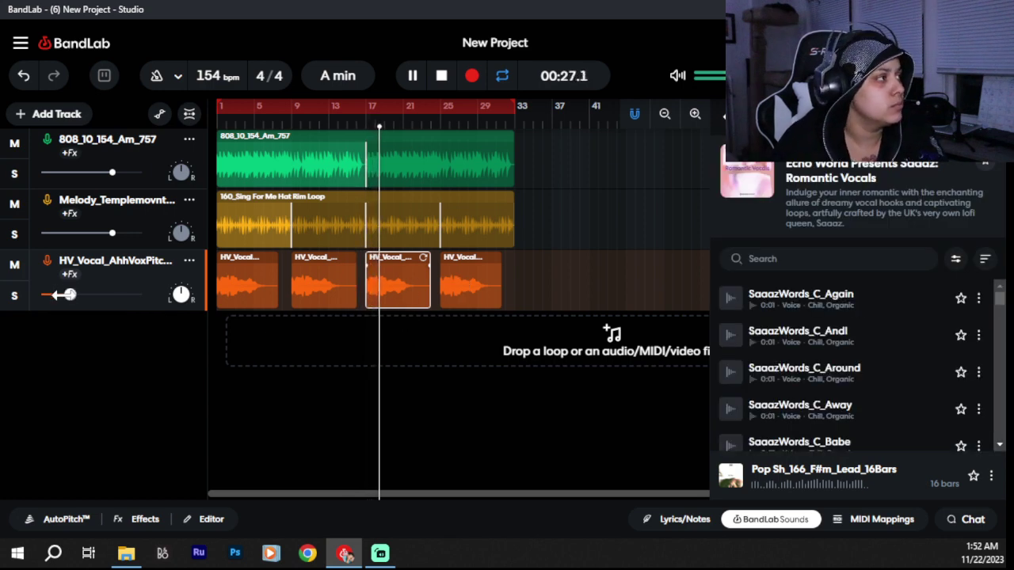
{"action": "left_click_drag", "start_coordinate": [69, 293], "coordinate": [48, 308]}
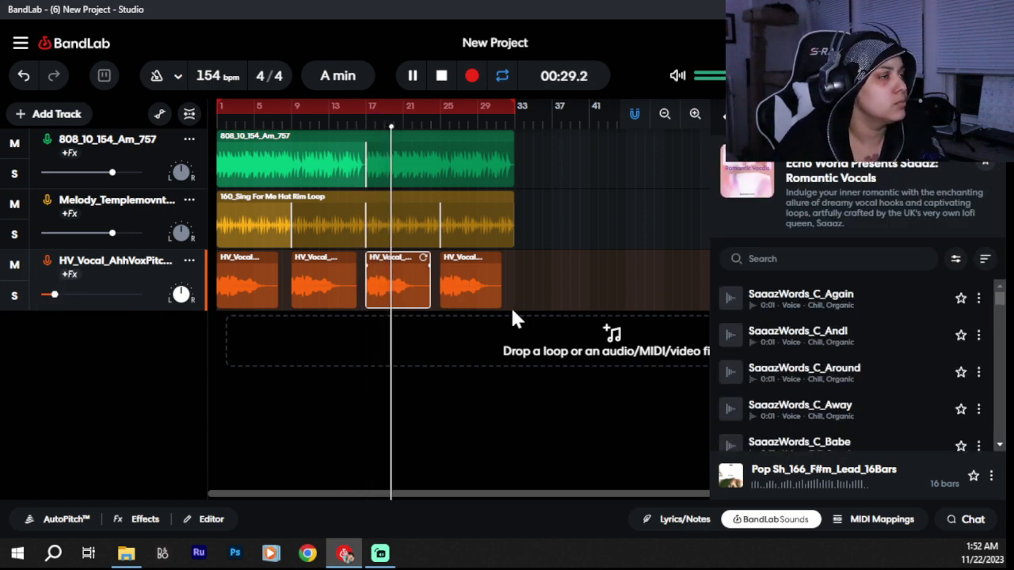
Step: Browse the Romantic Vocals samples, previewing SaaazWords_C_Again and SaaazTrap_140_C_Sauce_4bars against the beat
{"action": "left_click", "coordinate": [731, 305]}
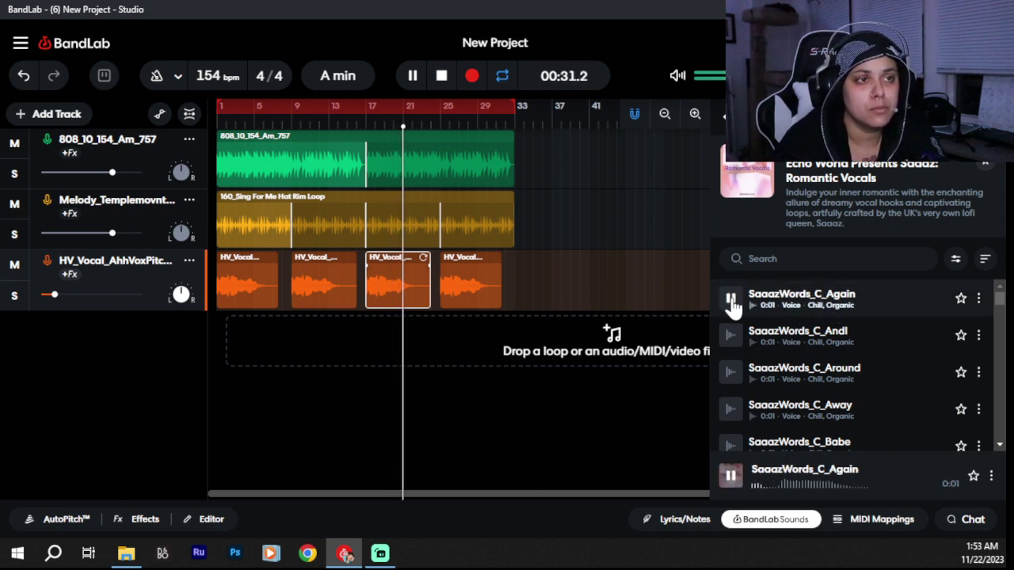
{"action": "scroll", "coordinate": [840, 373], "scroll_direction": "down", "scroll_amount": 1}
{"action": "scroll", "coordinate": [792, 364], "scroll_direction": "down", "scroll_amount": 1}
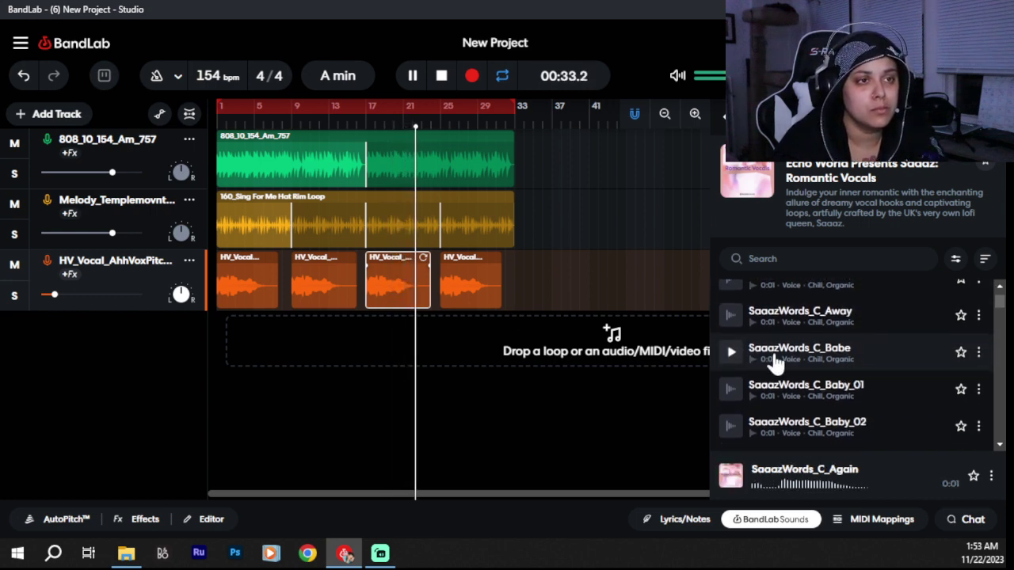
{"action": "scroll", "coordinate": [727, 354], "scroll_direction": "down", "scroll_amount": 2}
{"action": "scroll", "coordinate": [727, 353], "scroll_direction": "down", "scroll_amount": 10}
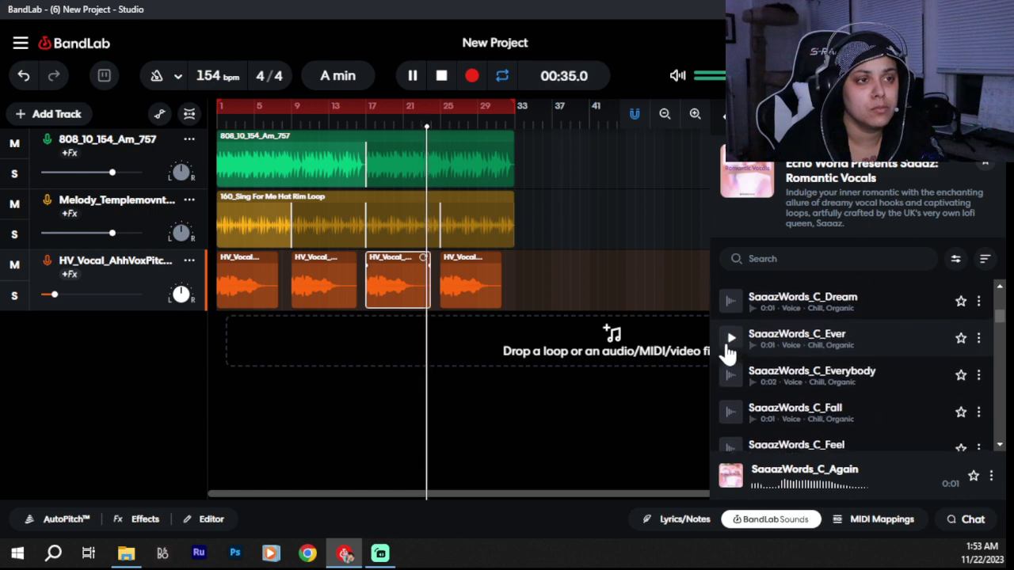
{"action": "scroll", "coordinate": [728, 353], "scroll_direction": "down", "scroll_amount": 5}
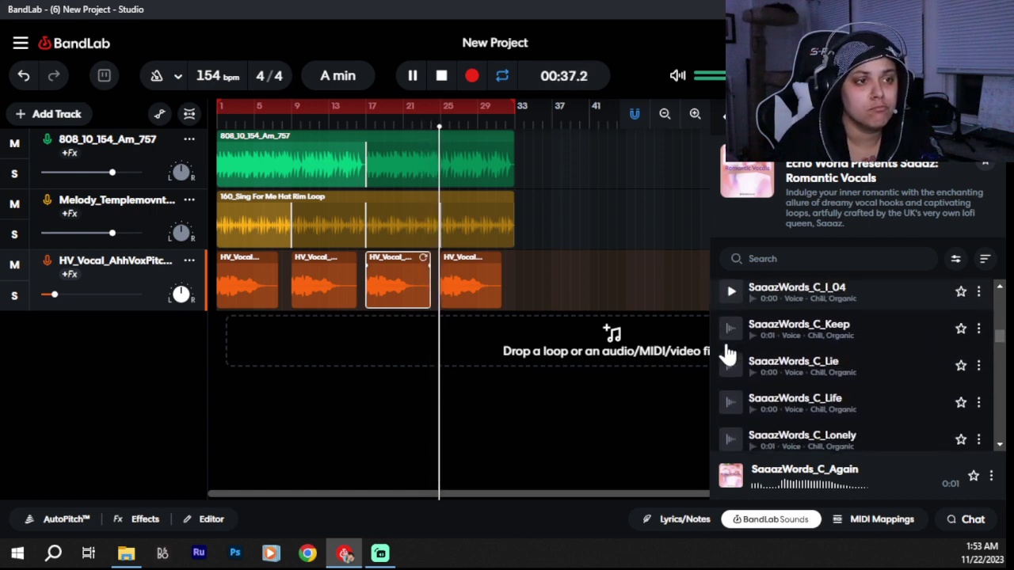
{"action": "scroll", "coordinate": [727, 353], "scroll_direction": "down", "scroll_amount": 7}
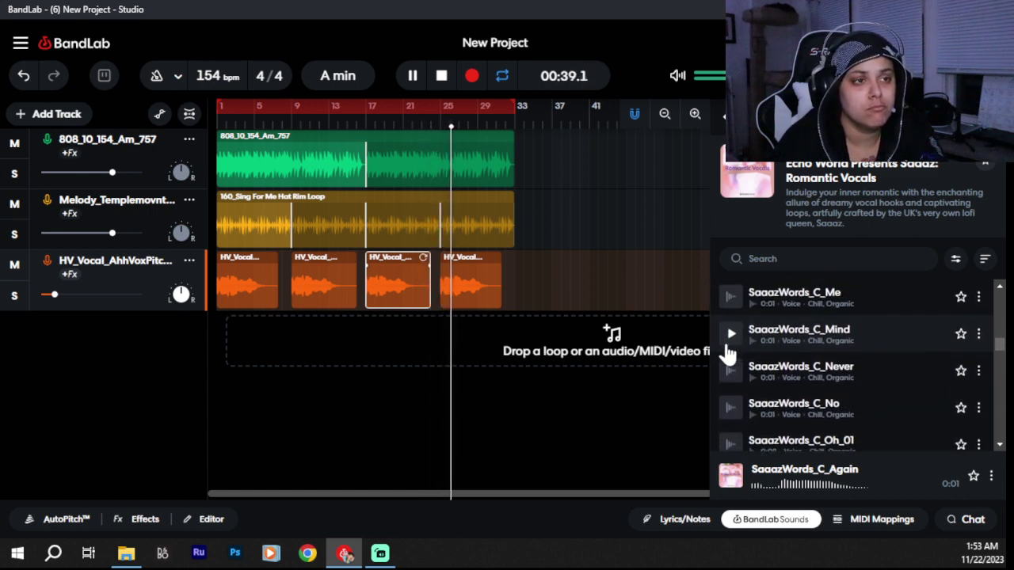
{"action": "scroll", "coordinate": [727, 353], "scroll_direction": "down", "scroll_amount": 10}
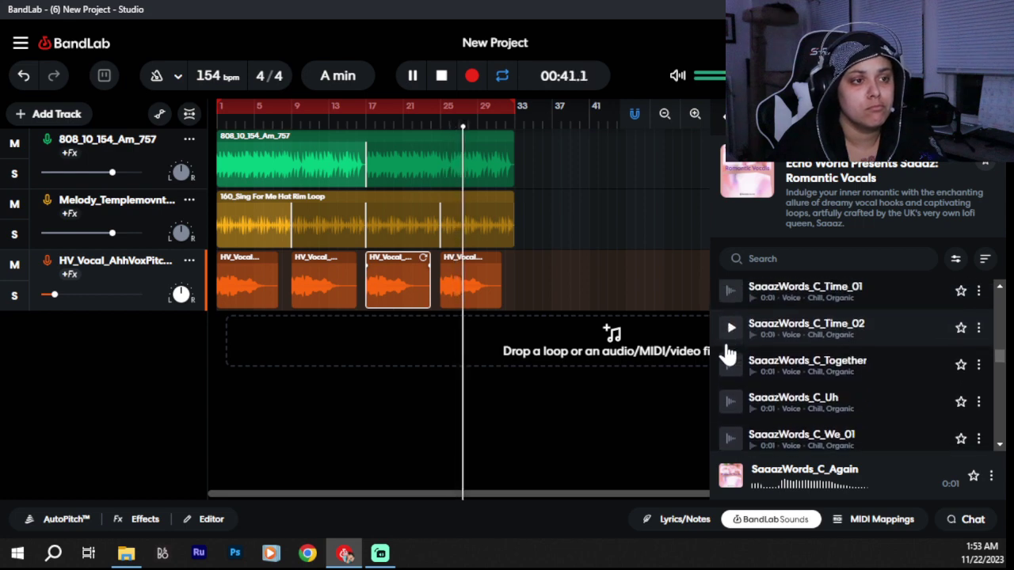
{"action": "scroll", "coordinate": [727, 353], "scroll_direction": "down", "scroll_amount": 5}
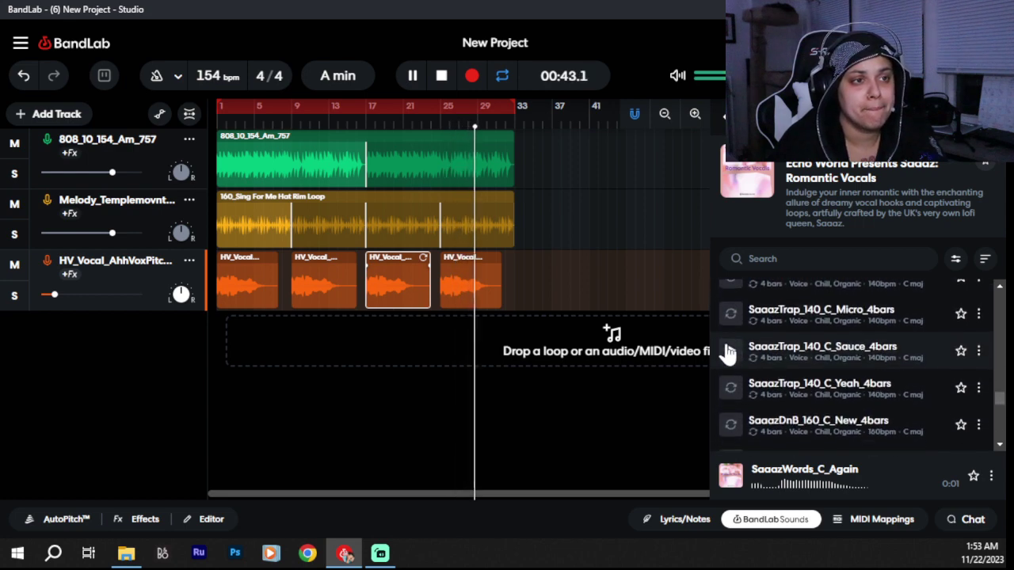
{"action": "left_click", "coordinate": [731, 354]}
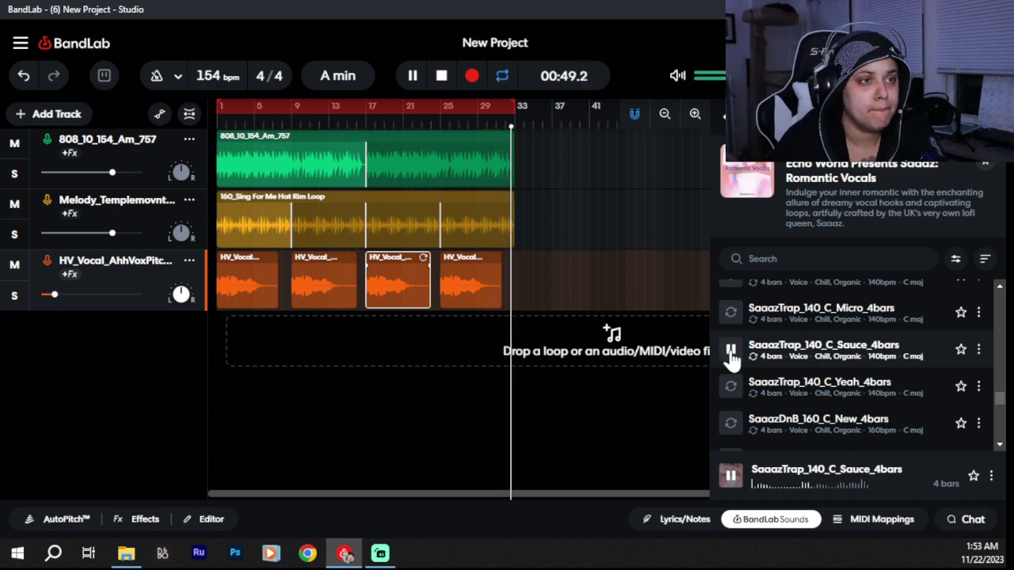
Step: Stop the preview, place SaaazTrap_140_C_Sauce_4bars on a new track at bar 5, and play the beat
{"action": "left_click", "coordinate": [732, 355]}
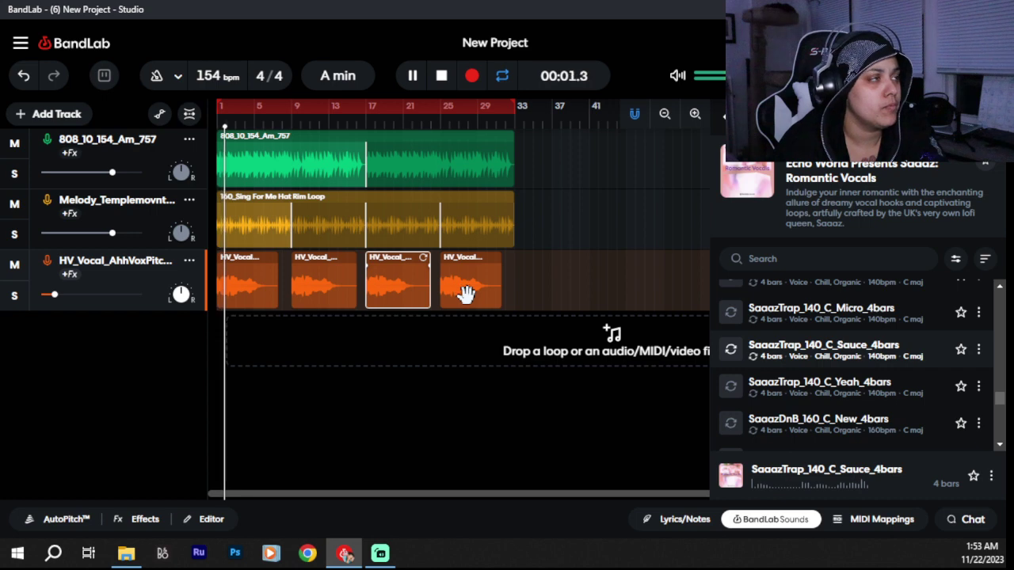
{"action": "left_click_drag", "start_coordinate": [787, 349], "coordinate": [256, 350]}
{"action": "key", "text": "space"}
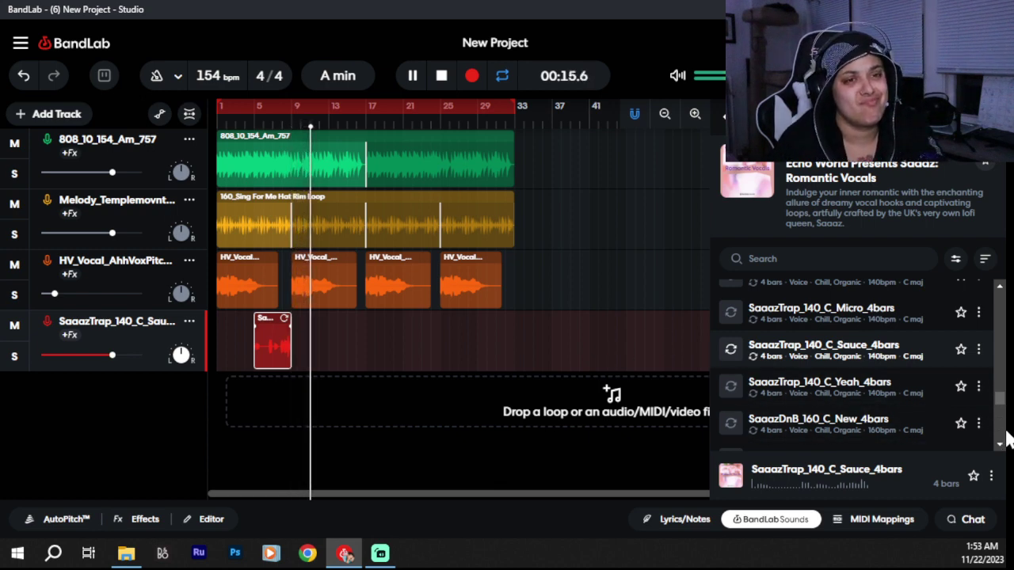
Step: Browse the Romantic Vocals loops, previewing SaaazDnB_160_C_Ooh_4bars, SaaazDnB_160_C_New_4bars and SaaazTrap_140_C_Sauce_4bars against the beat
{"action": "left_click_drag", "start_coordinate": [997, 401], "coordinate": [1003, 451]}
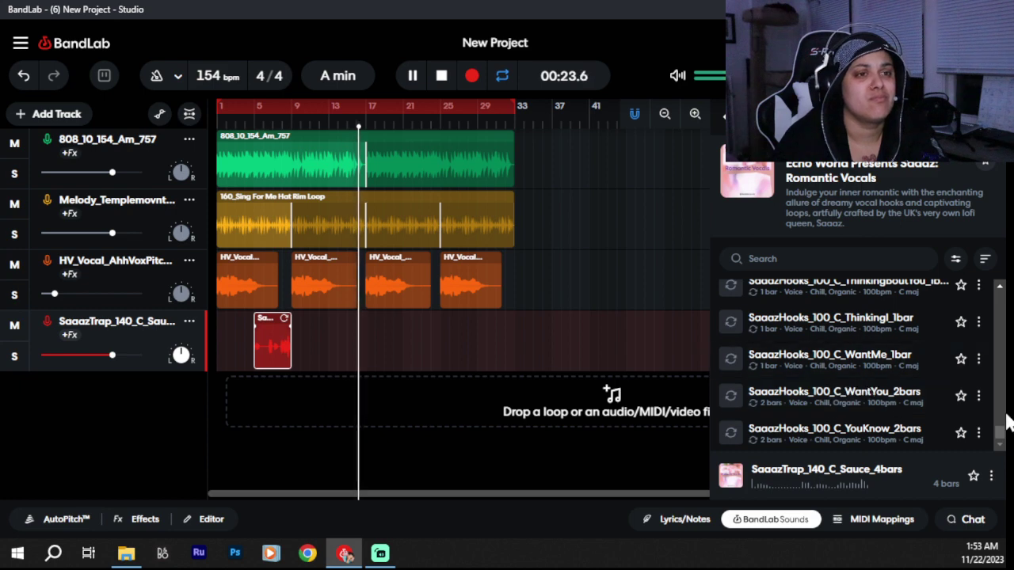
{"action": "left_click_drag", "start_coordinate": [1003, 442], "coordinate": [986, 396]}
{"action": "left_click", "coordinate": [835, 358]}
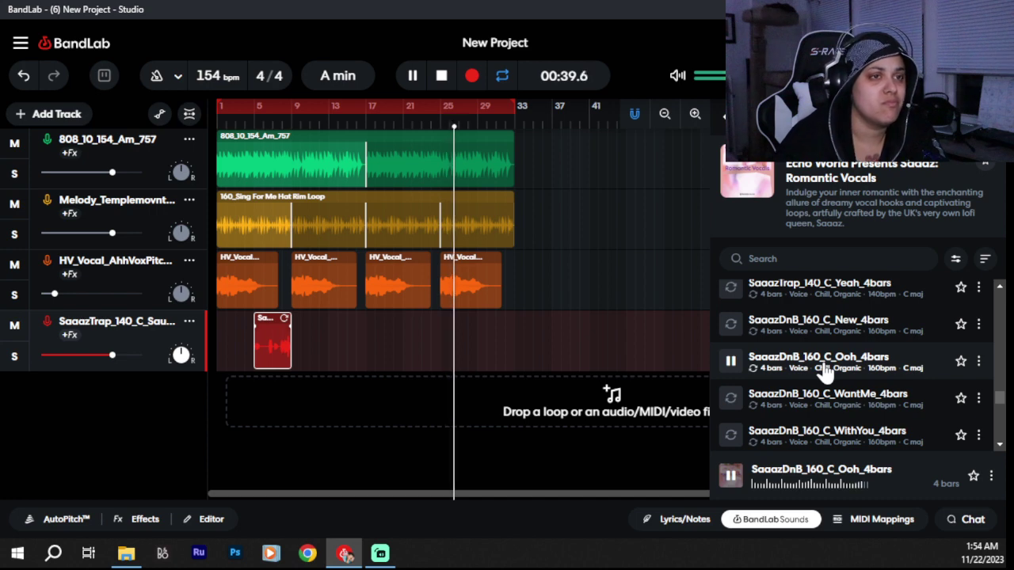
{"action": "left_click", "coordinate": [731, 362]}
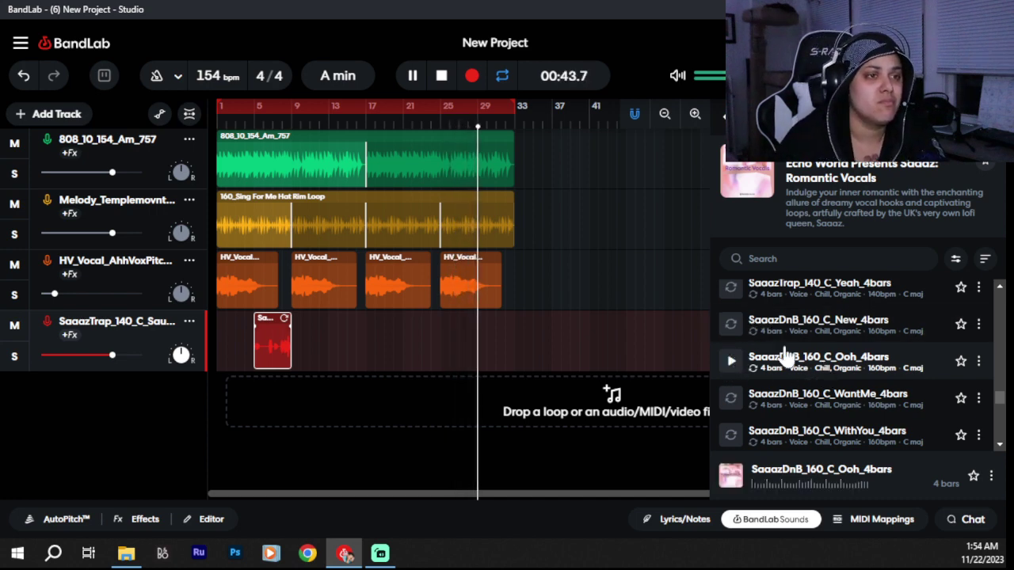
{"action": "left_click", "coordinate": [731, 325]}
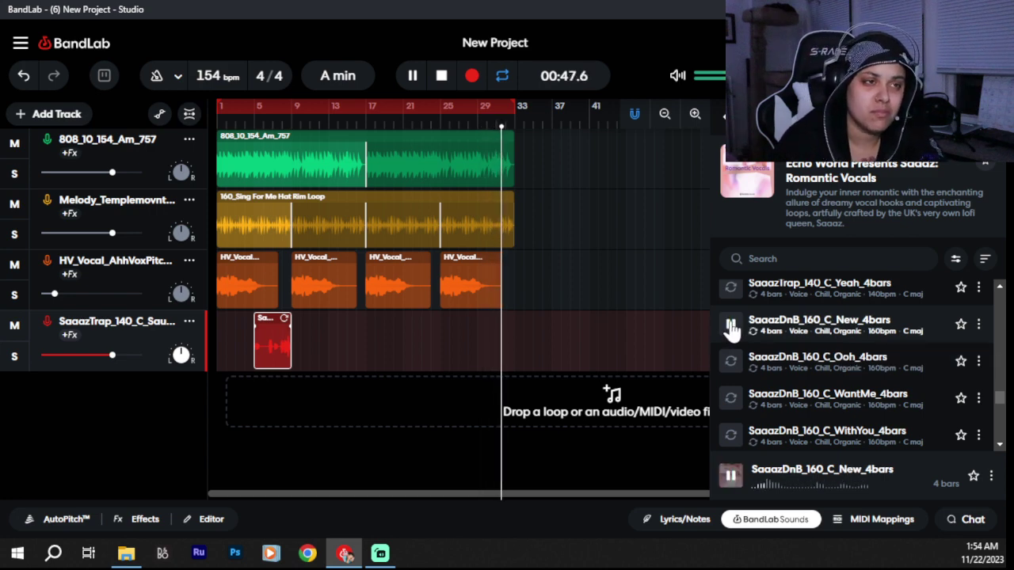
{"action": "left_click", "coordinate": [731, 327]}
{"action": "scroll", "coordinate": [744, 337], "scroll_direction": "up", "scroll_amount": 3}
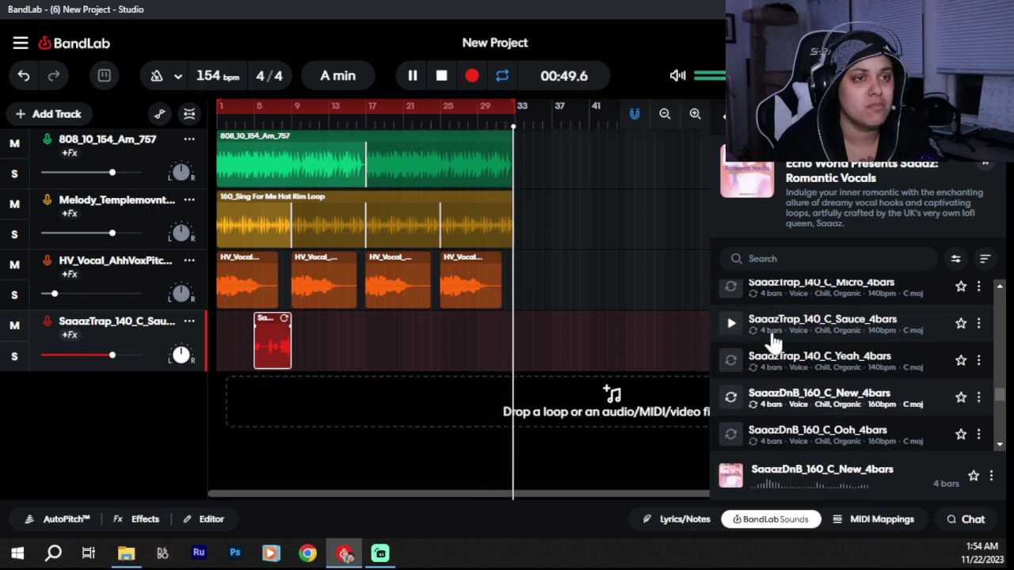
{"action": "left_click", "coordinate": [731, 392]}
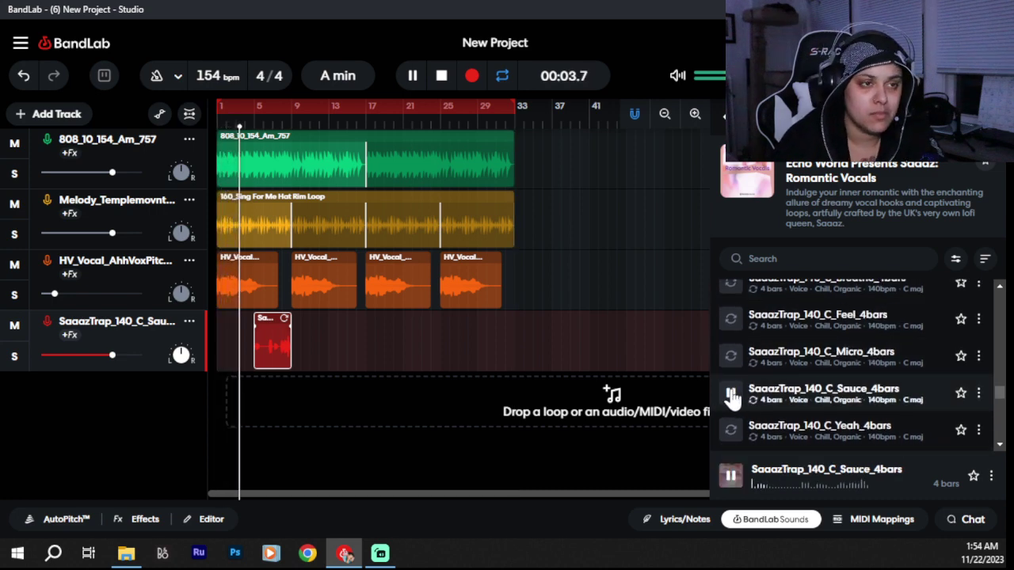
{"action": "left_click", "coordinate": [731, 399]}
Step: Preview SaaazTrap_140_C_Micro_4bars and place it on the SaaazTrap track at bar 13
{"action": "left_click", "coordinate": [730, 356]}
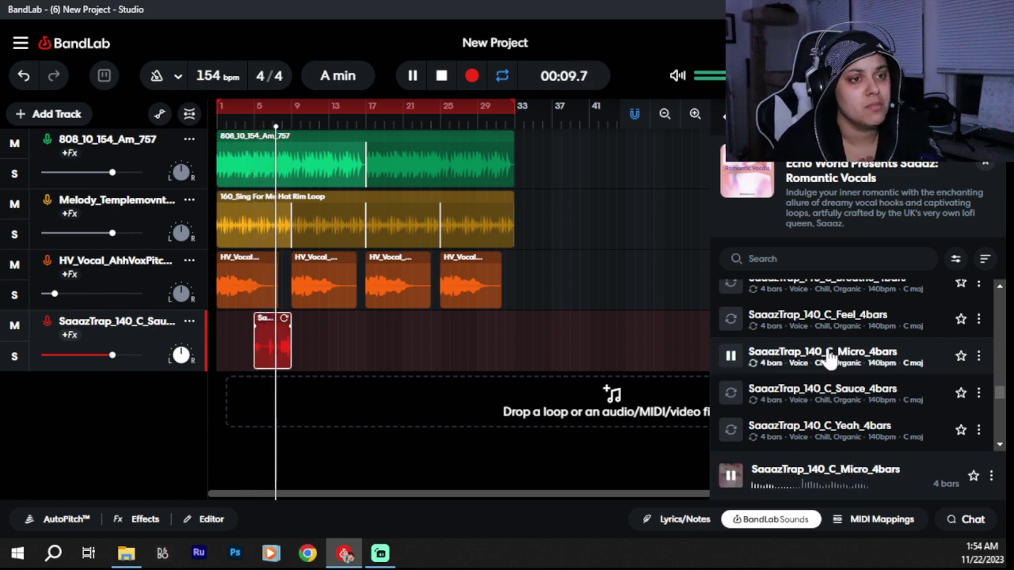
{"action": "left_click_drag", "start_coordinate": [828, 358], "coordinate": [323, 353]}
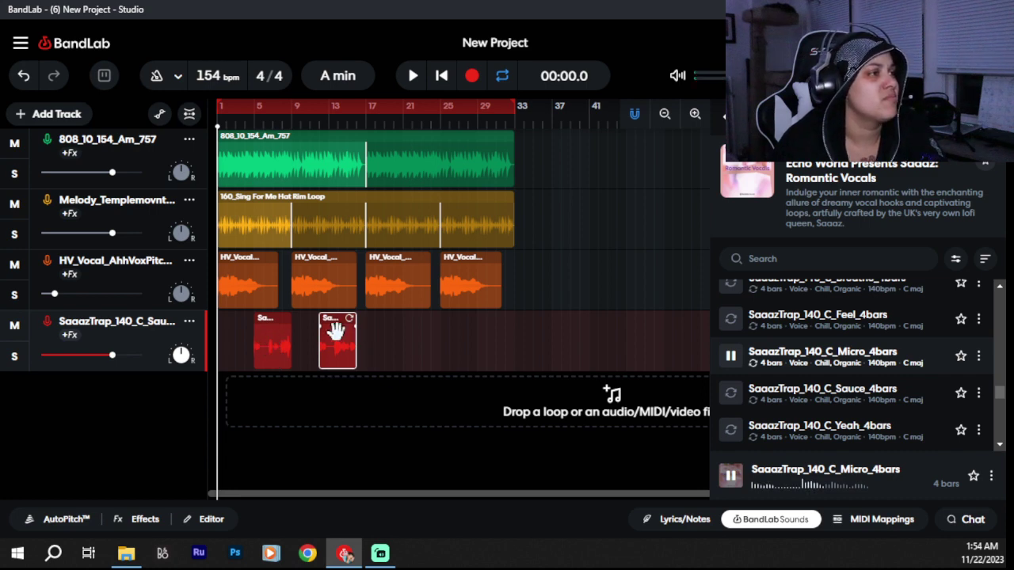
{"action": "left_click_drag", "start_coordinate": [337, 329], "coordinate": [354, 333]}
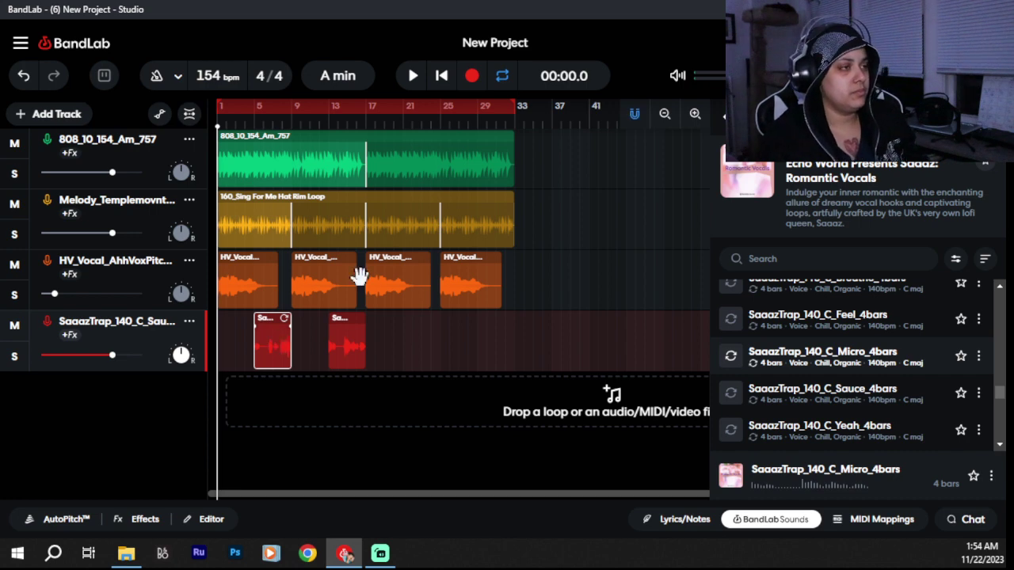
Step: Paste a copy of the Sauce clip at bar 21 and of the Micro clip at bar 29 on the SaaazTrap track
{"action": "left_click", "coordinate": [403, 125]}
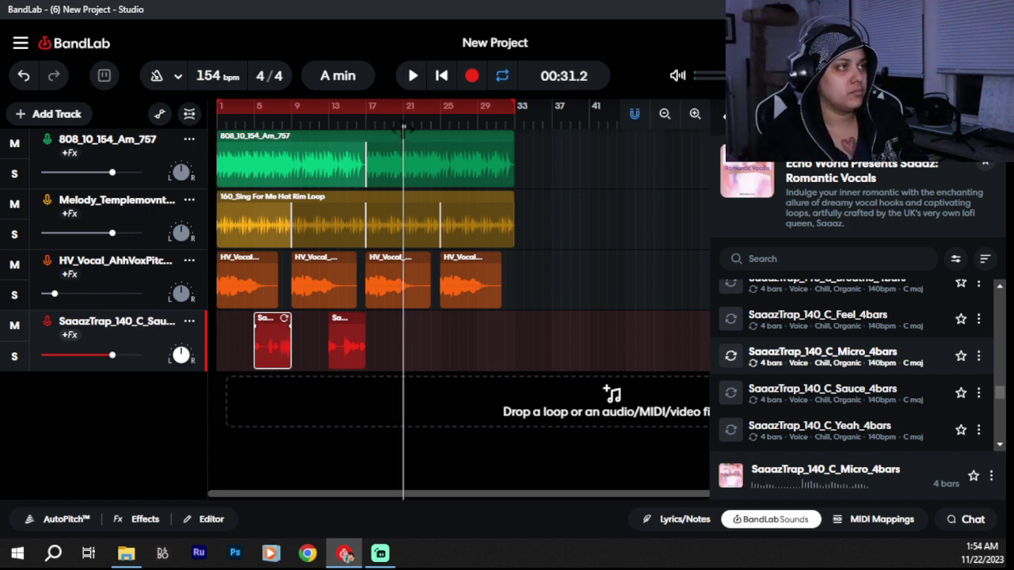
{"action": "key", "text": "ctrl+v"}
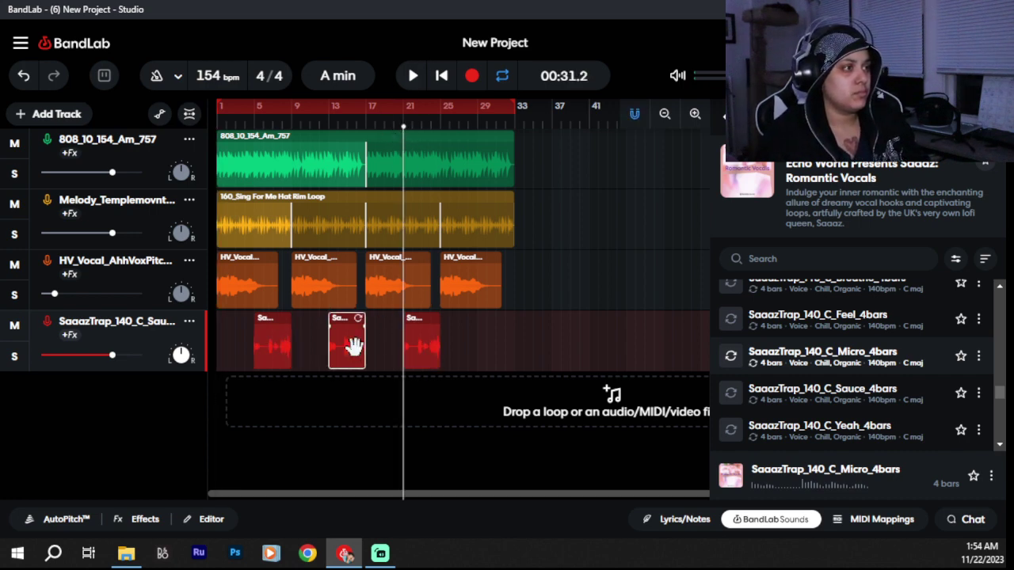
{"action": "left_click", "coordinate": [476, 120]}
{"action": "key", "text": "ctrl+v"}
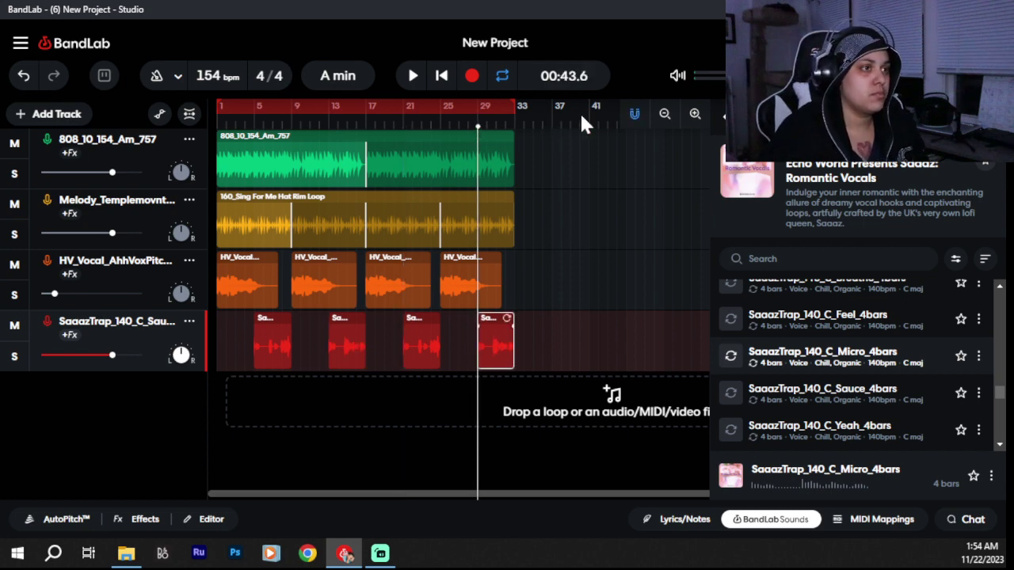
Step: Play the beat from the start, raise the HV_Vocal track's volume slightly, and stop playback
{"action": "left_click", "coordinate": [450, 80]}
{"action": "left_click", "coordinate": [411, 81]}
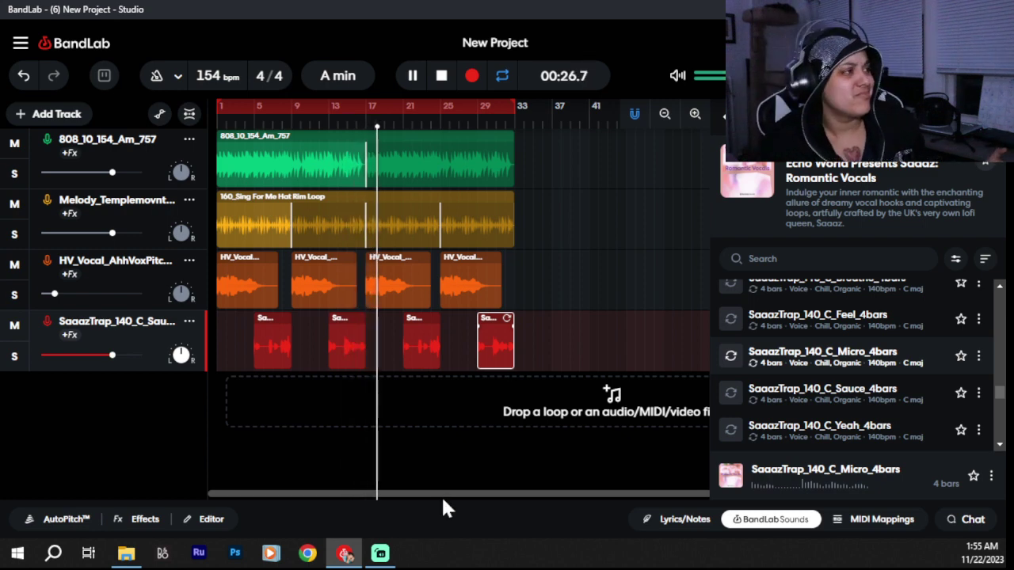
{"action": "left_click_drag", "start_coordinate": [57, 297], "coordinate": [68, 320]}
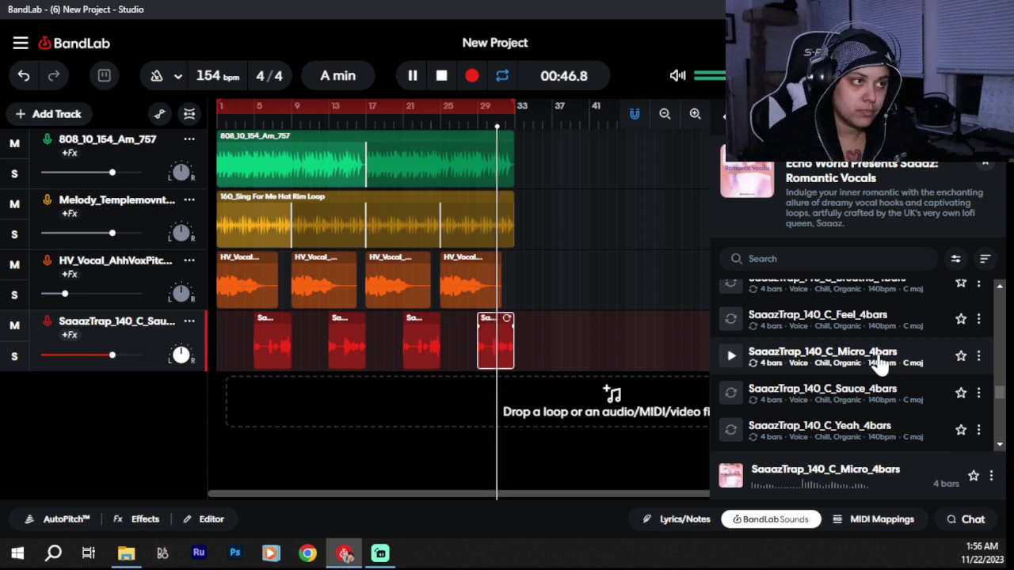
{"action": "scroll", "coordinate": [905, 368], "scroll_direction": "down", "scroll_amount": 5}
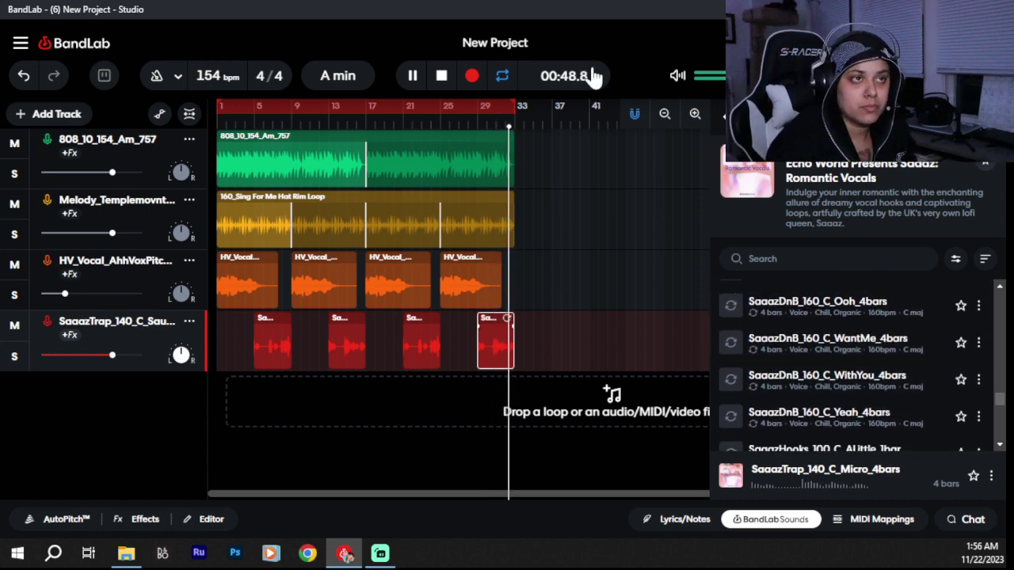
{"action": "left_click", "coordinate": [442, 76]}
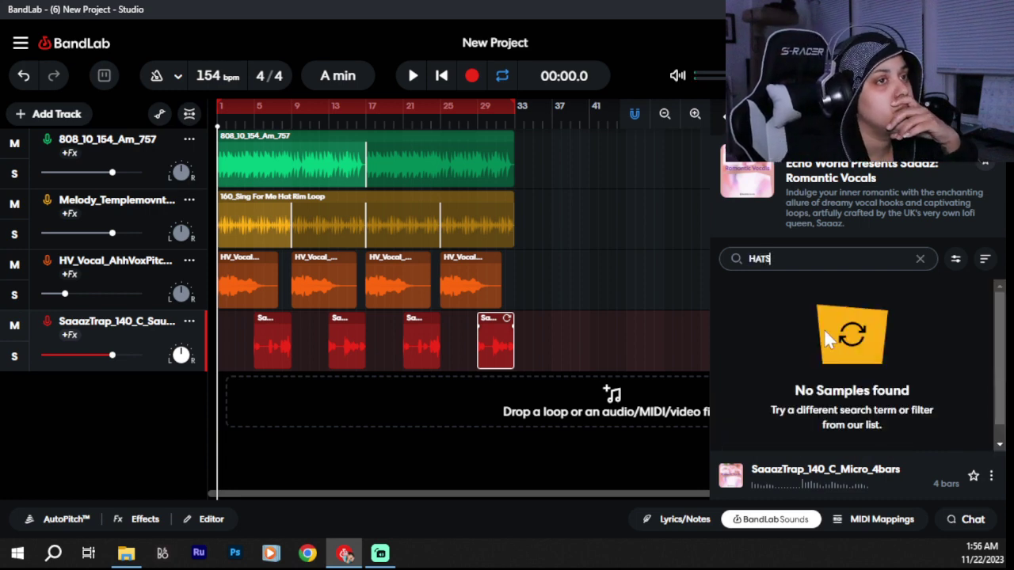
Step: Search the Romantic Vocals pack for HI HATS and preview SaaazWords_C_Baby_01
{"action": "key", "text": "Home"}
{"action": "type", "text": "HI"}
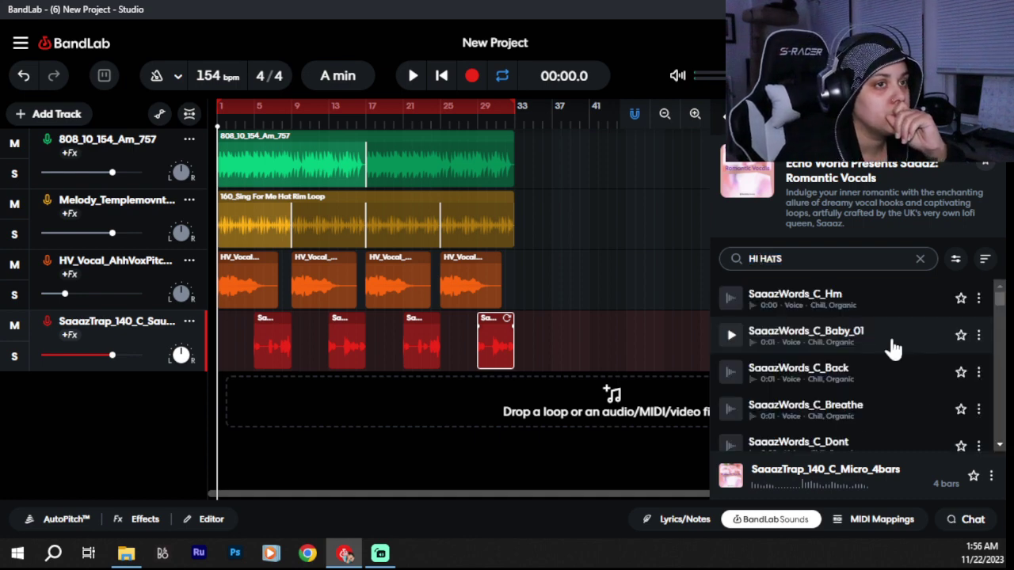
{"action": "left_click", "coordinate": [892, 348]}
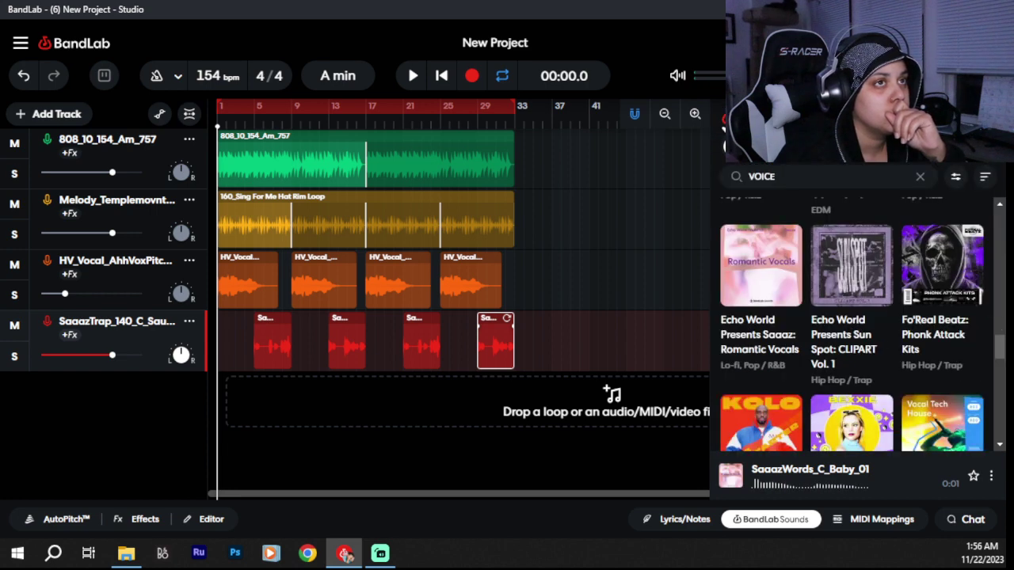
Step: Search the sound packs for HI HATS, then preview and open Fo'Real Beatz: Interplanetary Trap Hats
{"action": "left_click", "coordinate": [703, 195]}
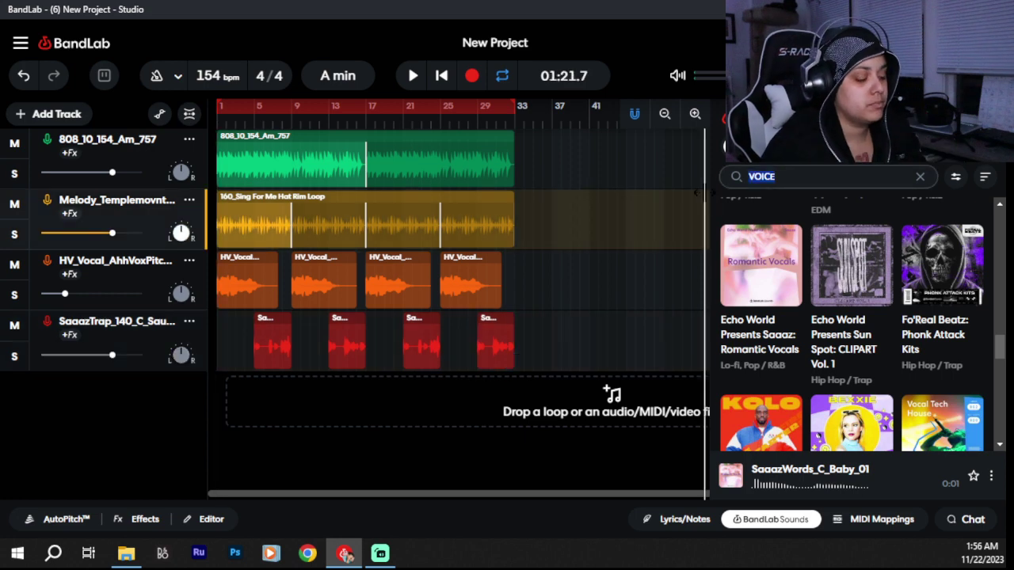
{"action": "type", "text": "HI HATS"}
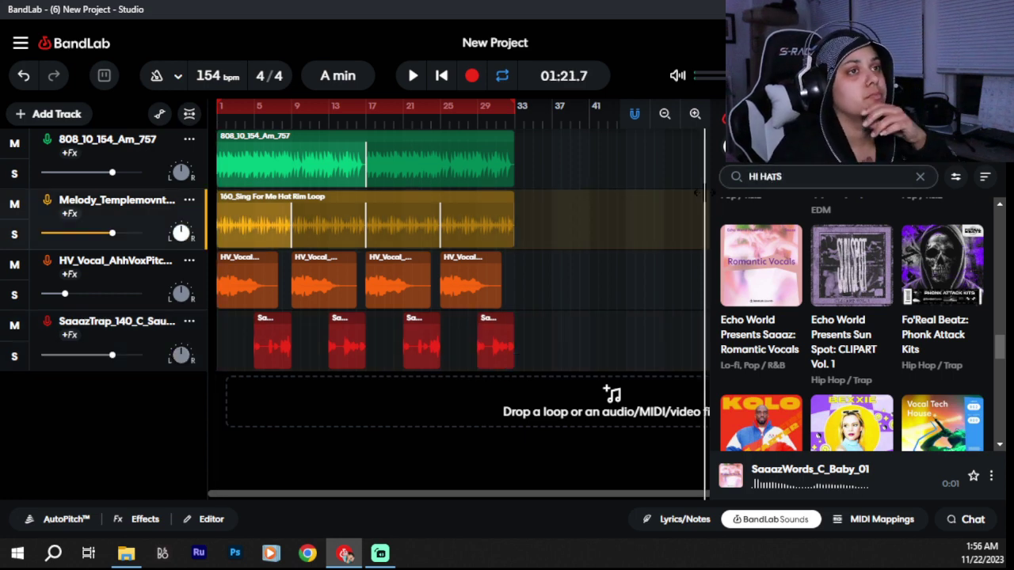
{"action": "key", "text": "Return"}
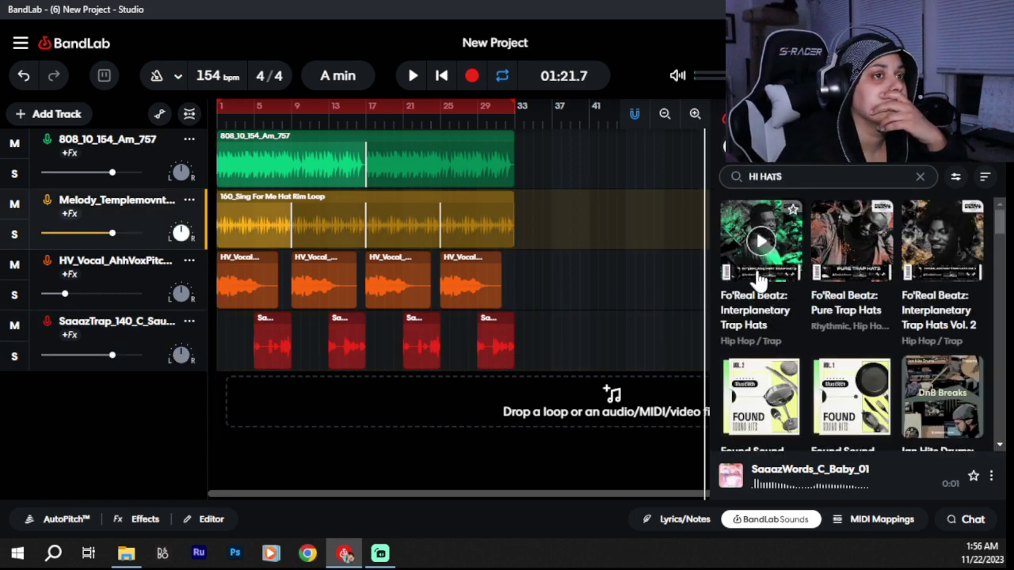
{"action": "left_click", "coordinate": [762, 243]}
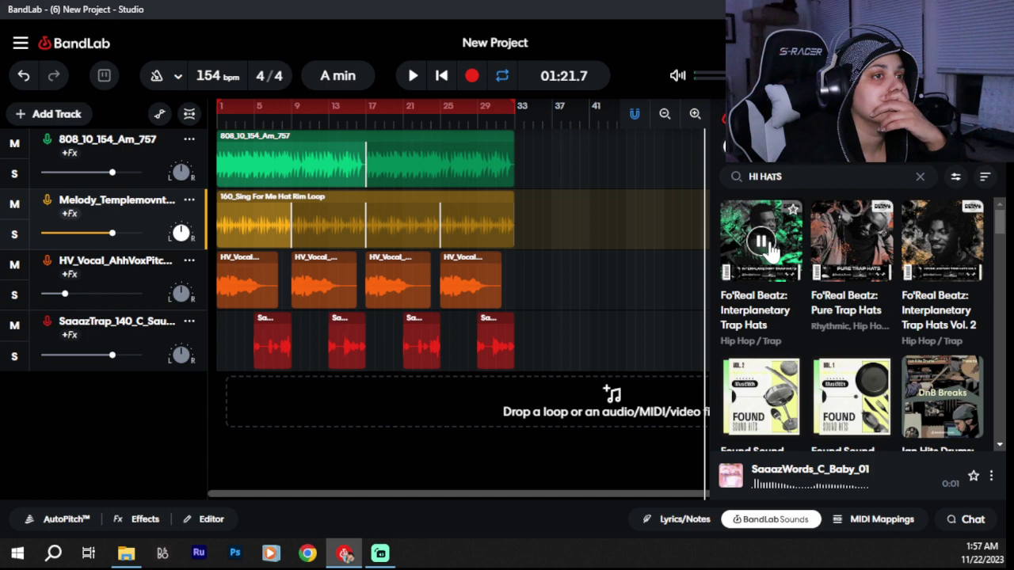
{"action": "left_click", "coordinate": [789, 270]}
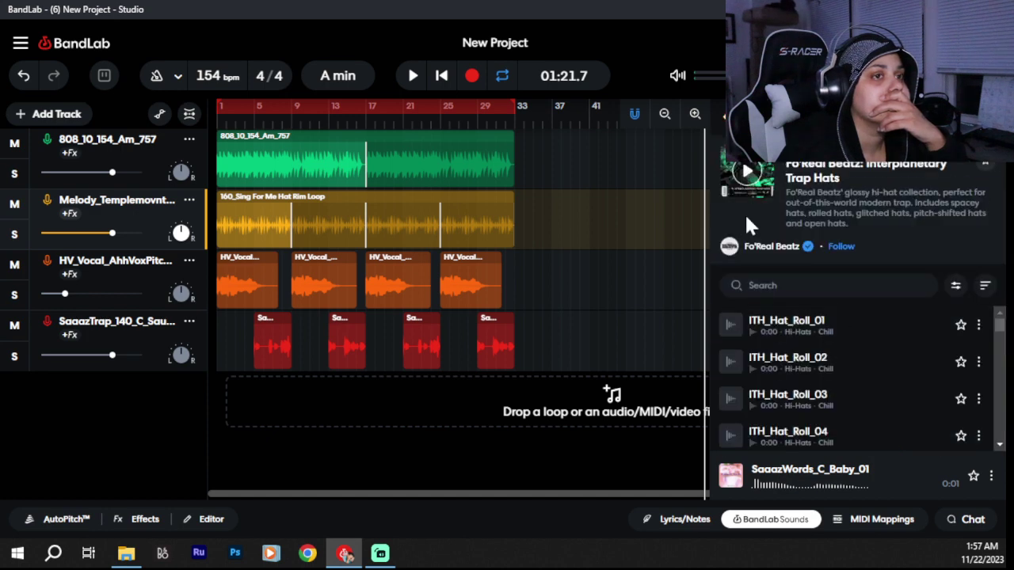
Step: Preview ITH_Hat_Roll_01, ITH_192_Hat_36_8bars.1 and ITH_186_Hat_35_8bars.1_1, playing the last one with the beat
{"action": "left_click", "coordinate": [743, 332]}
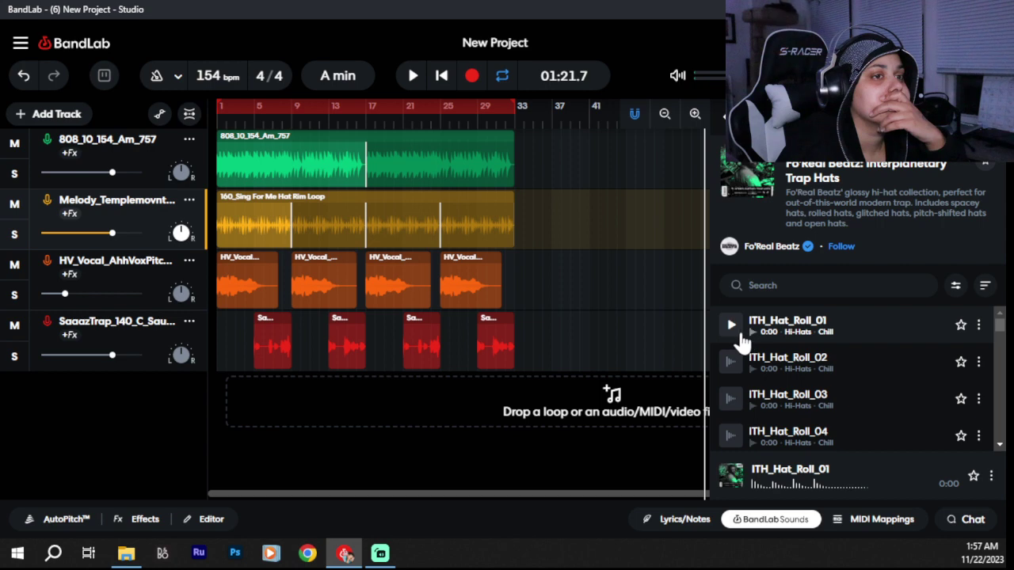
{"action": "scroll", "coordinate": [743, 341], "scroll_direction": "down", "scroll_amount": 1}
{"action": "scroll", "coordinate": [743, 342], "scroll_direction": "down", "scroll_amount": 4}
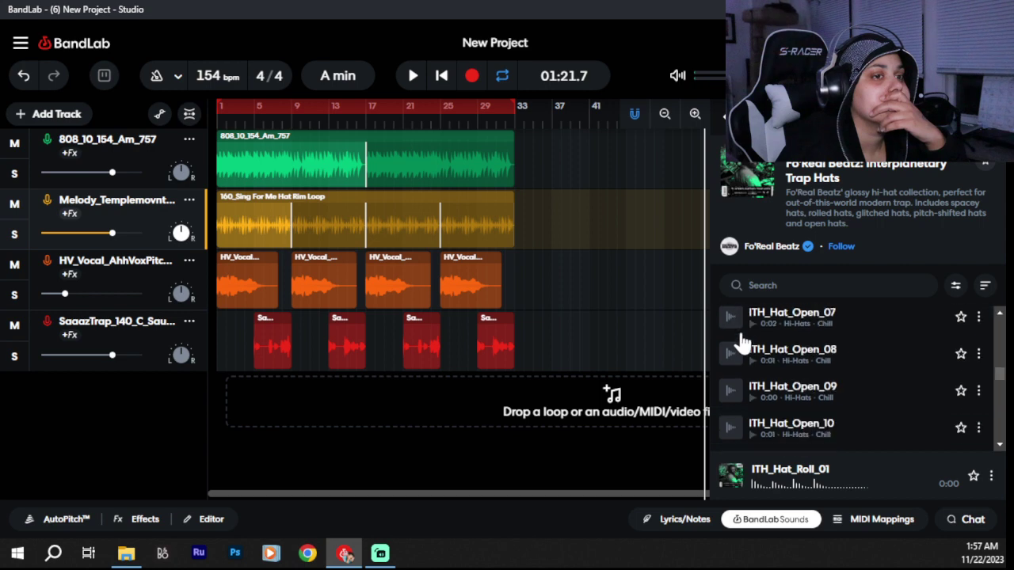
{"action": "scroll", "coordinate": [741, 342], "scroll_direction": "down", "scroll_amount": 5}
{"action": "left_click", "coordinate": [730, 360]}
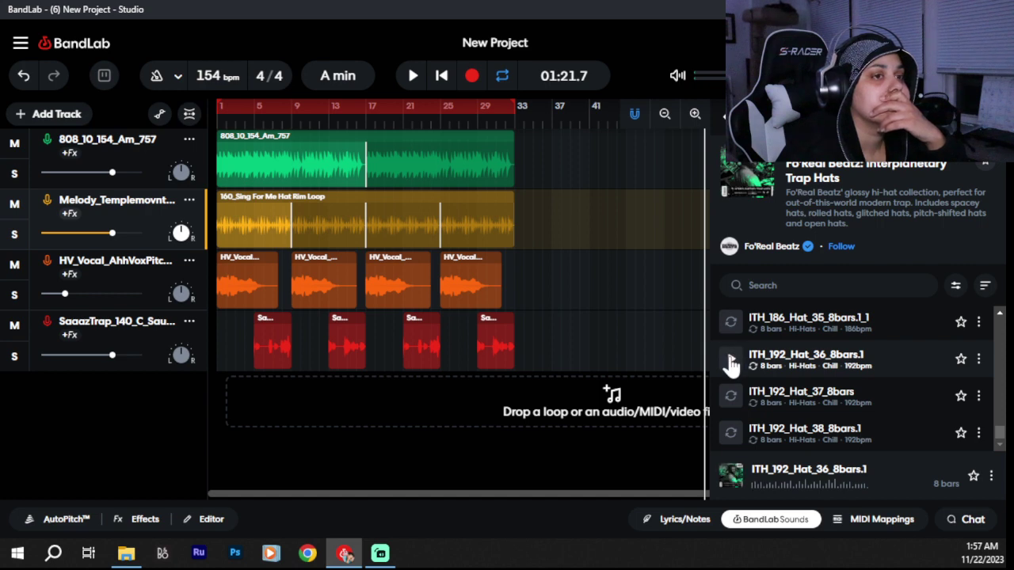
{"action": "left_click", "coordinate": [729, 323]}
{"action": "scroll", "coordinate": [730, 333], "scroll_direction": "up", "scroll_amount": 2}
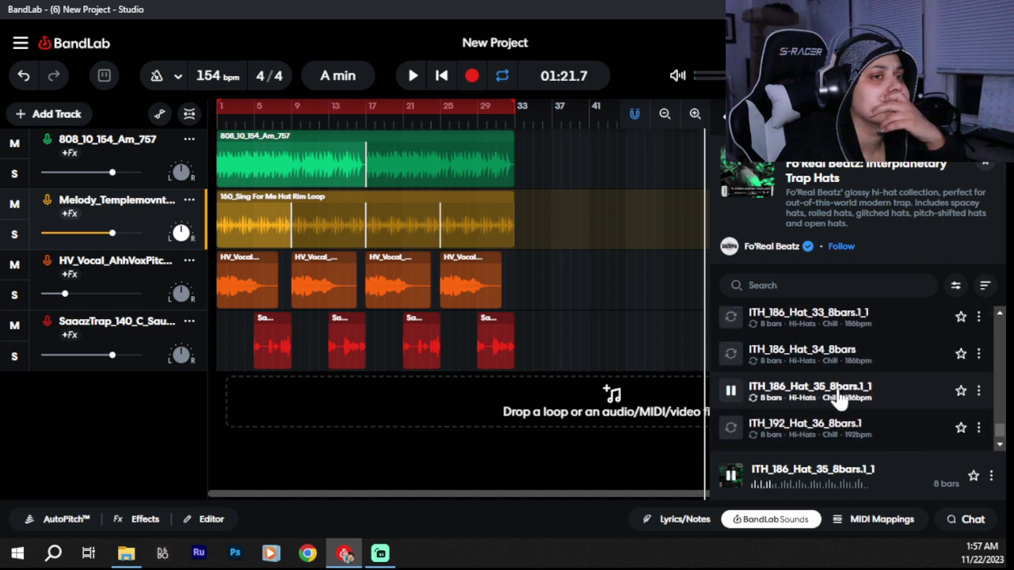
{"action": "key", "text": "space"}
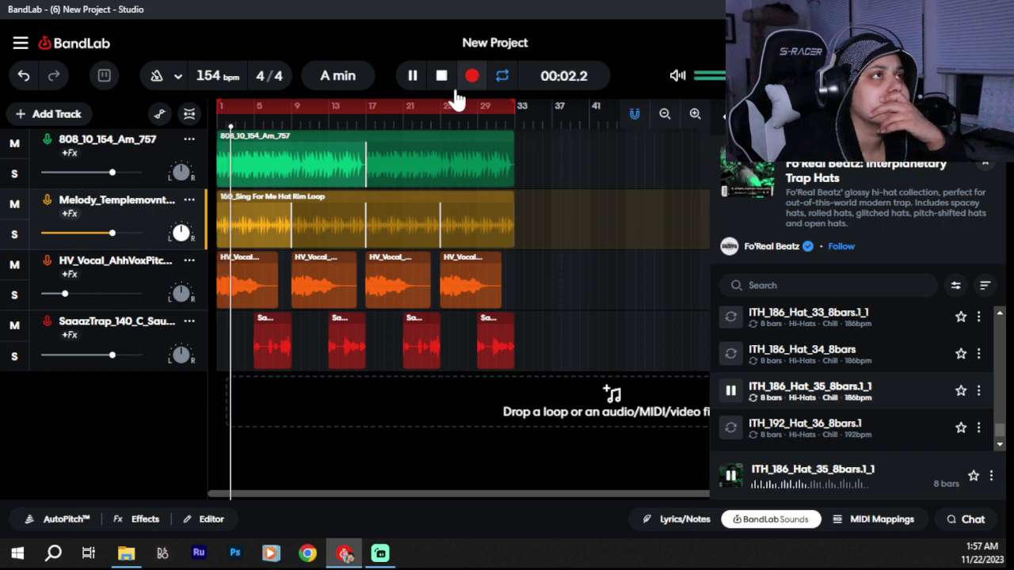
{"action": "left_click", "coordinate": [734, 393]}
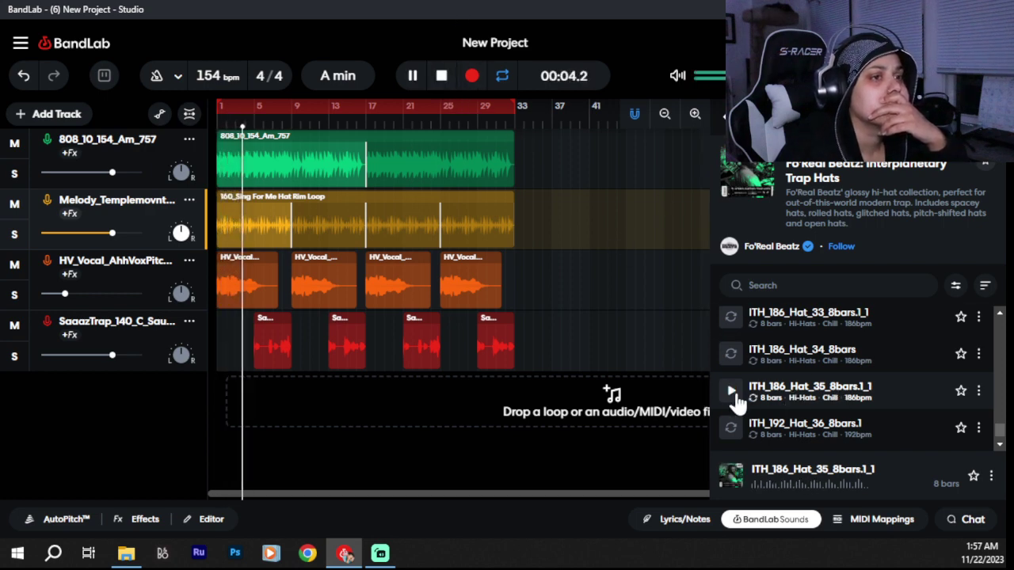
Step: Try ITH_186_Hat_35_8bars.1_1 on a new track at bar 1 against the beat and delete its clip
{"action": "left_click_drag", "start_coordinate": [383, 436], "coordinate": [226, 404]}
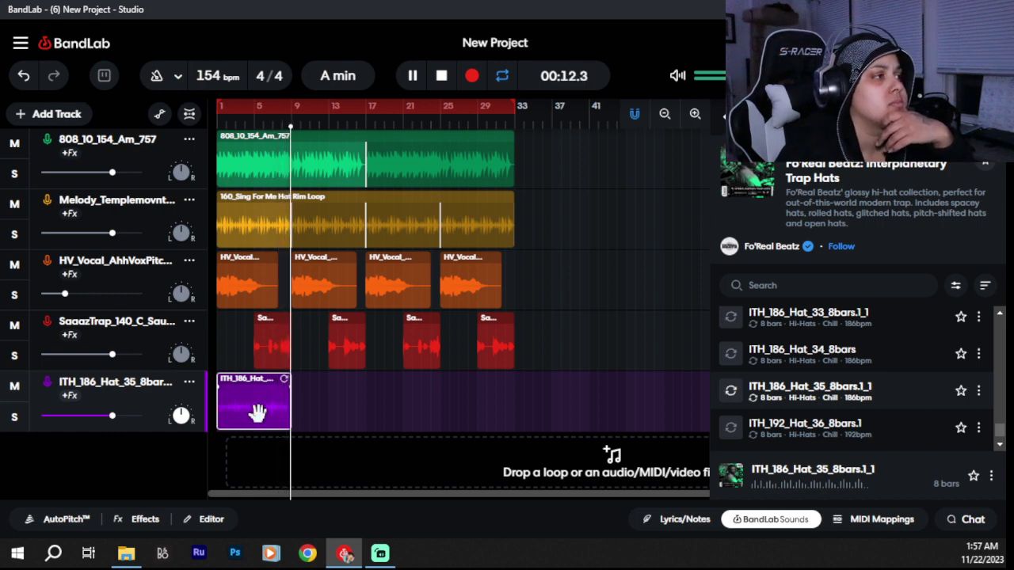
{"action": "key", "text": "space"}
{"action": "key", "text": "space"}
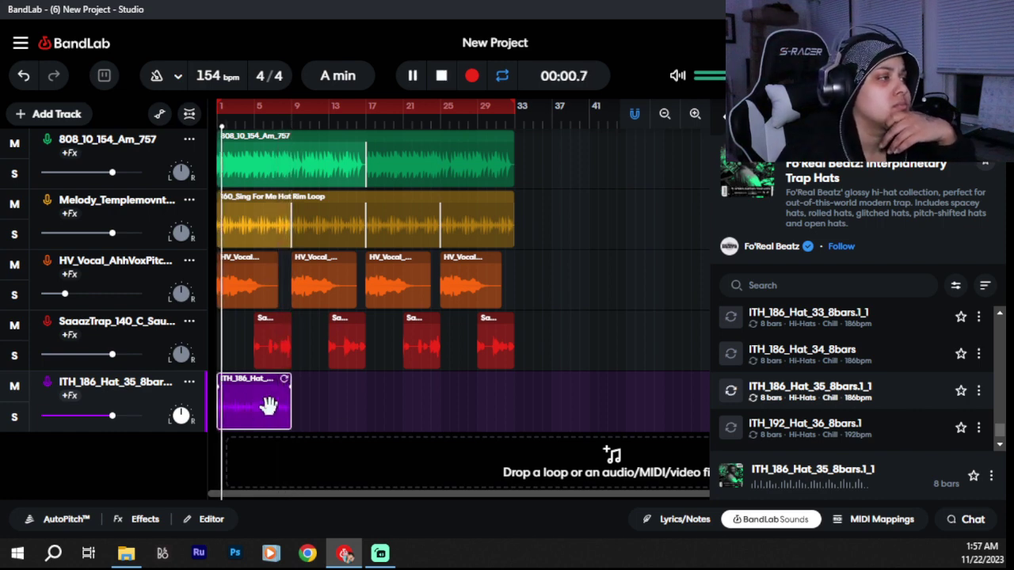
{"action": "right_click", "coordinate": [268, 404]}
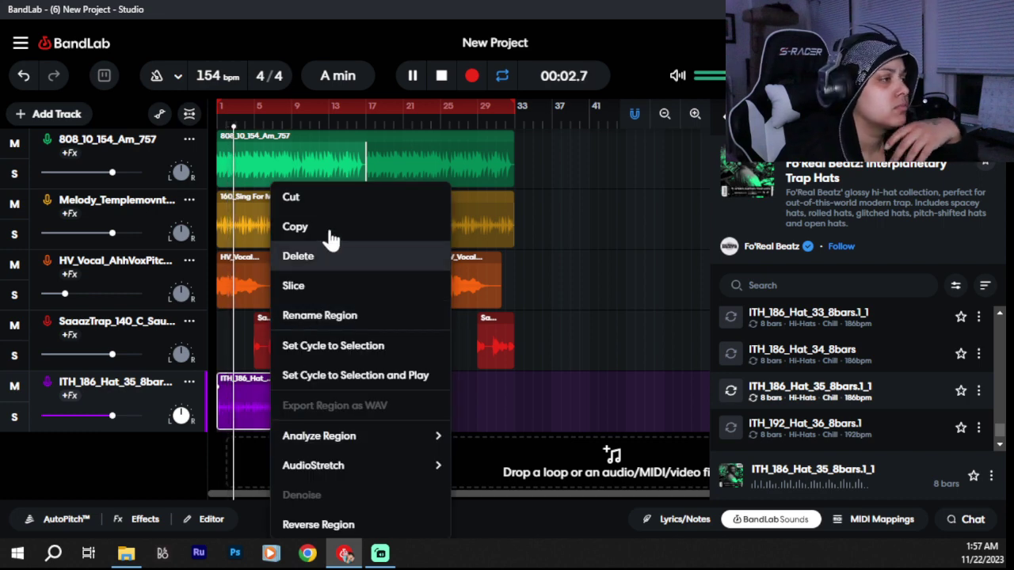
{"action": "left_click", "coordinate": [320, 262]}
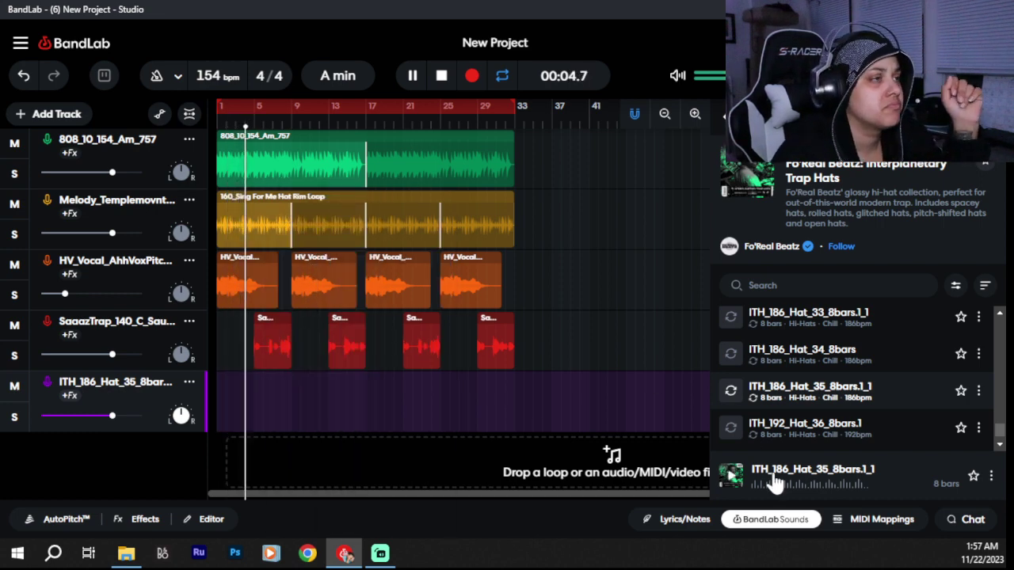
Step: Preview ITH_186_Hat_34_8bars against the beat, stop playback, and preview ITH_186_Hat_33_8bars.1_1 on its own
{"action": "left_click", "coordinate": [781, 354]}
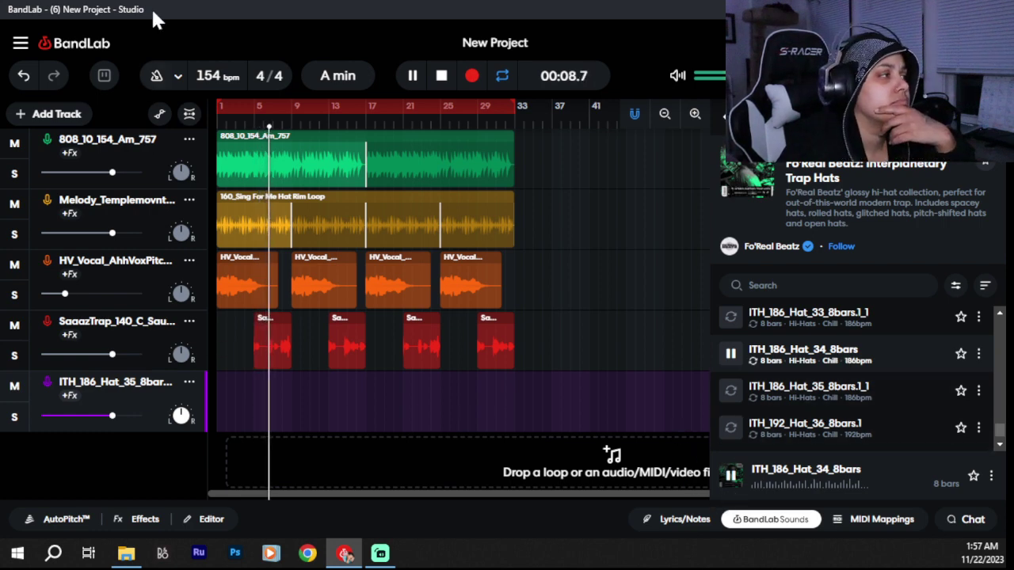
{"action": "left_click", "coordinate": [443, 77]}
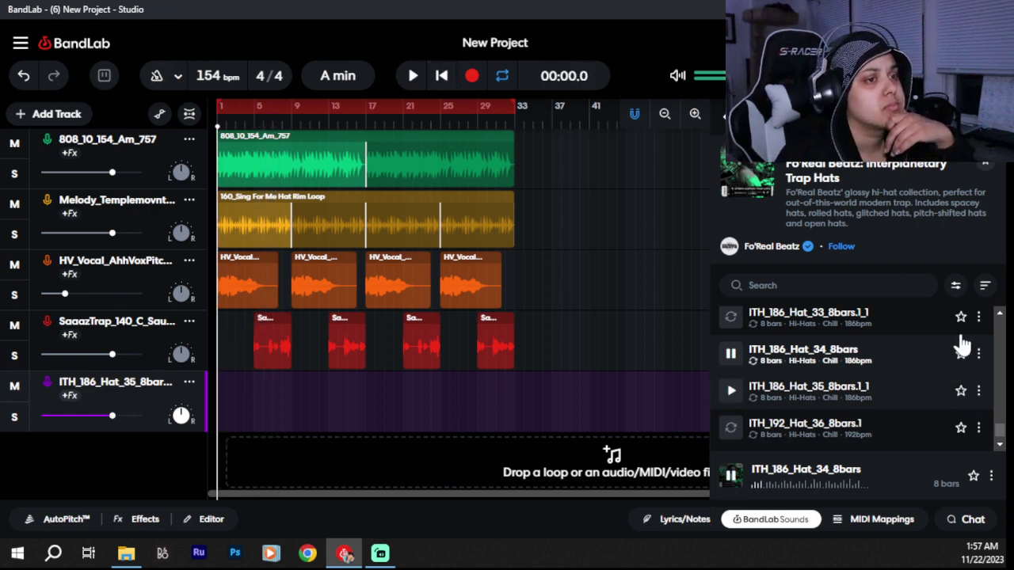
{"action": "left_click", "coordinate": [857, 330]}
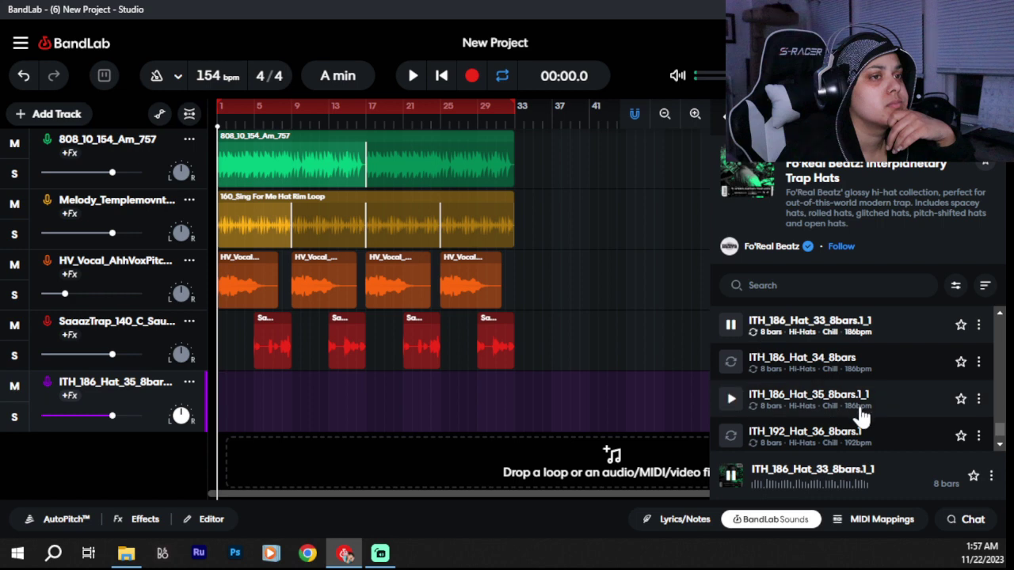
{"action": "scroll", "coordinate": [861, 412], "scroll_direction": "down", "scroll_amount": 1}
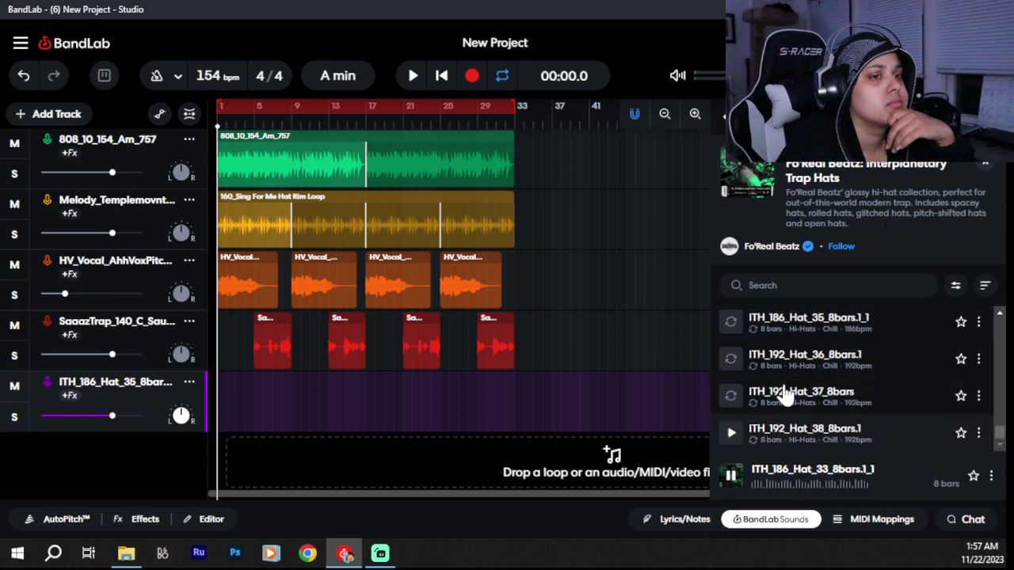
{"action": "scroll", "coordinate": [782, 389], "scroll_direction": "up", "scroll_amount": 4}
{"action": "scroll", "coordinate": [760, 388], "scroll_direction": "up", "scroll_amount": 1}
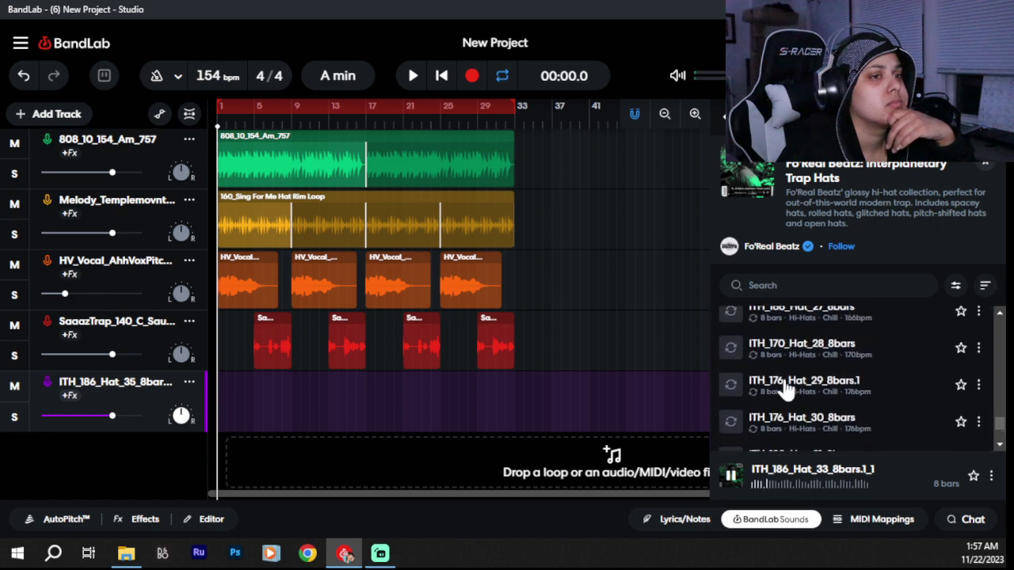
Step: Preview ITH_170_Hat_28_8bars and ITH_162_Hat_25_8bars in the Interplanetary Trap Hats pack
{"action": "left_click", "coordinate": [732, 350]}
{"action": "scroll", "coordinate": [831, 363], "scroll_direction": "up", "scroll_amount": 2}
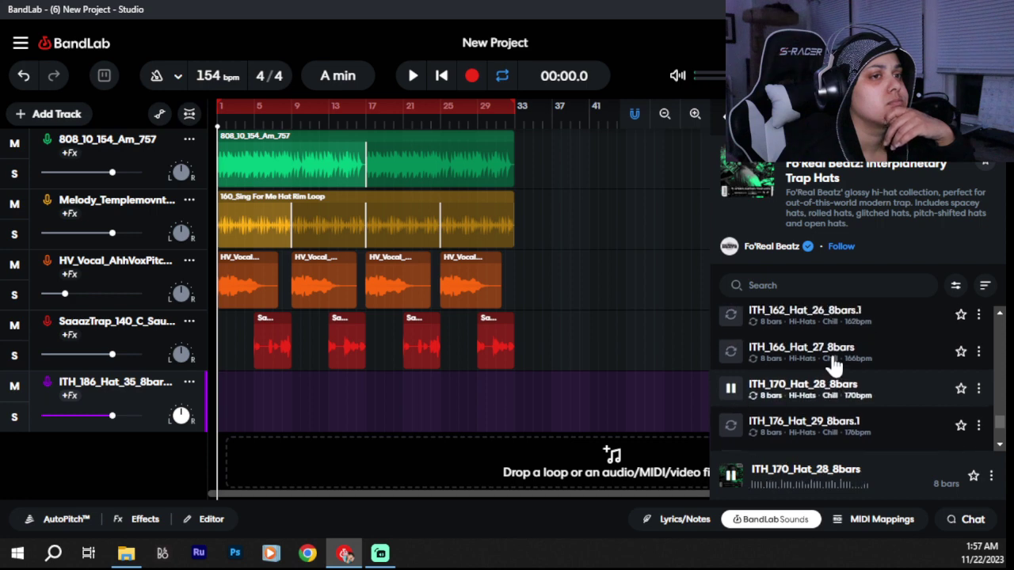
{"action": "scroll", "coordinate": [833, 364], "scroll_direction": "up", "scroll_amount": 1}
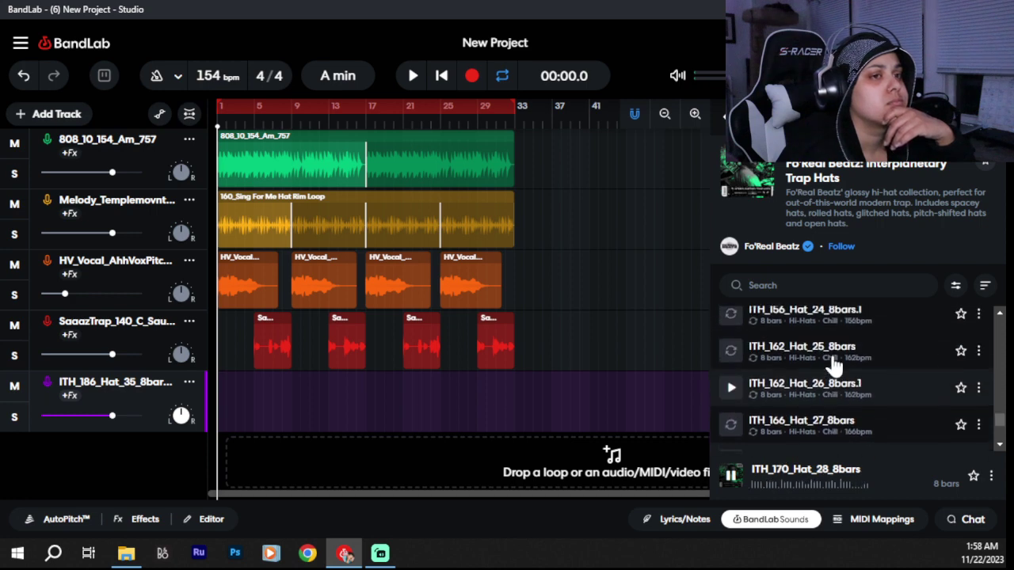
{"action": "scroll", "coordinate": [832, 361], "scroll_direction": "down", "scroll_amount": 1}
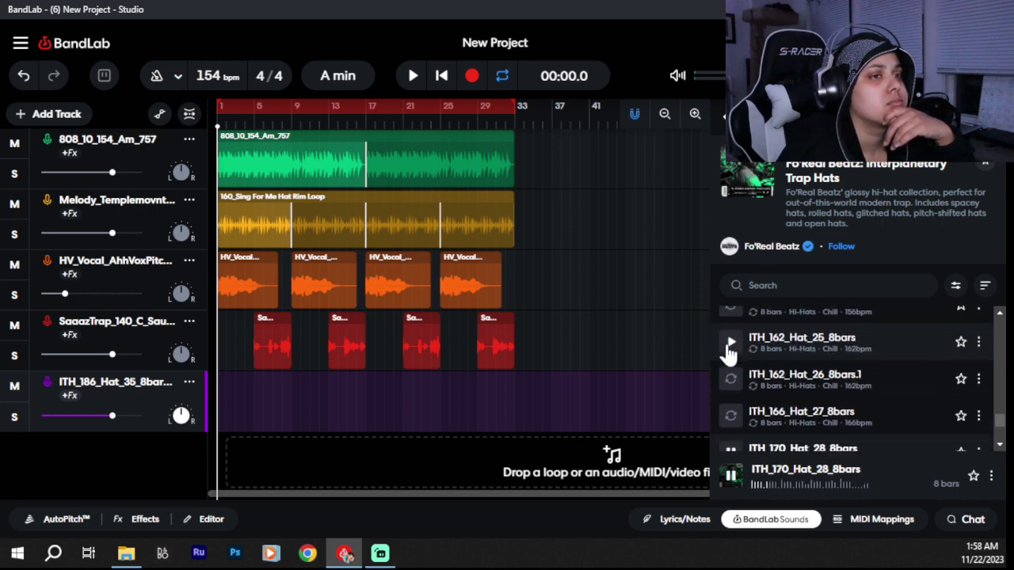
{"action": "left_click", "coordinate": [737, 349]}
{"action": "scroll", "coordinate": [792, 344], "scroll_direction": "up", "scroll_amount": 3}
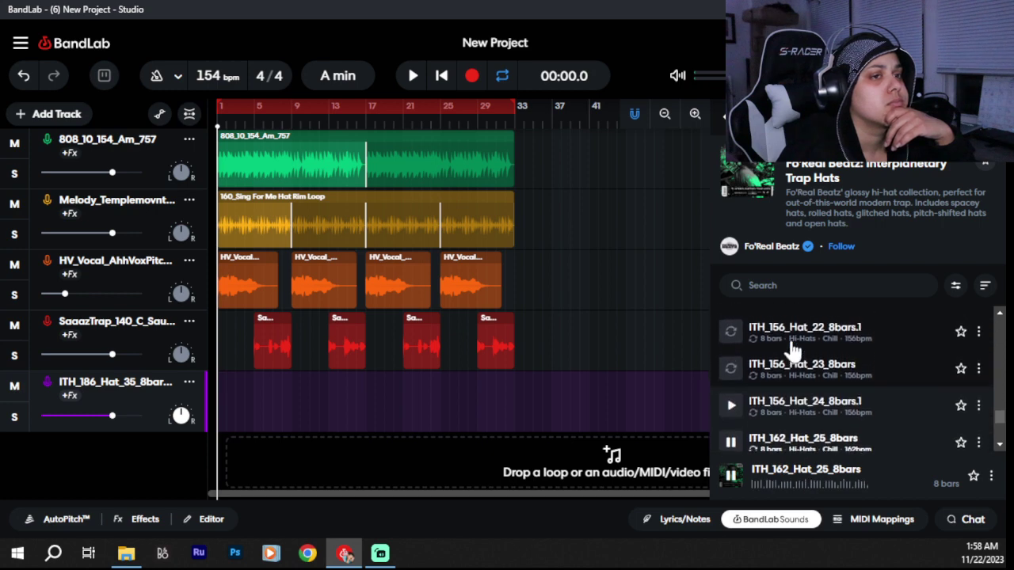
Step: Preview ITH_156_Hat_22_8bars.1, place it at bar 1 on the empty hat track and loop it up to bar 33
{"action": "left_click", "coordinate": [730, 331]}
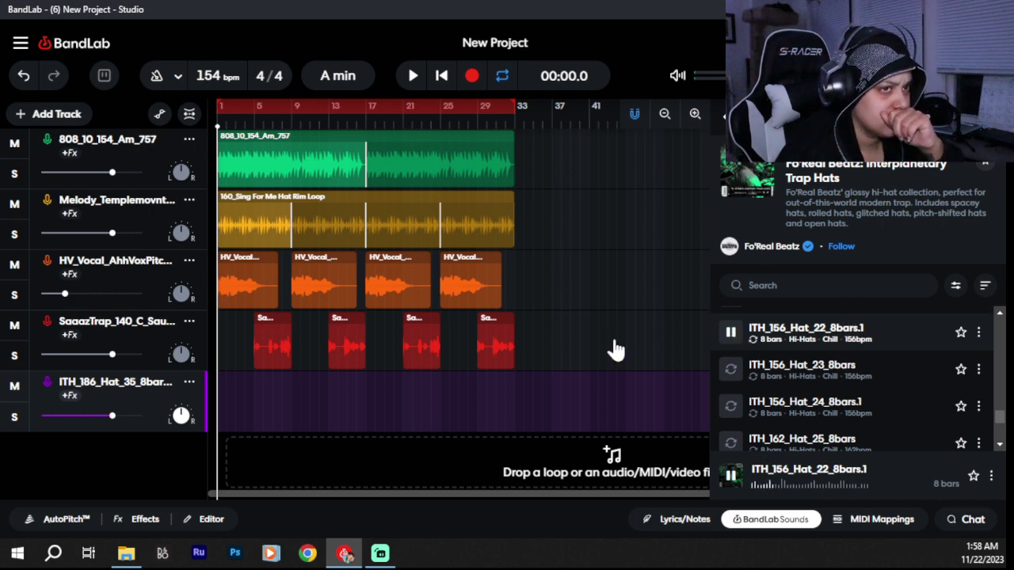
{"action": "left_click_drag", "start_coordinate": [616, 349], "coordinate": [225, 388]}
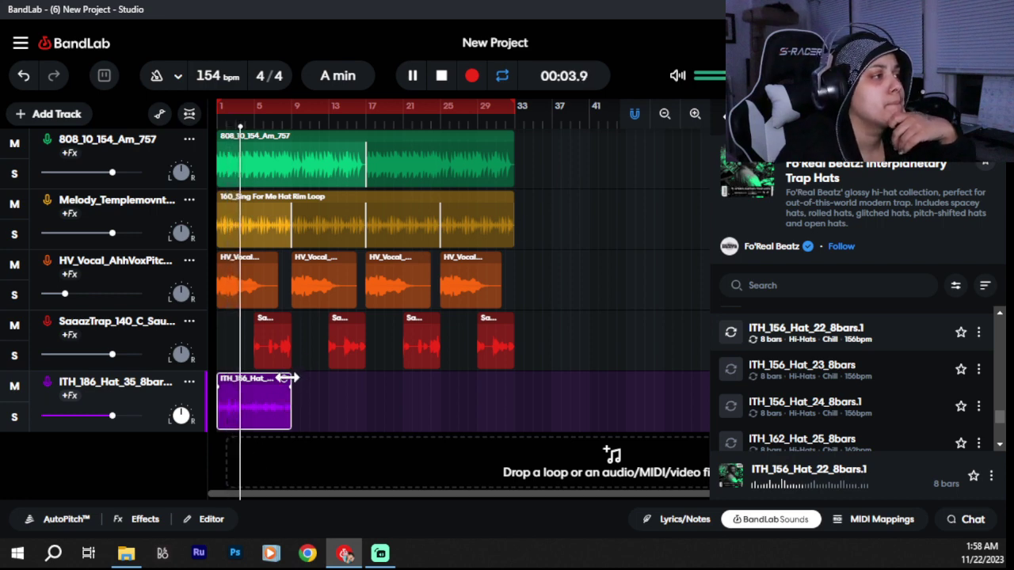
{"action": "left_click_drag", "start_coordinate": [286, 378], "coordinate": [512, 410]}
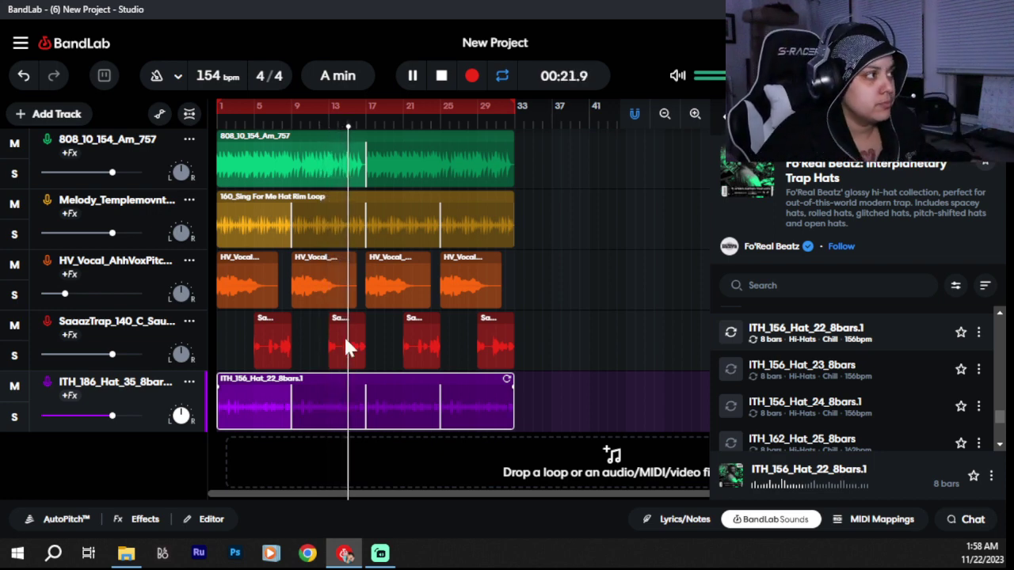
Step: Lower the SaaazTrap_140_C_Sauce track's volume slightly and add Filter Echo + with 10% feedback and 19% mix
{"action": "left_click_drag", "start_coordinate": [112, 355], "coordinate": [106, 356]}
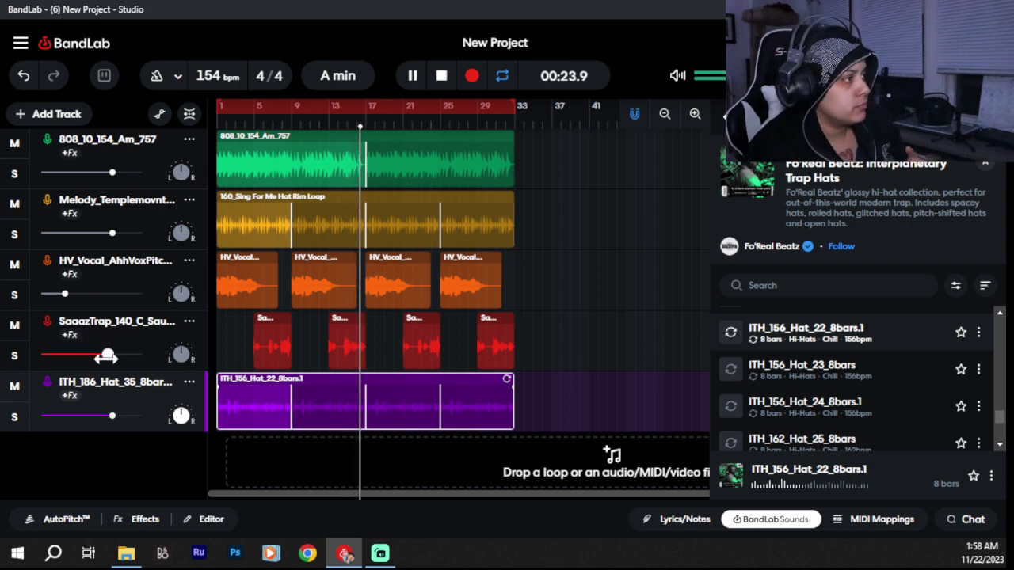
{"action": "left_click", "coordinate": [70, 335]}
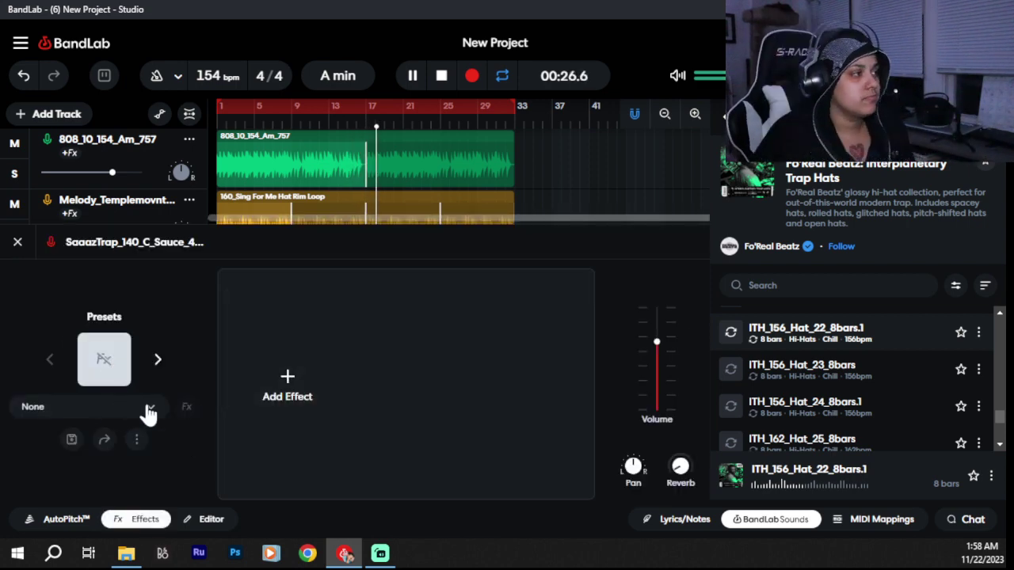
{"action": "left_click", "coordinate": [287, 381]}
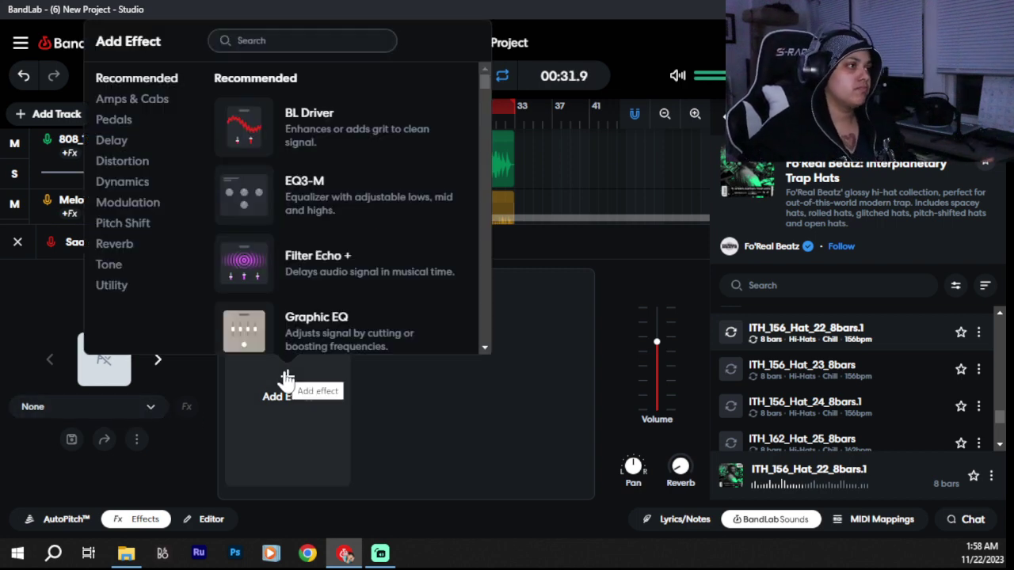
{"action": "left_click", "coordinate": [247, 268]}
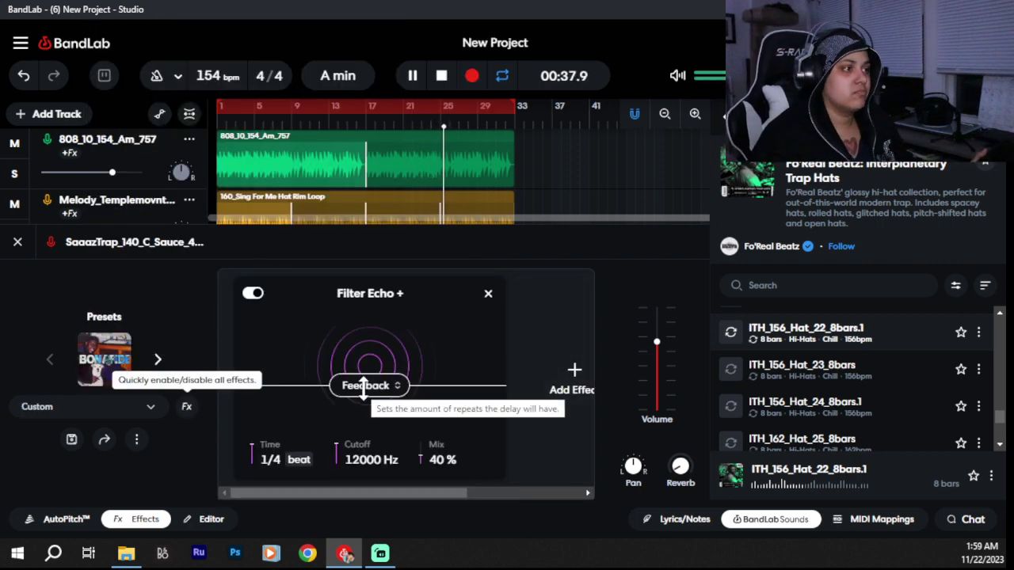
{"action": "left_click_drag", "start_coordinate": [364, 388], "coordinate": [364, 400]}
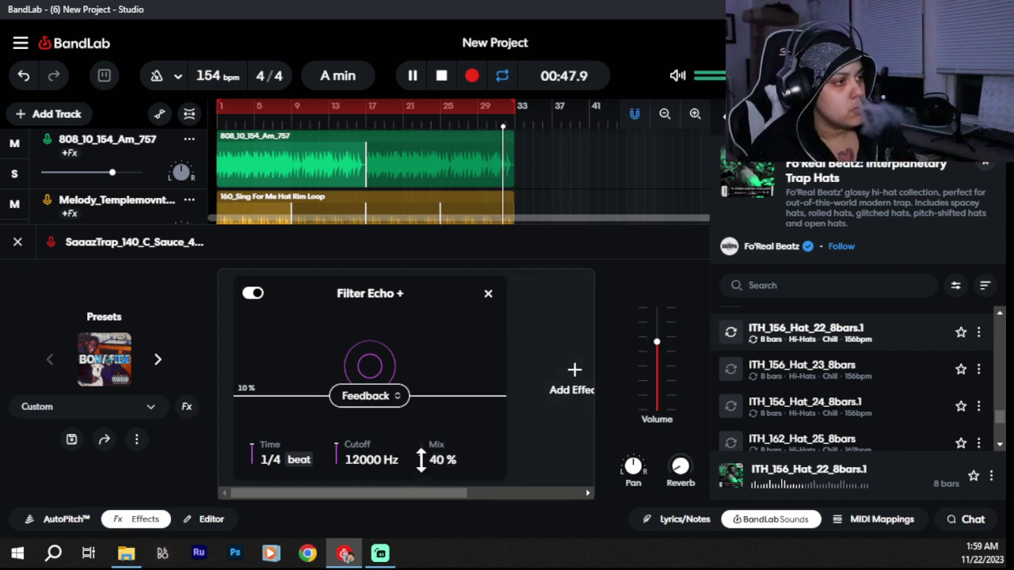
{"action": "left_click_drag", "start_coordinate": [420, 460], "coordinate": [419, 482]}
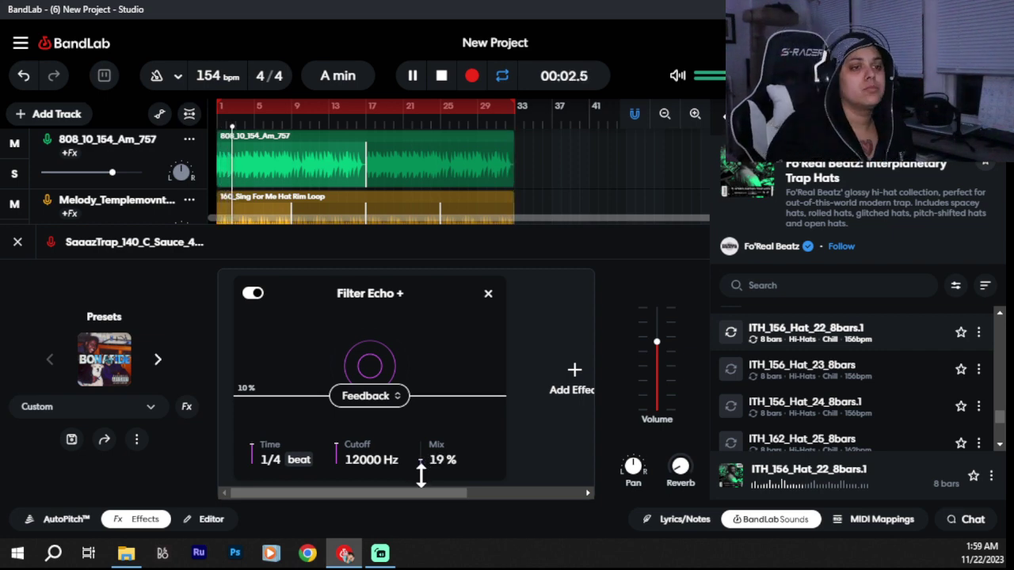
Step: Add a Spring Reverb after the Filter Echo + on the SaaazTrap_140_C_Sauce track and close its effects
{"action": "left_click", "coordinate": [577, 363]}
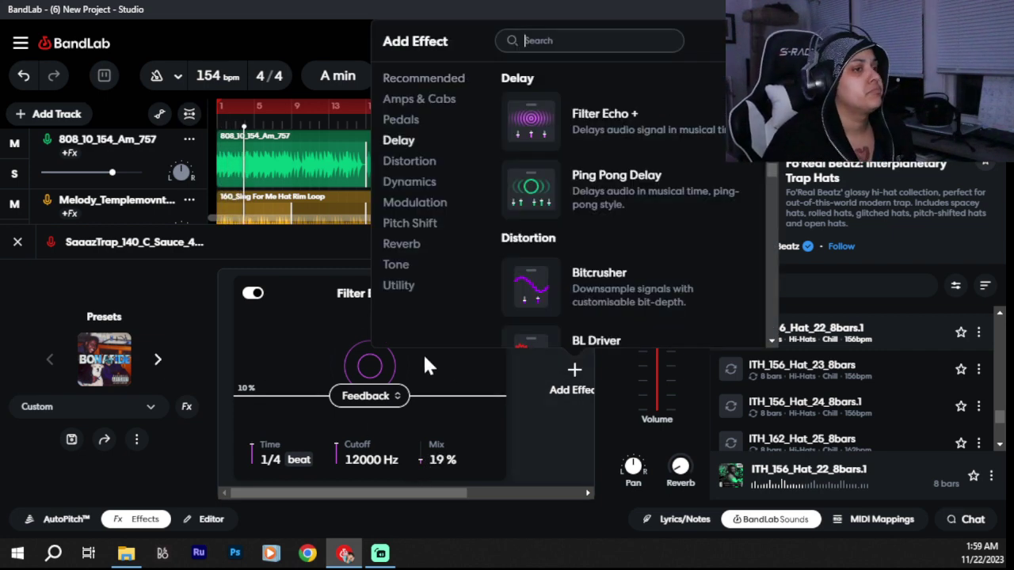
{"action": "left_click", "coordinate": [411, 246]}
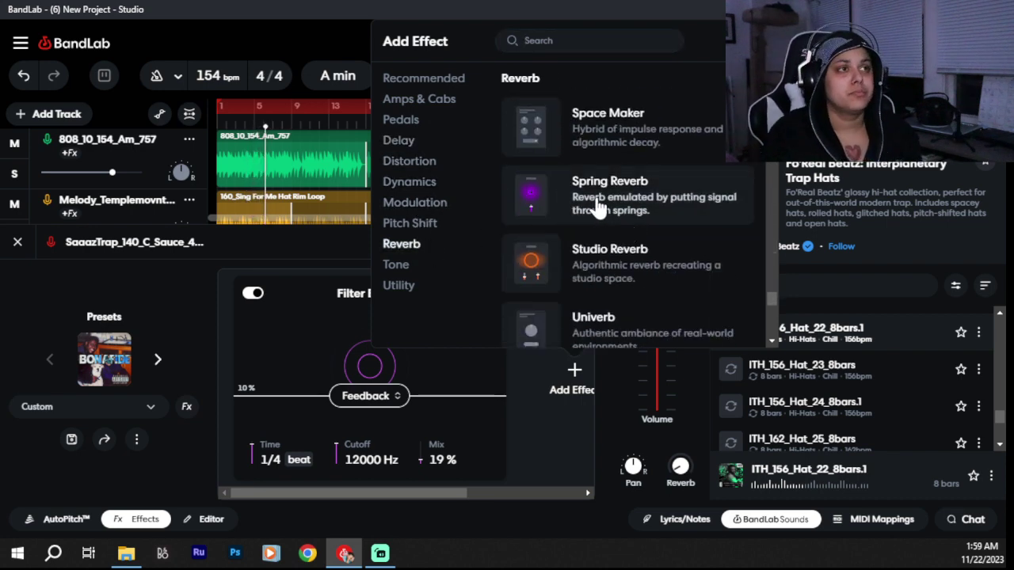
{"action": "left_click", "coordinate": [599, 207]}
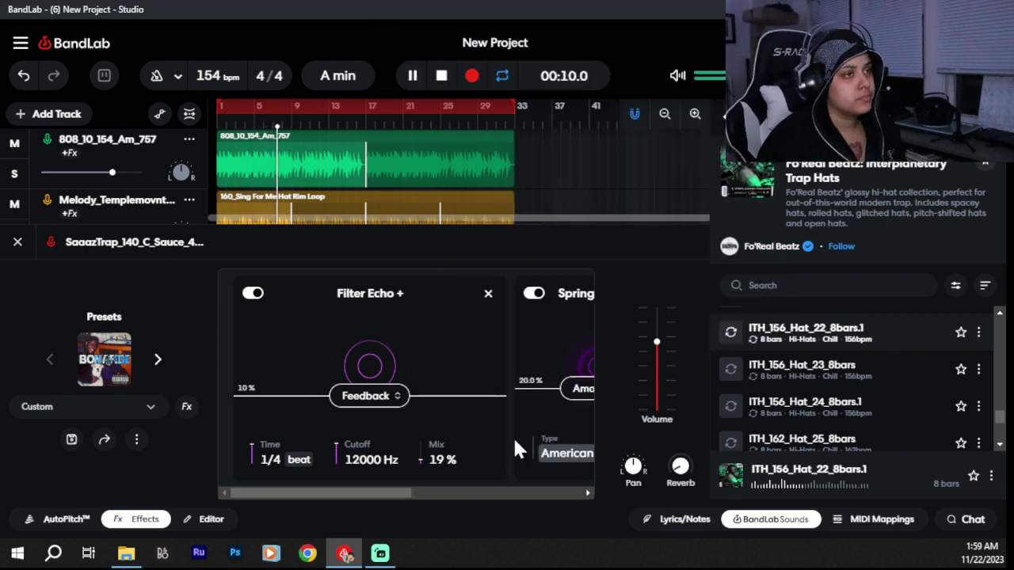
{"action": "left_click_drag", "start_coordinate": [372, 491], "coordinate": [491, 515]}
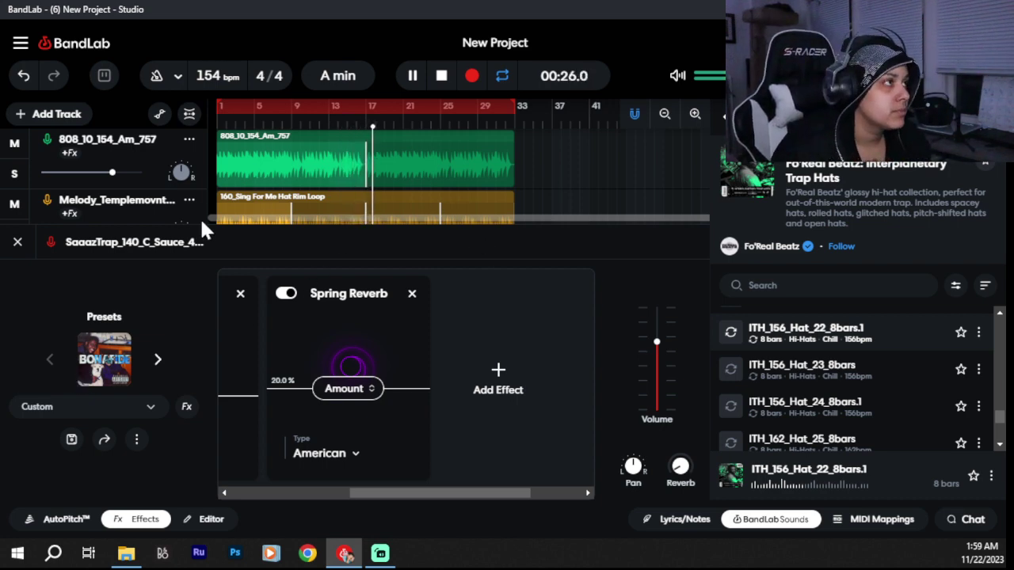
{"action": "left_click", "coordinate": [17, 242]}
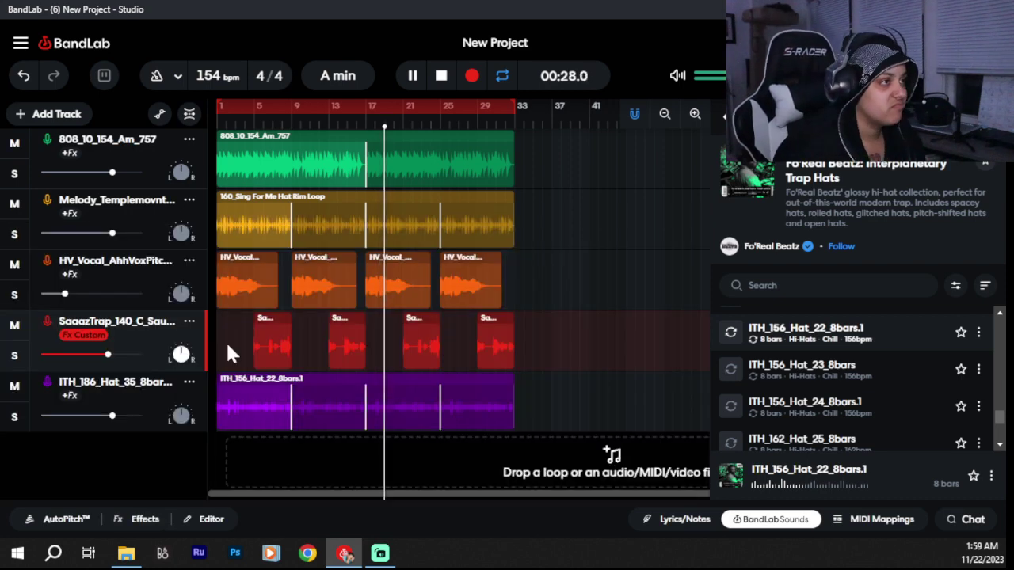
Step: Add a Studio Reverb with 74% mix to the HV_Vocal_AhhVoxPitch track
{"action": "left_click", "coordinate": [142, 277]}
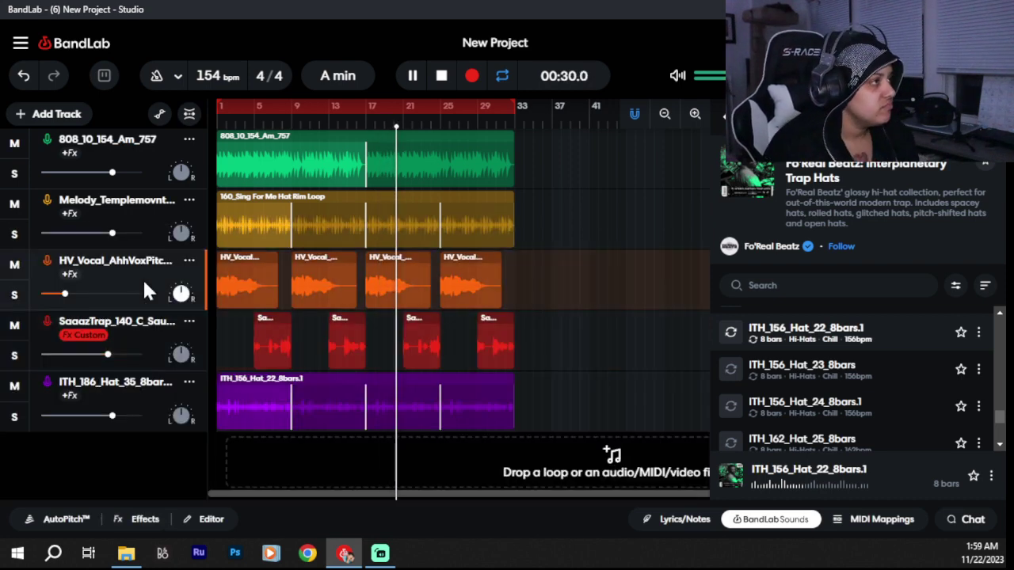
{"action": "left_click", "coordinate": [70, 274]}
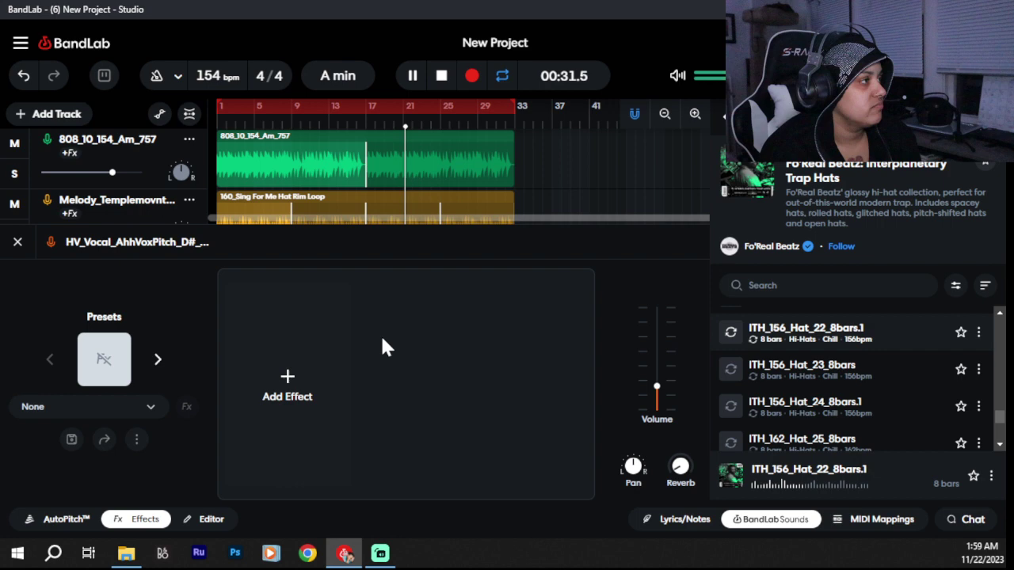
{"action": "left_click", "coordinate": [292, 384]}
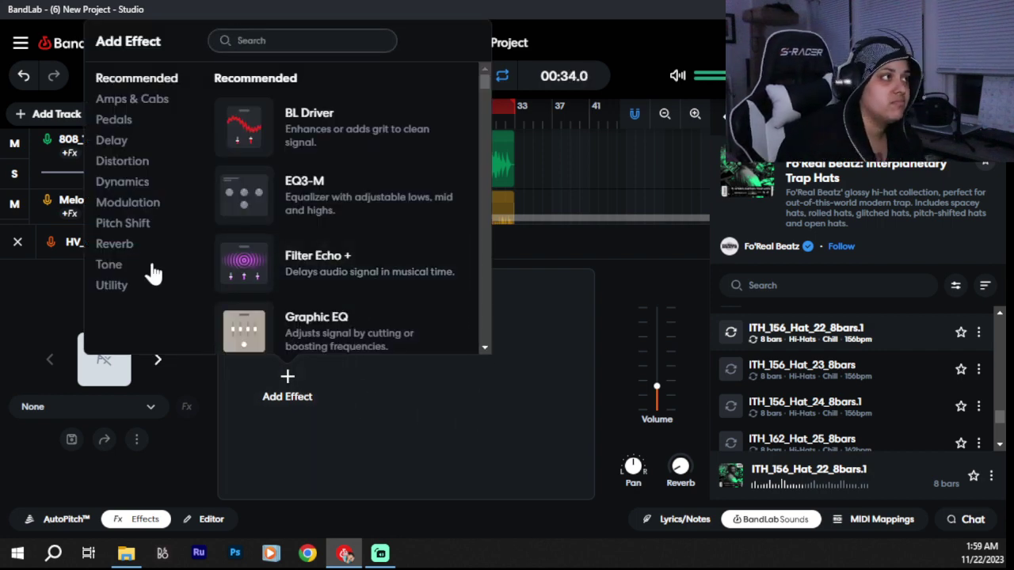
{"action": "left_click", "coordinate": [116, 243]}
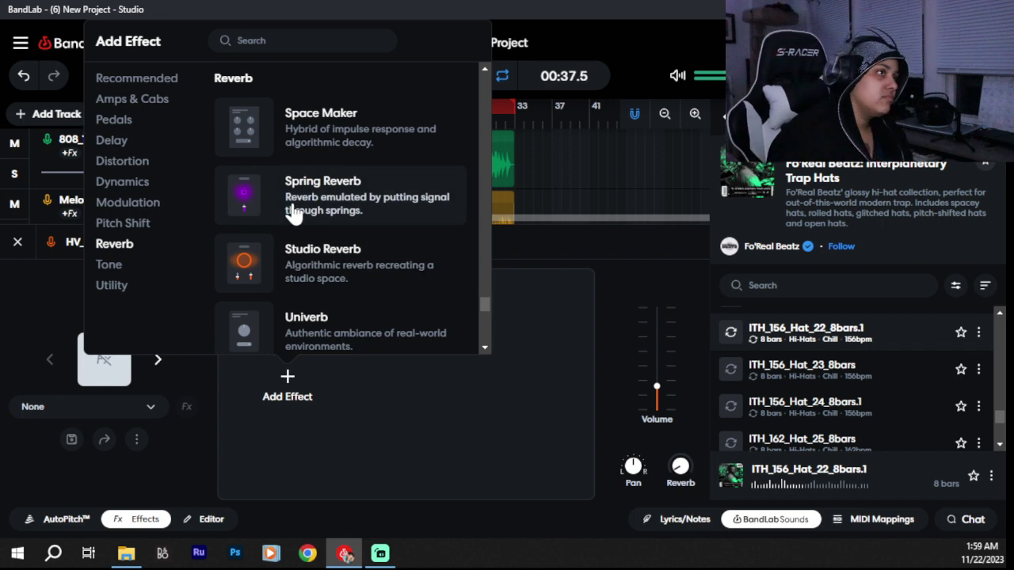
{"action": "left_click", "coordinate": [294, 267]}
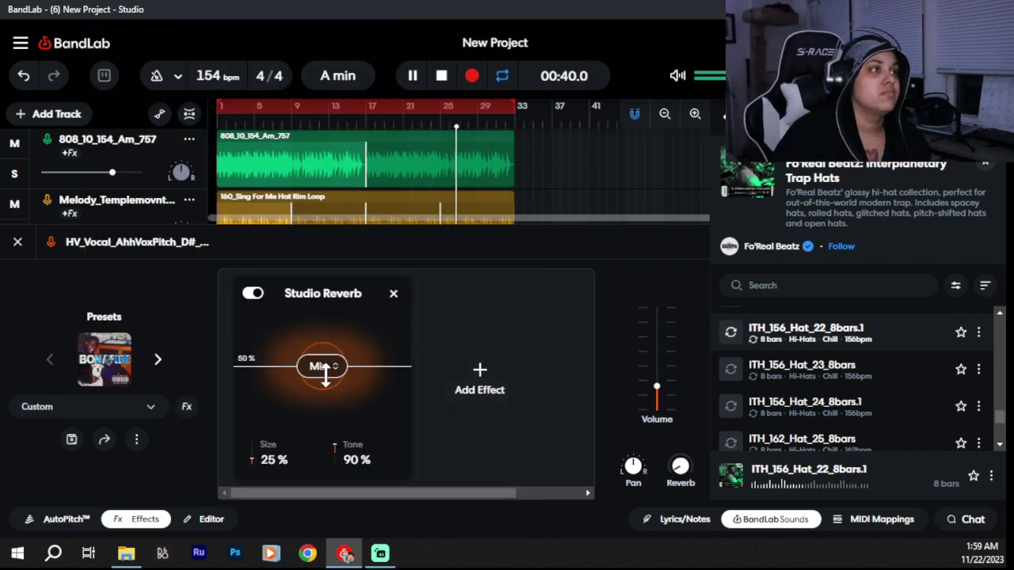
{"action": "left_click_drag", "start_coordinate": [326, 377], "coordinate": [315, 350]}
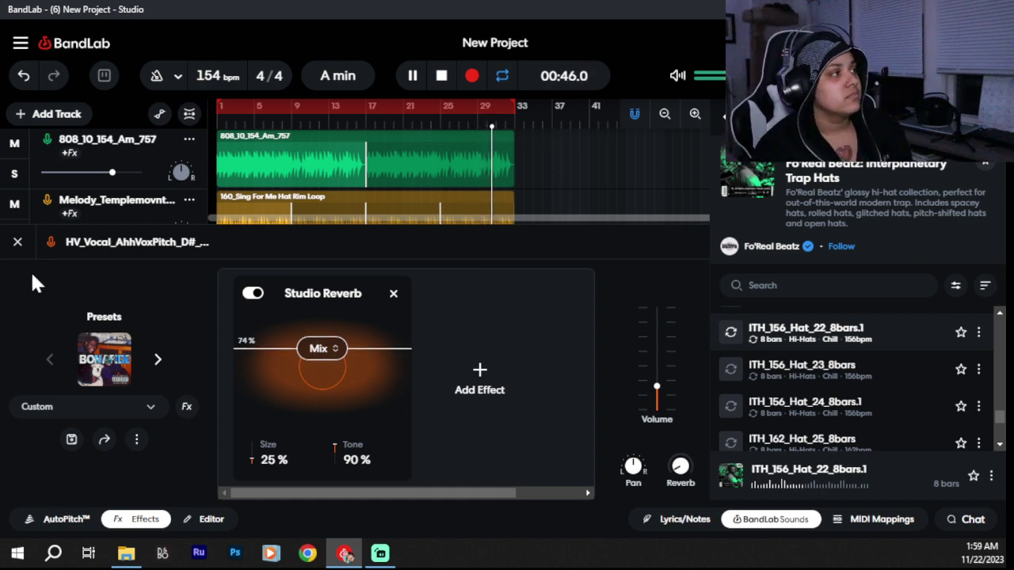
{"action": "left_click", "coordinate": [17, 241]}
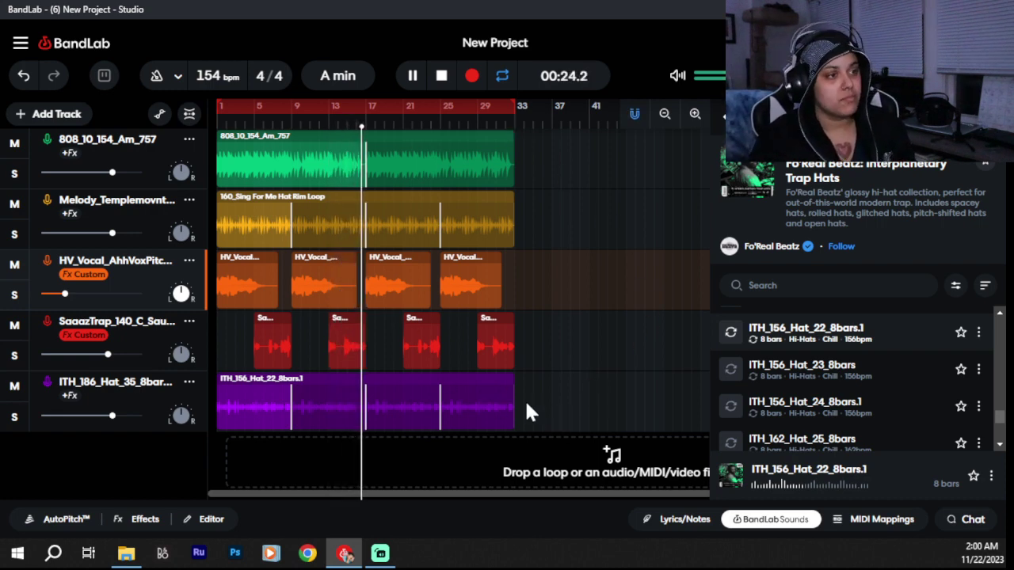
Step: Copy the clips on all five tracks and paste them at bar 33
{"action": "left_click_drag", "start_coordinate": [526, 407], "coordinate": [162, 133]}
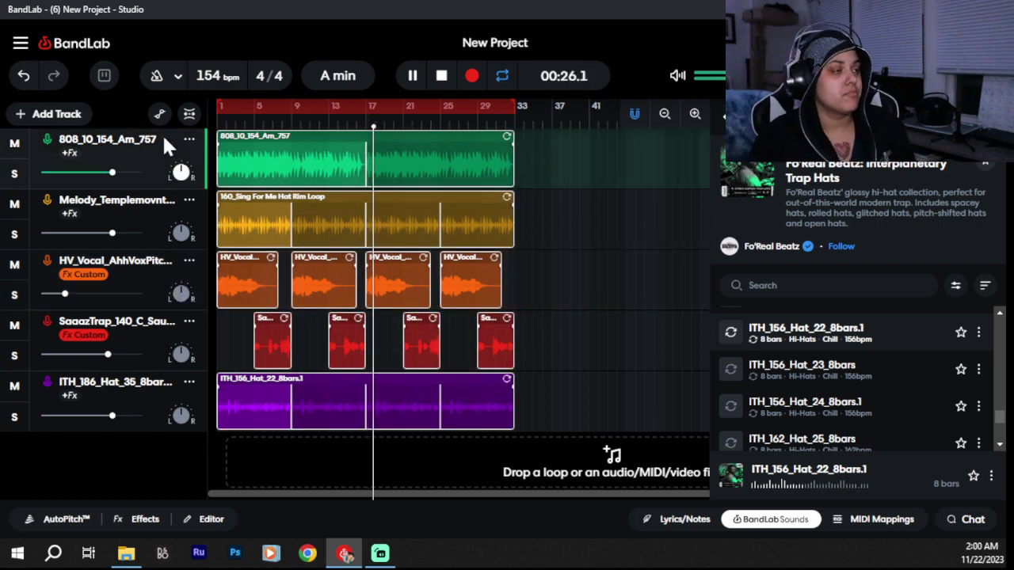
{"action": "key", "text": "space"}
{"action": "left_click", "coordinate": [515, 121]}
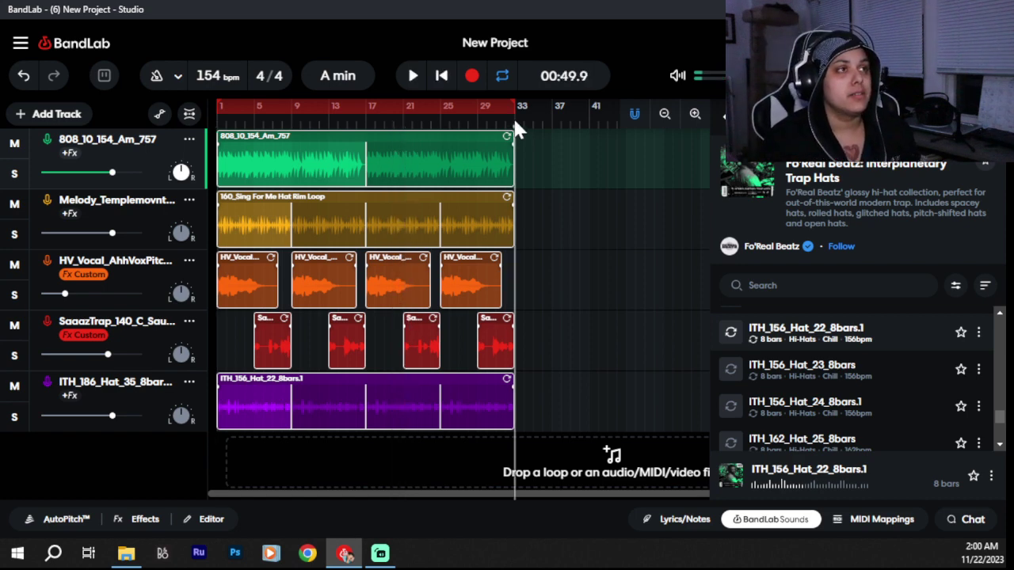
{"action": "key", "text": "ctrl+v"}
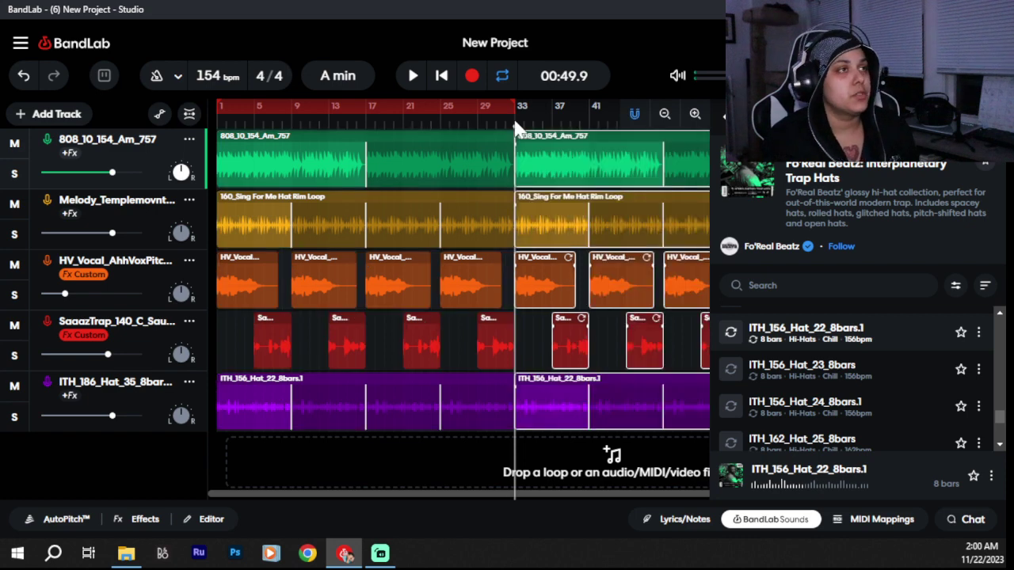
Step: Extend the loop region to bar 65 so it covers the whole duplicated arrangement
{"action": "left_click_drag", "start_coordinate": [514, 101], "coordinate": [621, 103]}
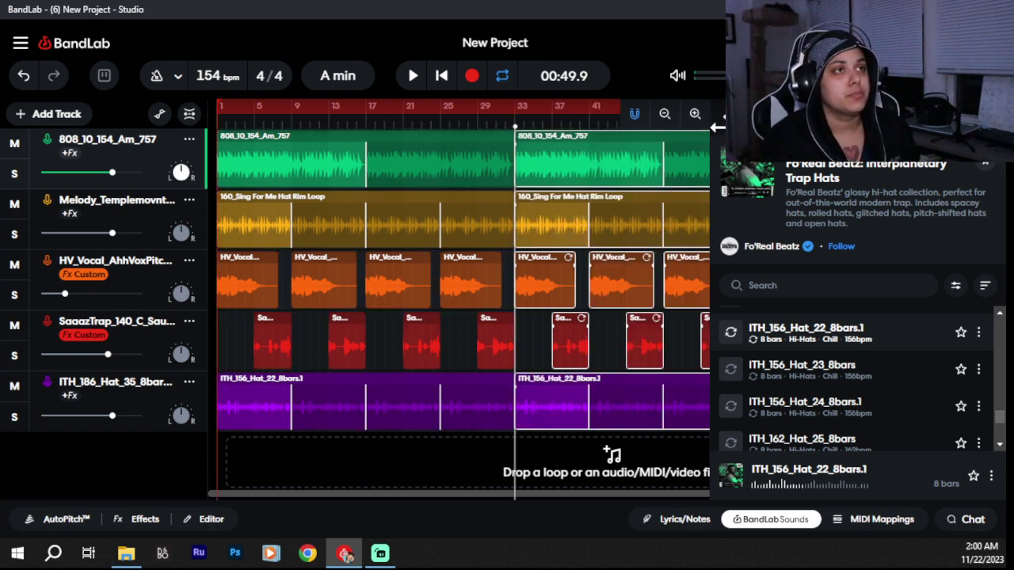
{"action": "left_click", "coordinate": [594, 398]}
{"action": "scroll", "coordinate": [595, 398], "scroll_direction": "right", "scroll_amount": 5}
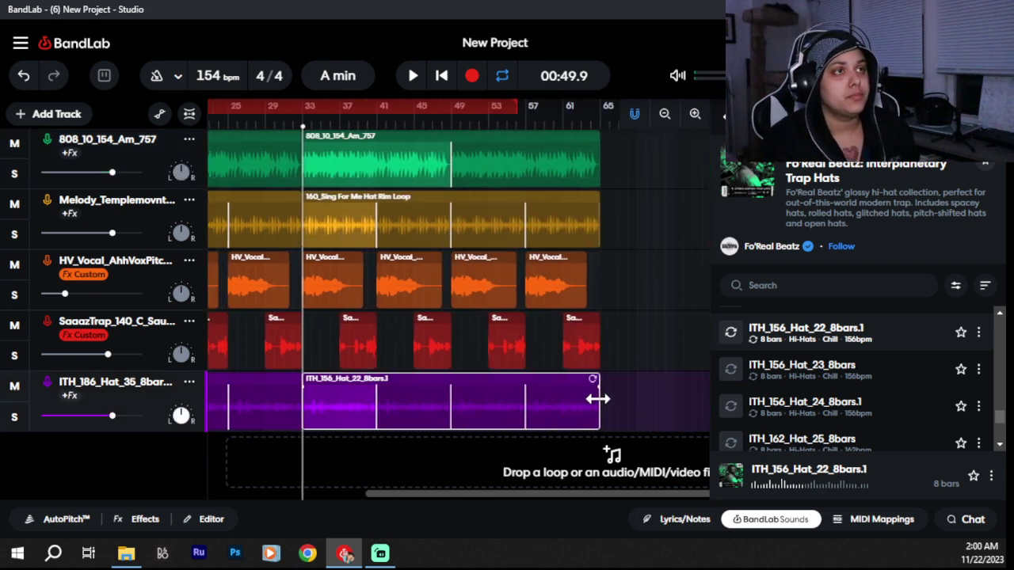
{"action": "left_click_drag", "start_coordinate": [519, 105], "coordinate": [600, 106]}
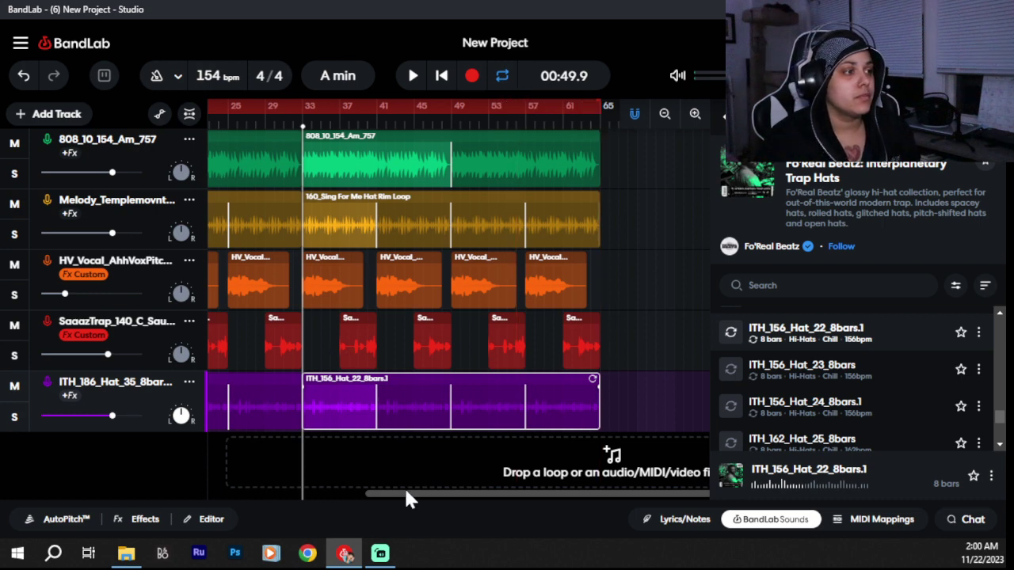
Step: Import the SABO BEAT TAG 2020 audio file from the Desktop folder onto a new track below the hi-hats
{"action": "left_click_drag", "start_coordinate": [404, 486], "coordinate": [156, 480]}
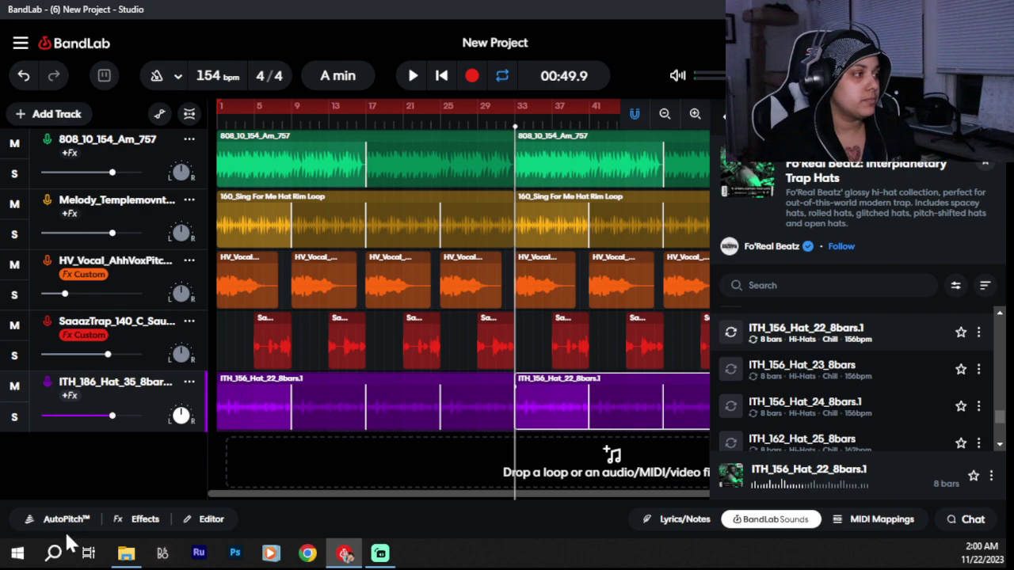
{"action": "left_click", "coordinate": [126, 552]}
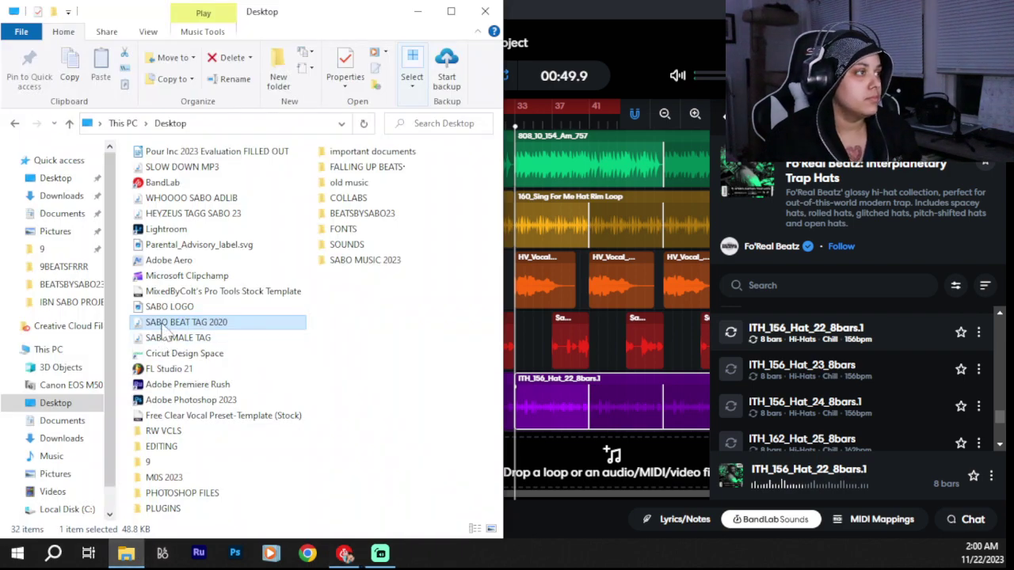
{"action": "left_click_drag", "start_coordinate": [163, 327], "coordinate": [551, 466]}
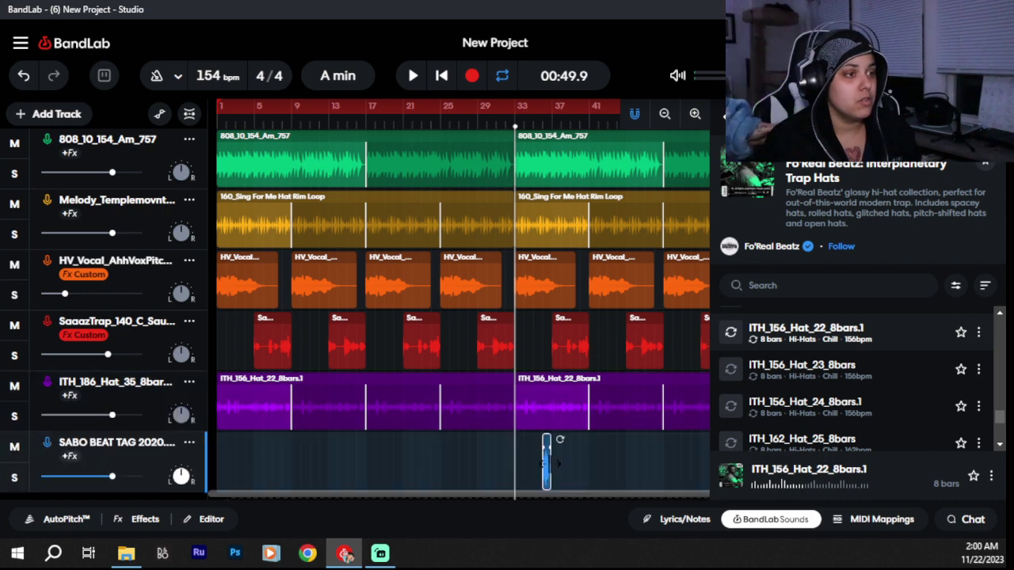
{"action": "scroll", "coordinate": [549, 461], "scroll_direction": "up", "scroll_amount": 5}
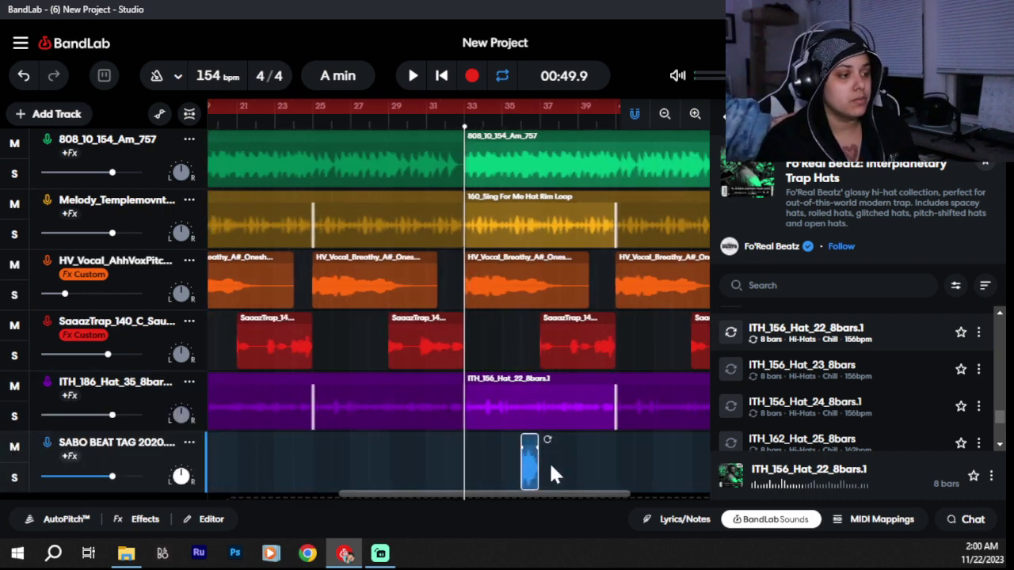
{"action": "scroll", "coordinate": [552, 466], "scroll_direction": "up", "scroll_amount": 1}
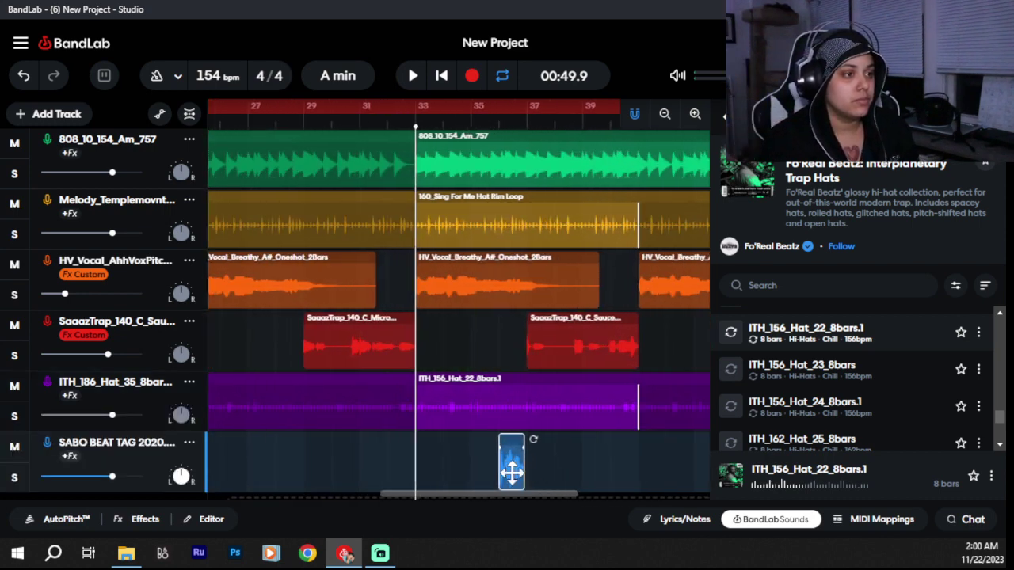
Step: Move the beat tag clip to bar 2, near the start of the beat
{"action": "left_click_drag", "start_coordinate": [511, 473], "coordinate": [313, 455]}
{"action": "key", "text": "space"}
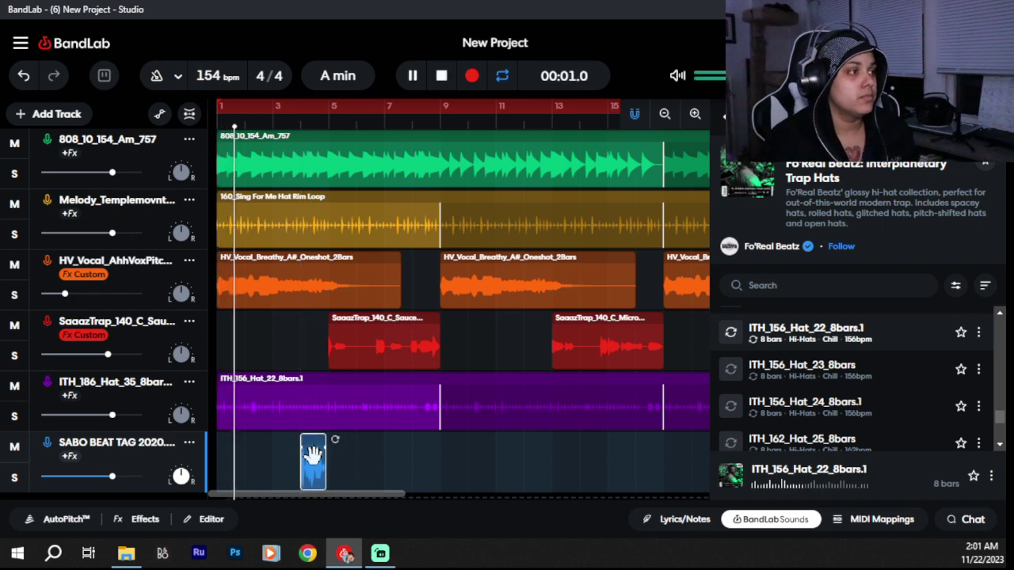
{"action": "key", "text": "space"}
{"action": "left_click_drag", "start_coordinate": [309, 459], "coordinate": [258, 459]}
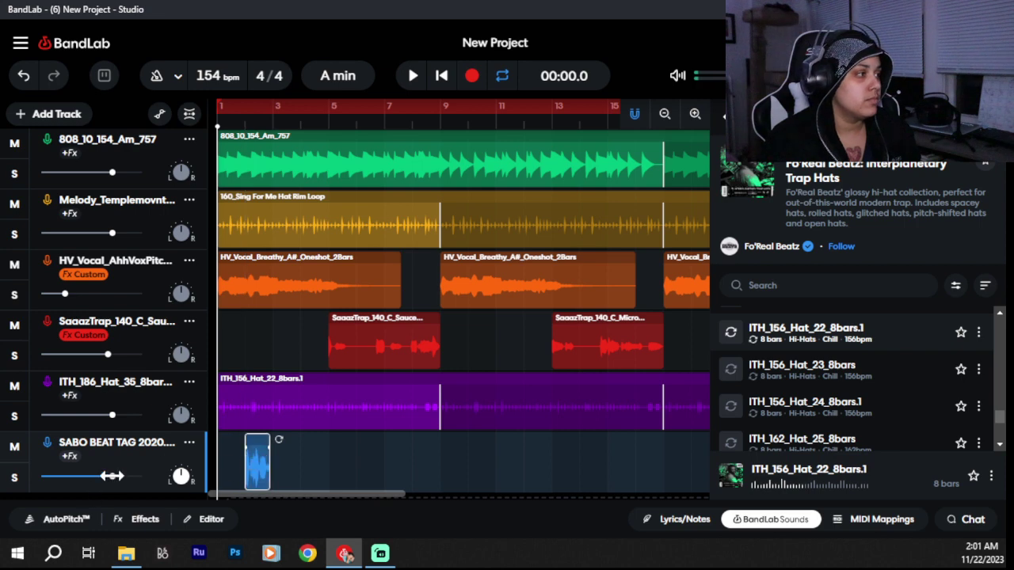
Step: Lower the beat tag track's volume, play the beat, and slightly raise the HV_Vocal_AhhVoxPitch track's volume
{"action": "left_click_drag", "start_coordinate": [111, 476], "coordinate": [90, 477]}
{"action": "key", "text": "space"}
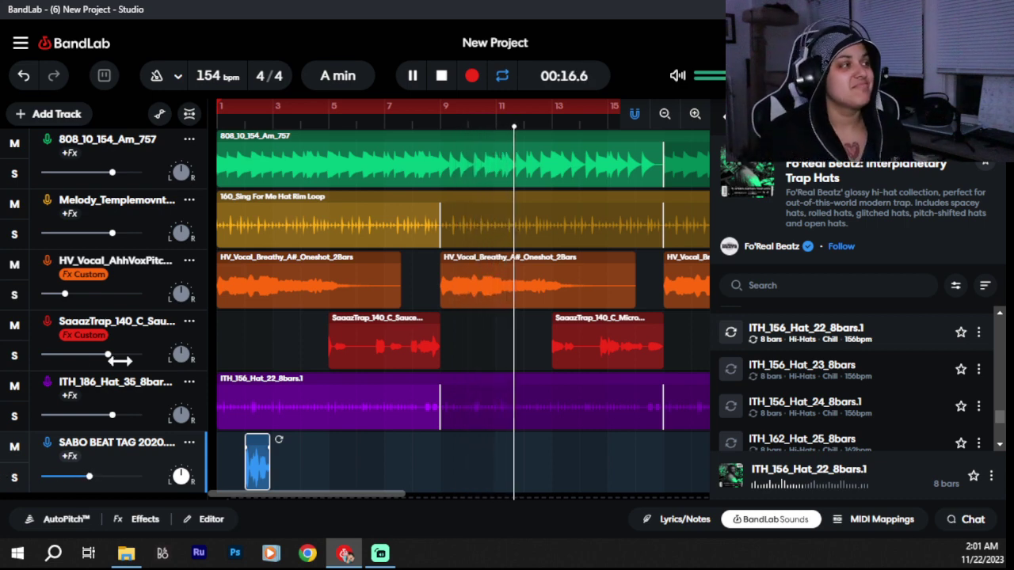
{"action": "left_click_drag", "start_coordinate": [66, 294], "coordinate": [74, 294]}
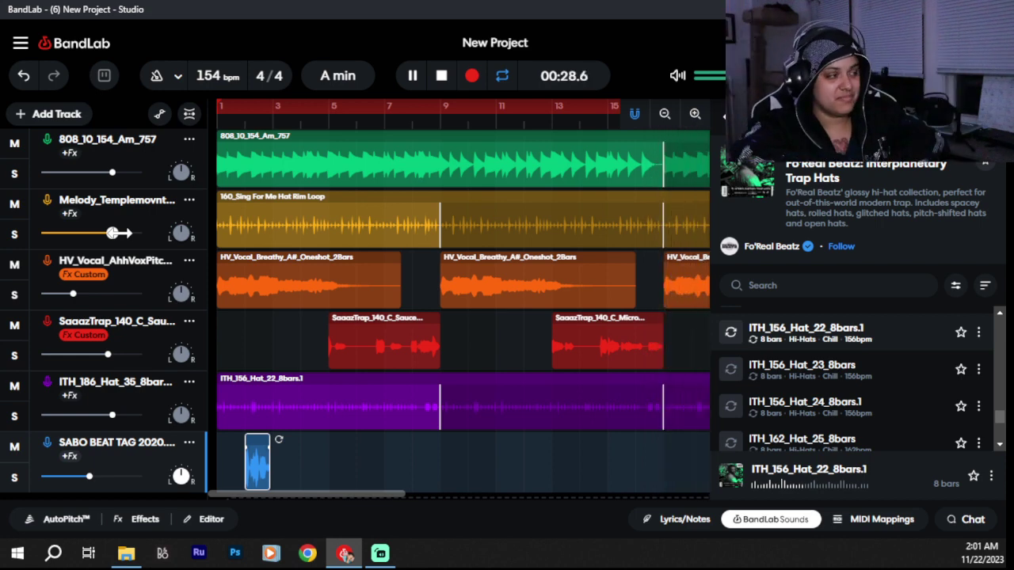
Step: Try a BL Driver with 6.4 drive and 5.0 volume on the ITH_186_Hat_35 track and remove it
{"action": "left_click", "coordinate": [73, 400]}
{"action": "left_click", "coordinate": [287, 383]}
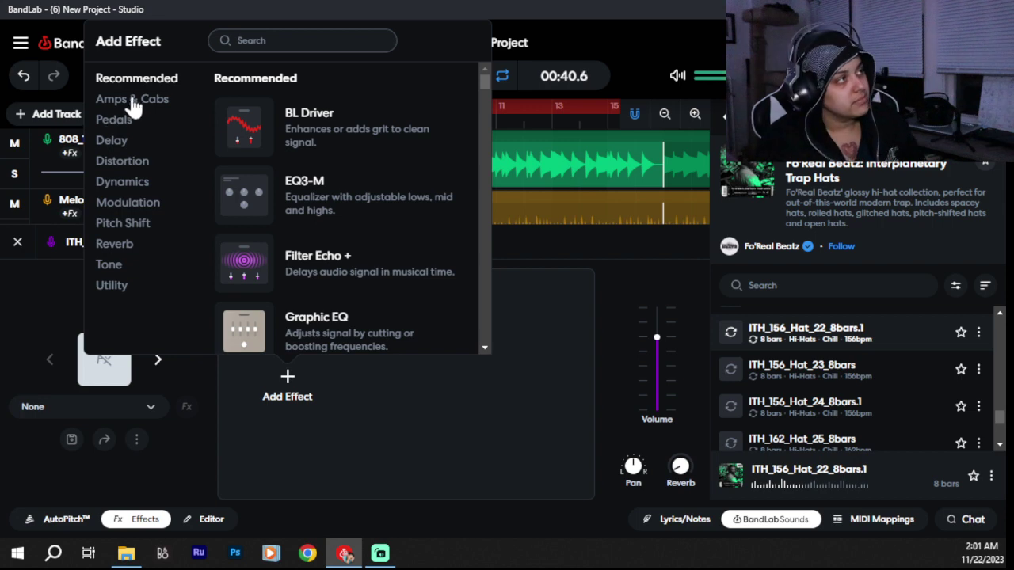
{"action": "left_click", "coordinate": [323, 126]}
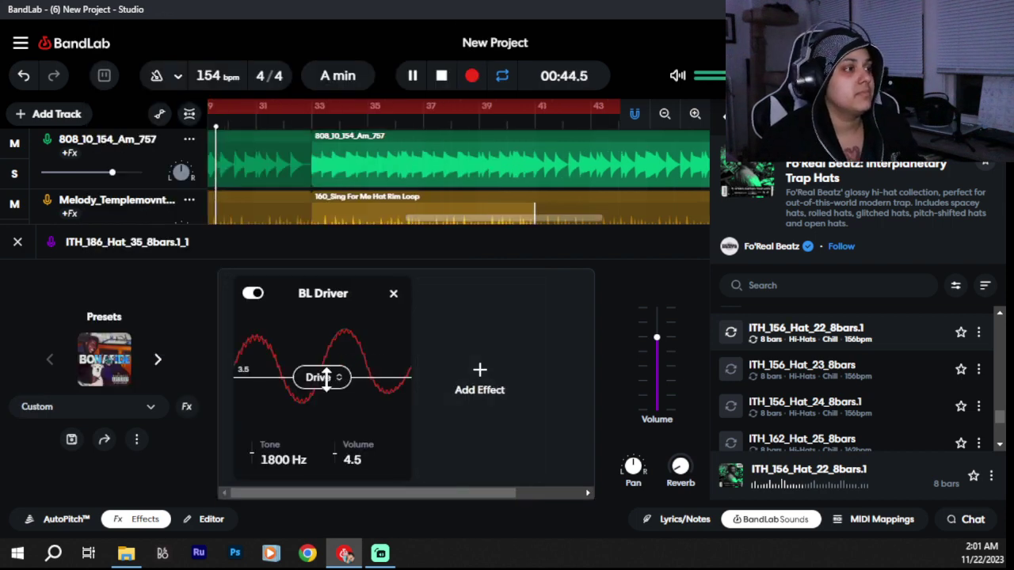
{"action": "mouse_move", "coordinate": [326, 367]}
{"action": "left_mouse_down"}
{"action": "mouse_move", "coordinate": [322, 353]}
{"action": "mouse_move", "coordinate": [322, 362]}
{"action": "left_mouse_up"}
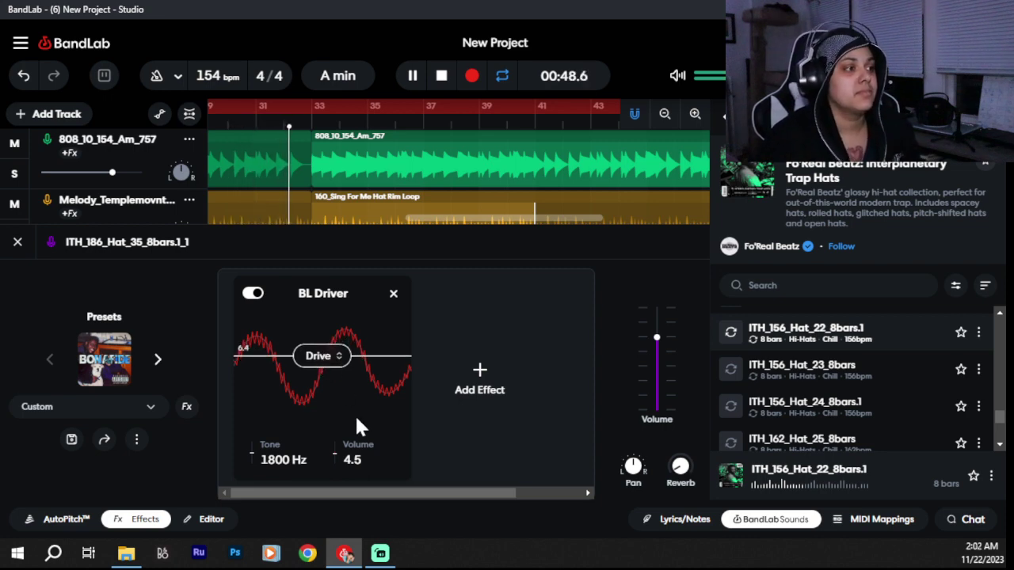
{"action": "left_click_drag", "start_coordinate": [337, 461], "coordinate": [336, 455]}
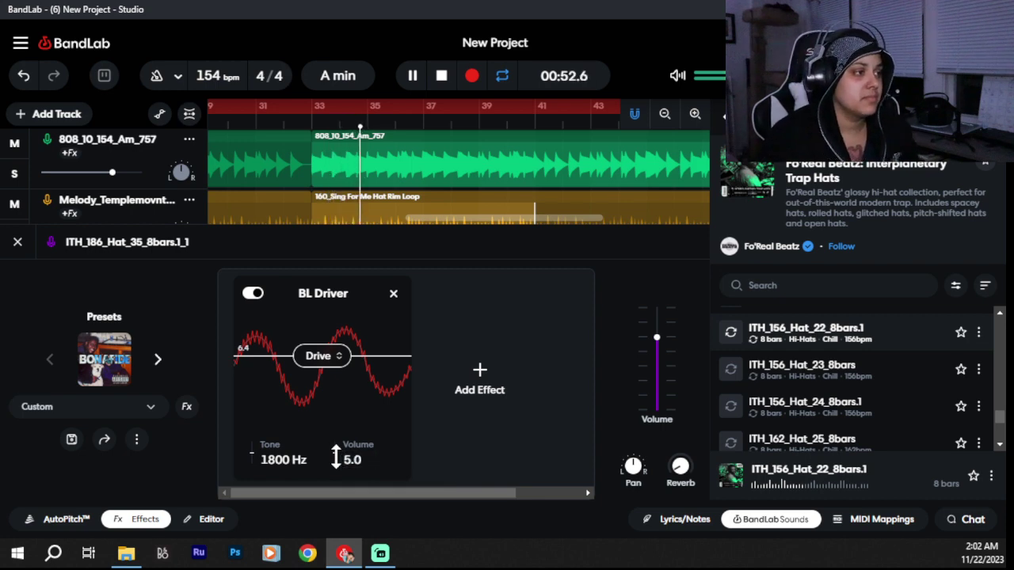
{"action": "left_click", "coordinate": [392, 298]}
Step: Add an Exciter from the distortion effects to the ITH_186_Hat_35 track
{"action": "left_click", "coordinate": [255, 389]}
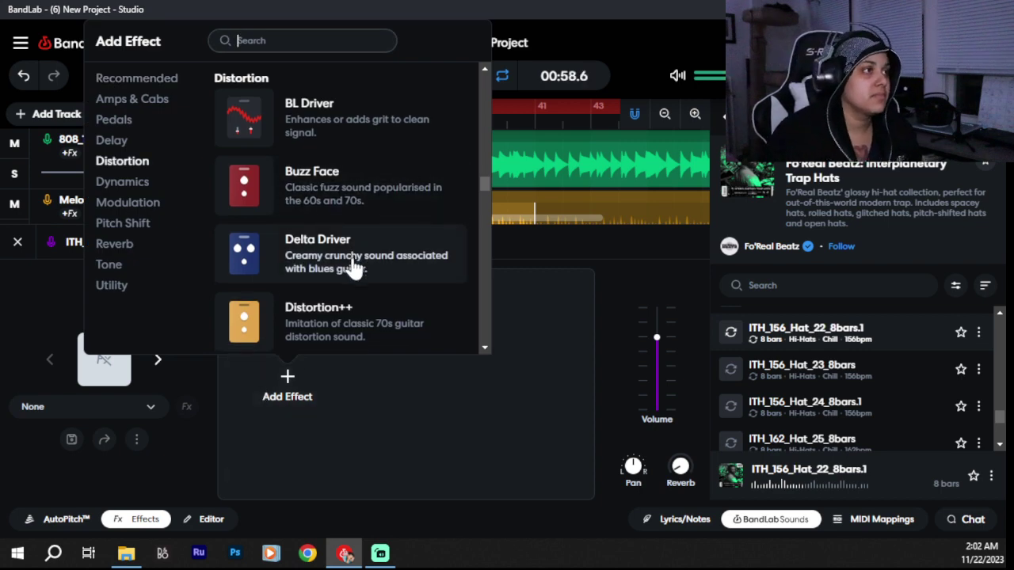
{"action": "scroll", "coordinate": [353, 266], "scroll_direction": "down", "scroll_amount": 3}
{"action": "left_click", "coordinate": [335, 163]}
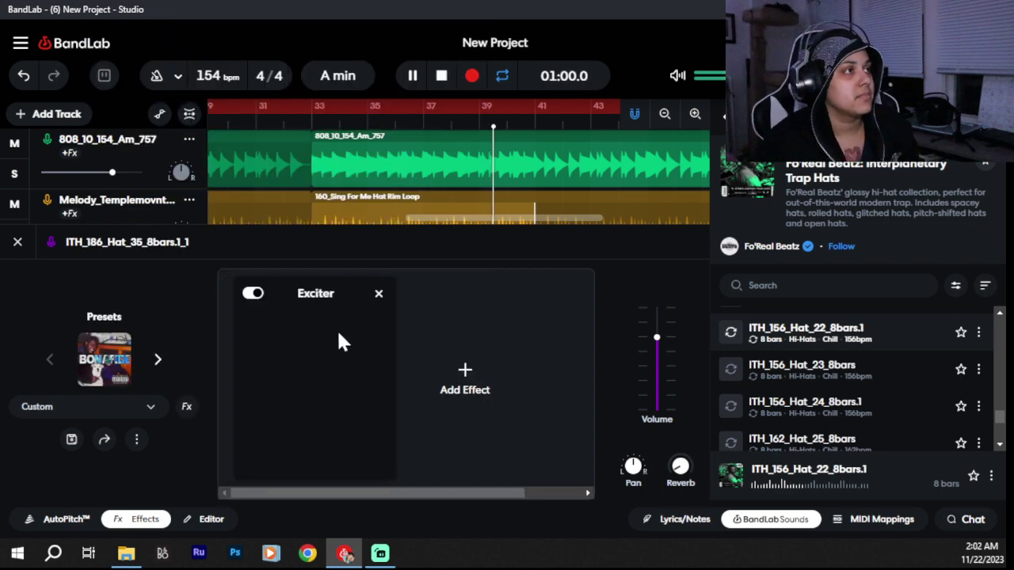
{"action": "mouse_move", "coordinate": [364, 379]}
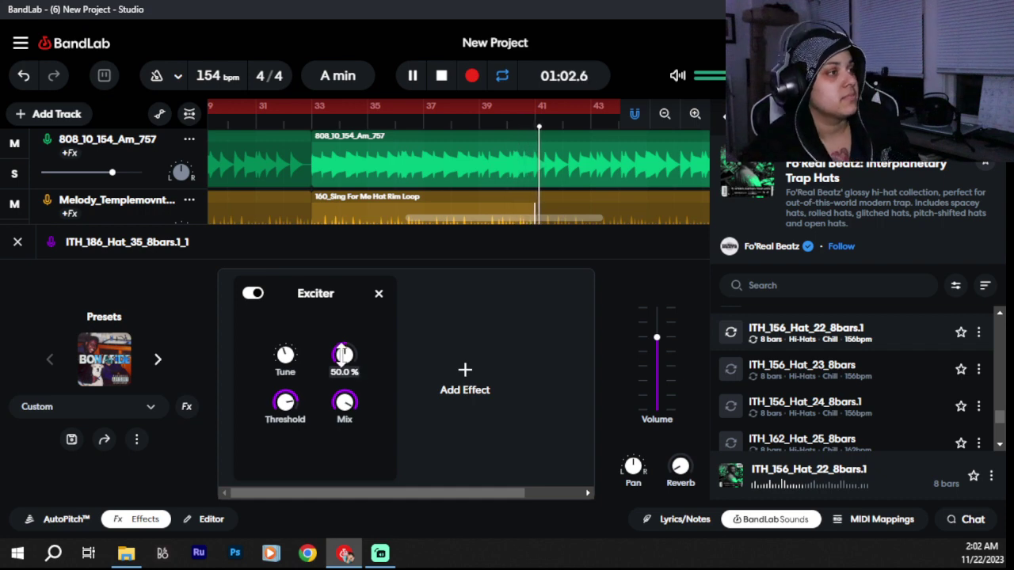
Step: Audition the Exciter's threshold and mix against the beat, lower the mix, and stop playback
{"action": "left_click_drag", "start_coordinate": [343, 402], "coordinate": [349, 523]}
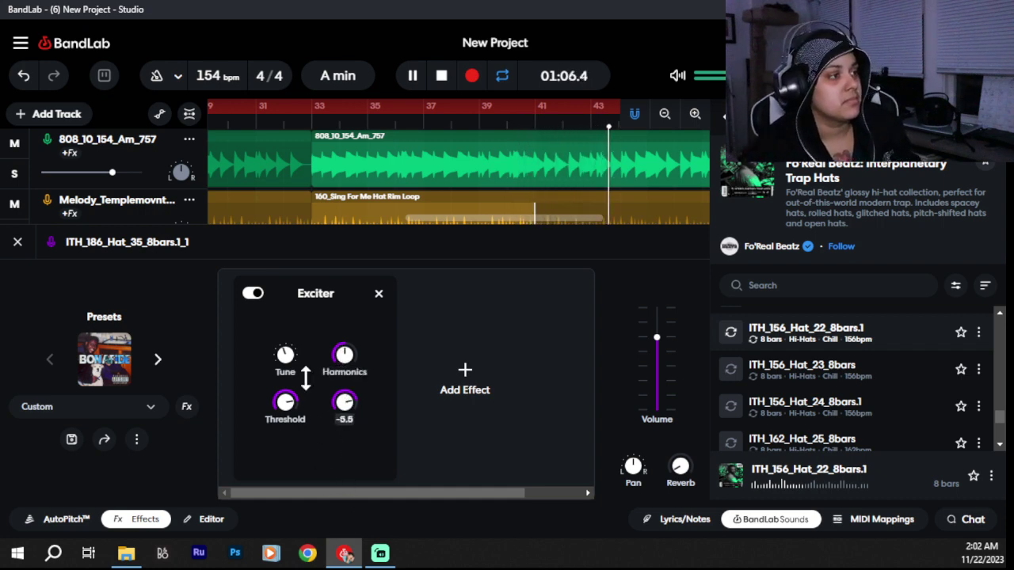
{"action": "mouse_move", "coordinate": [289, 382]}
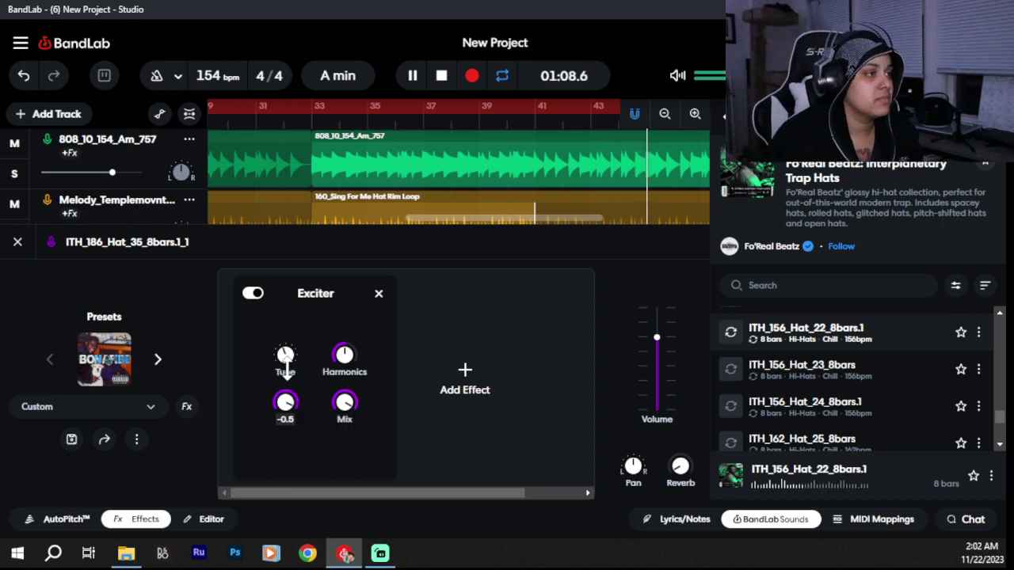
{"action": "left_click_drag", "start_coordinate": [286, 366], "coordinate": [323, 526]}
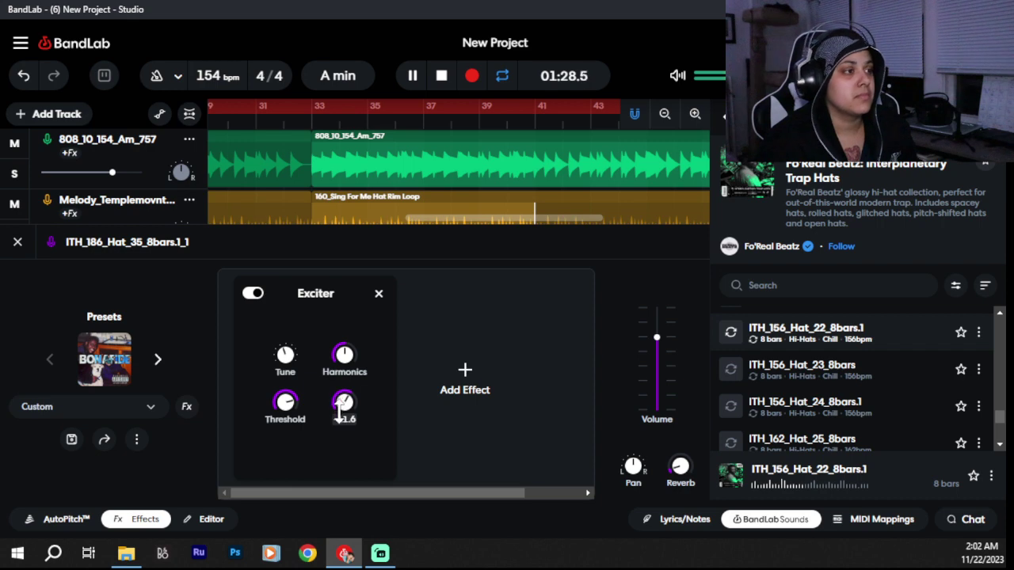
{"action": "scroll", "coordinate": [341, 410], "scroll_direction": "up", "scroll_amount": 2}
{"action": "left_click_drag", "start_coordinate": [340, 412], "coordinate": [338, 432]}
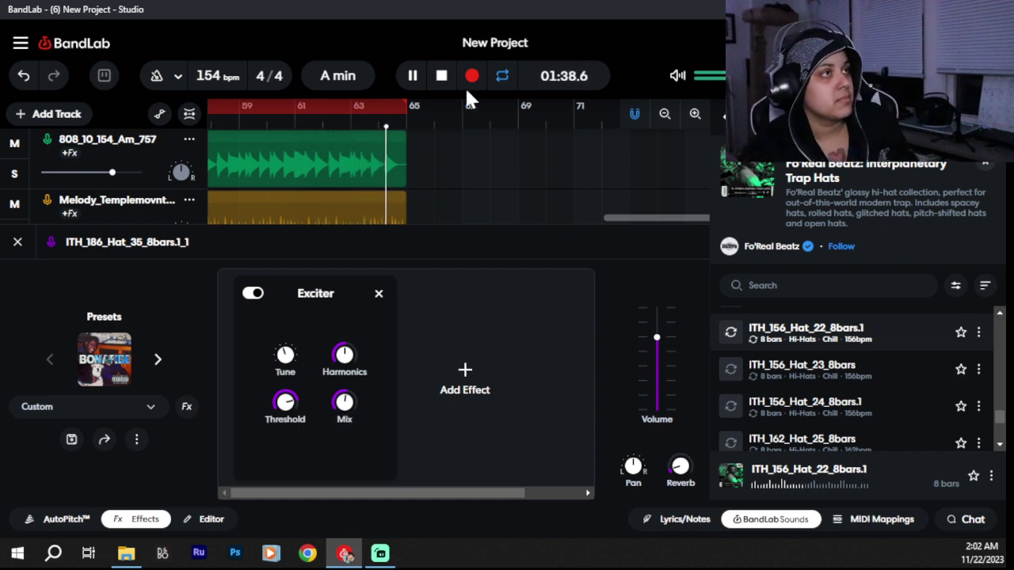
{"action": "left_click", "coordinate": [443, 78]}
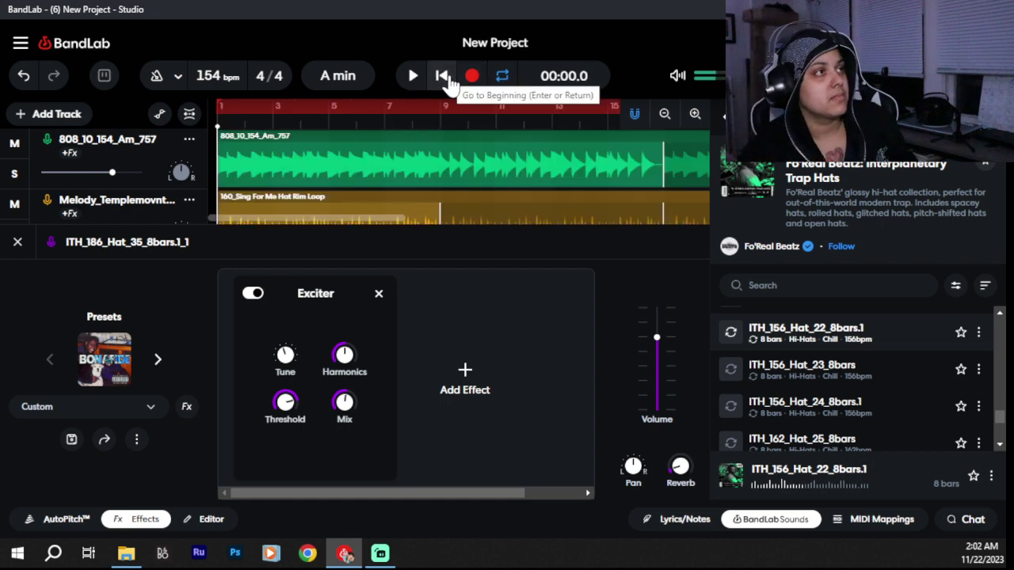